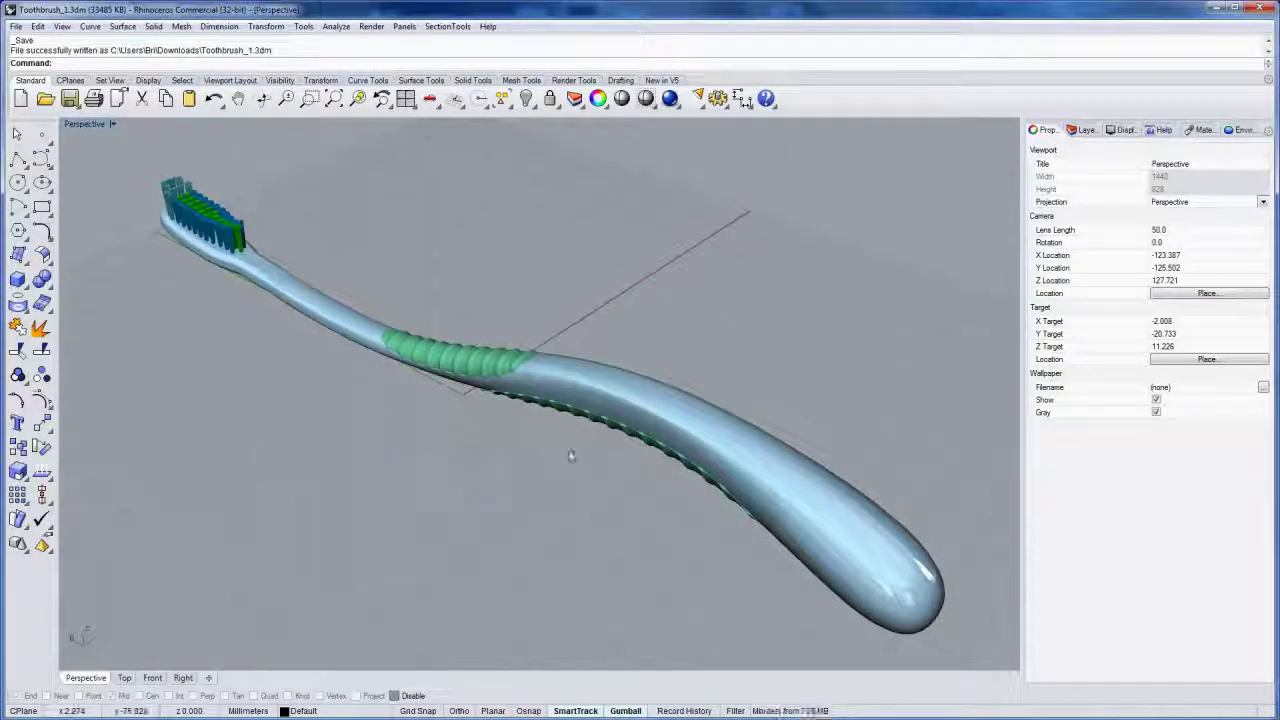
- Create a plane centered on the origin (0) beneath the toothbrush, about 94 by 238 mm
right_drag(571, 456, 514, 437)
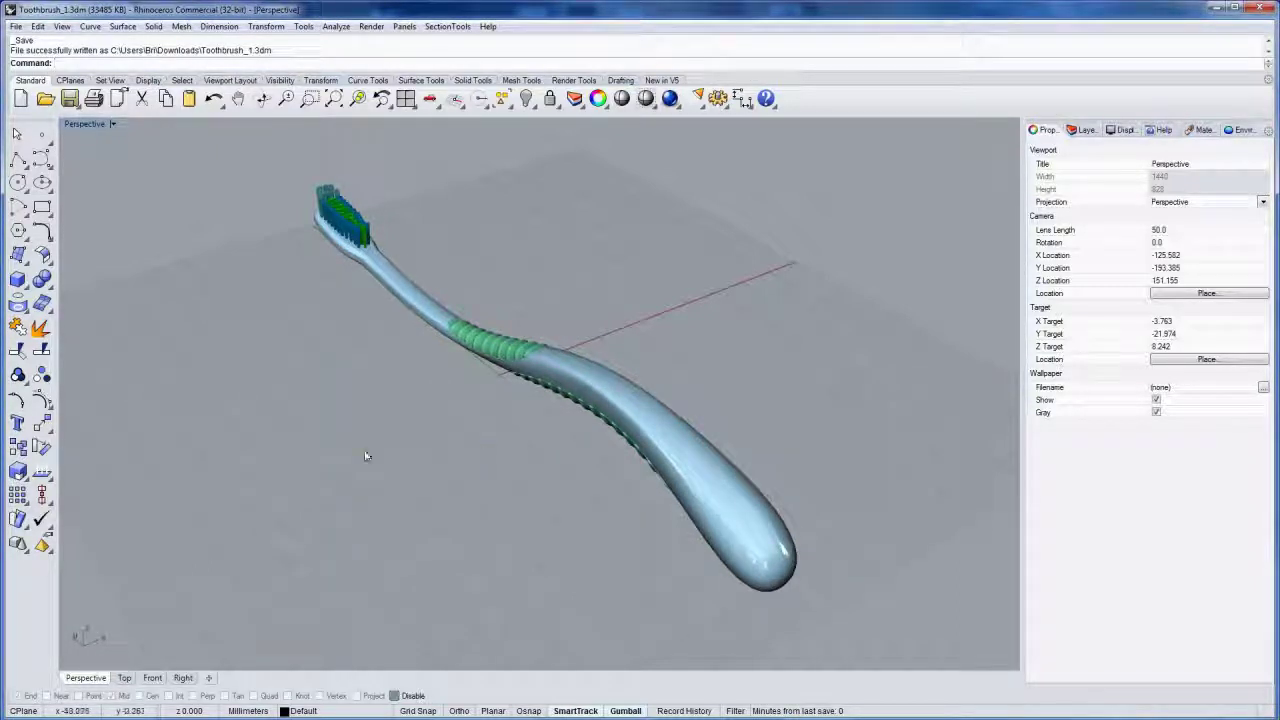
click(20, 258)
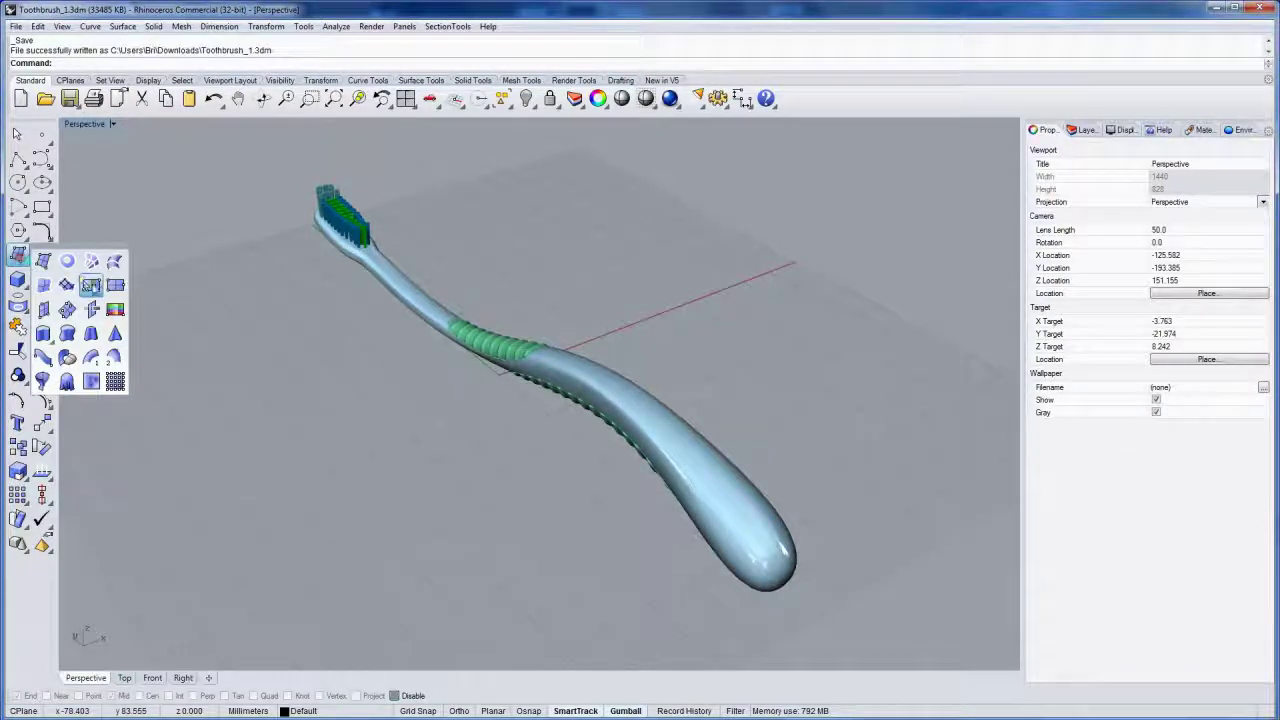
click(92, 285)
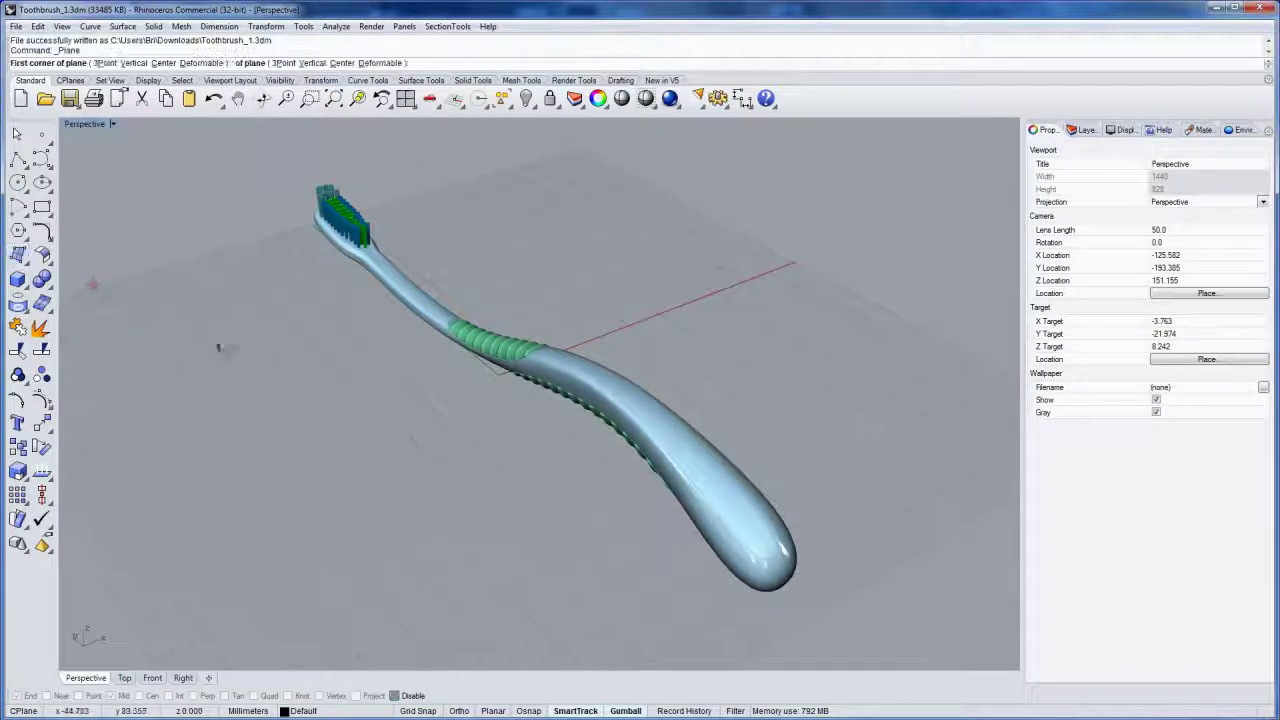
click(167, 62)
text(0)
key(Return)
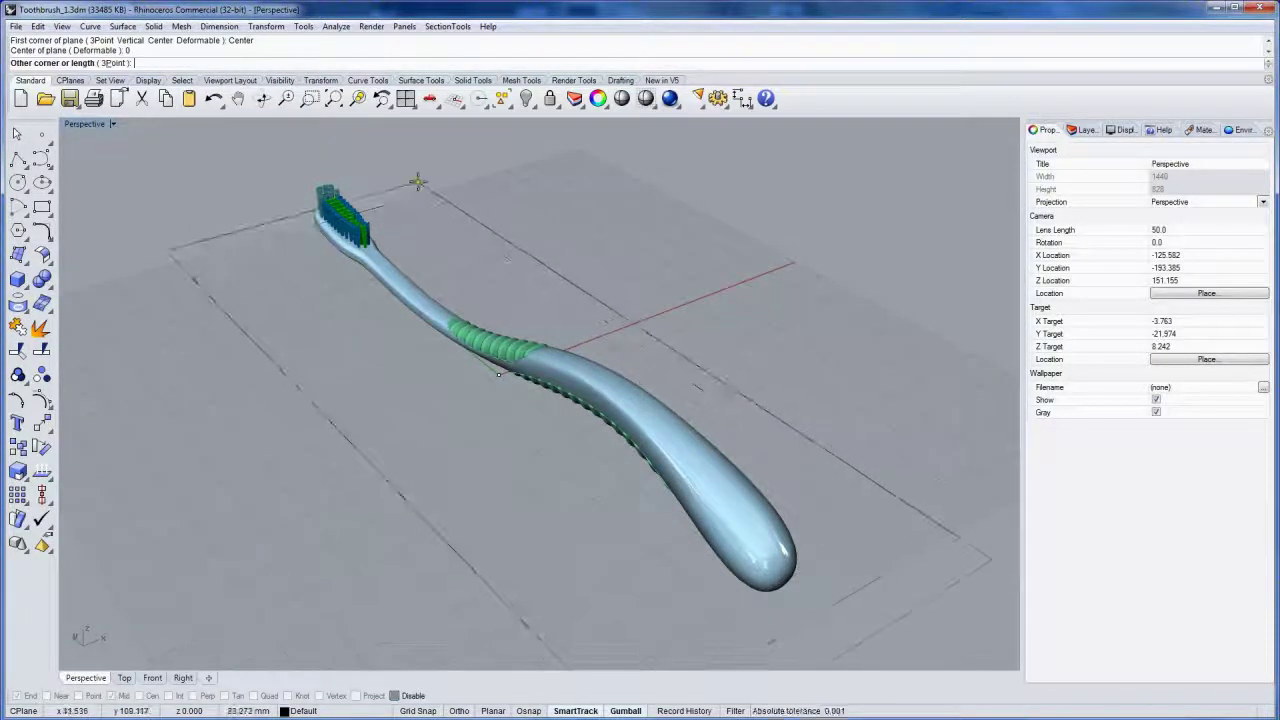
click(415, 163)
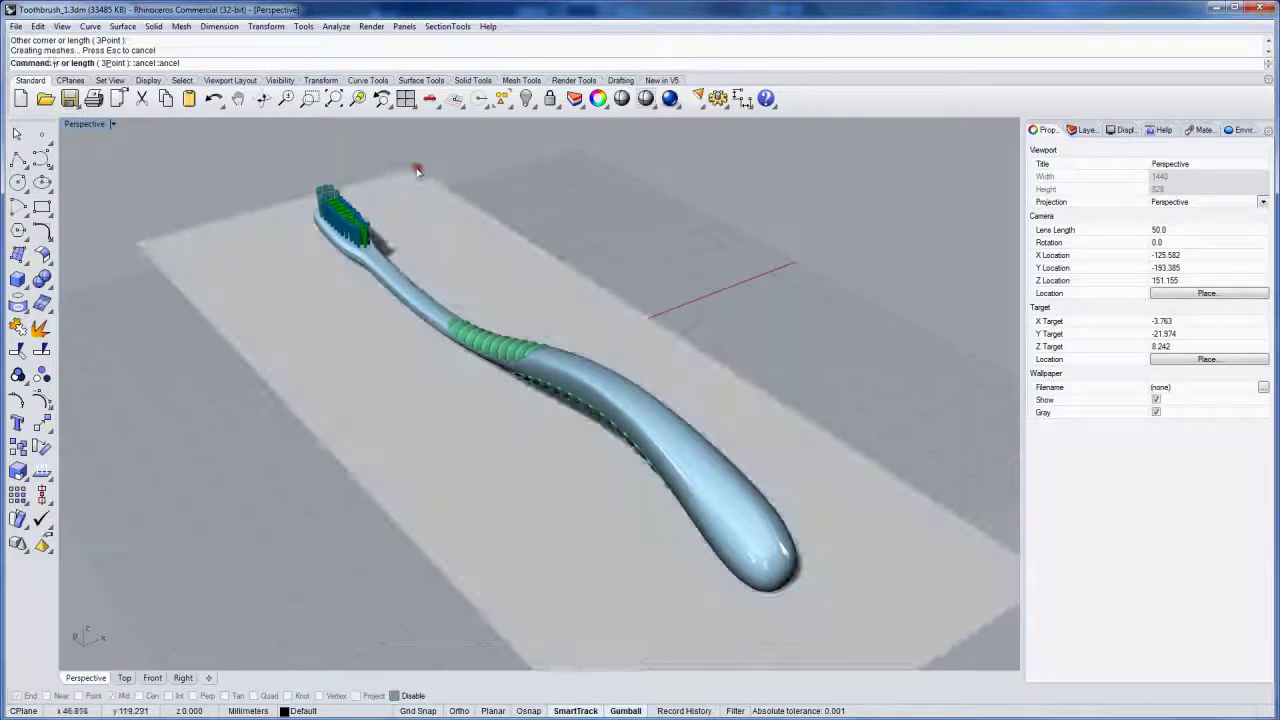
- Assign the plane's material by Object and load the Toothbrush_backing_label image as its color texture
right_drag(415, 170, 383, 345)
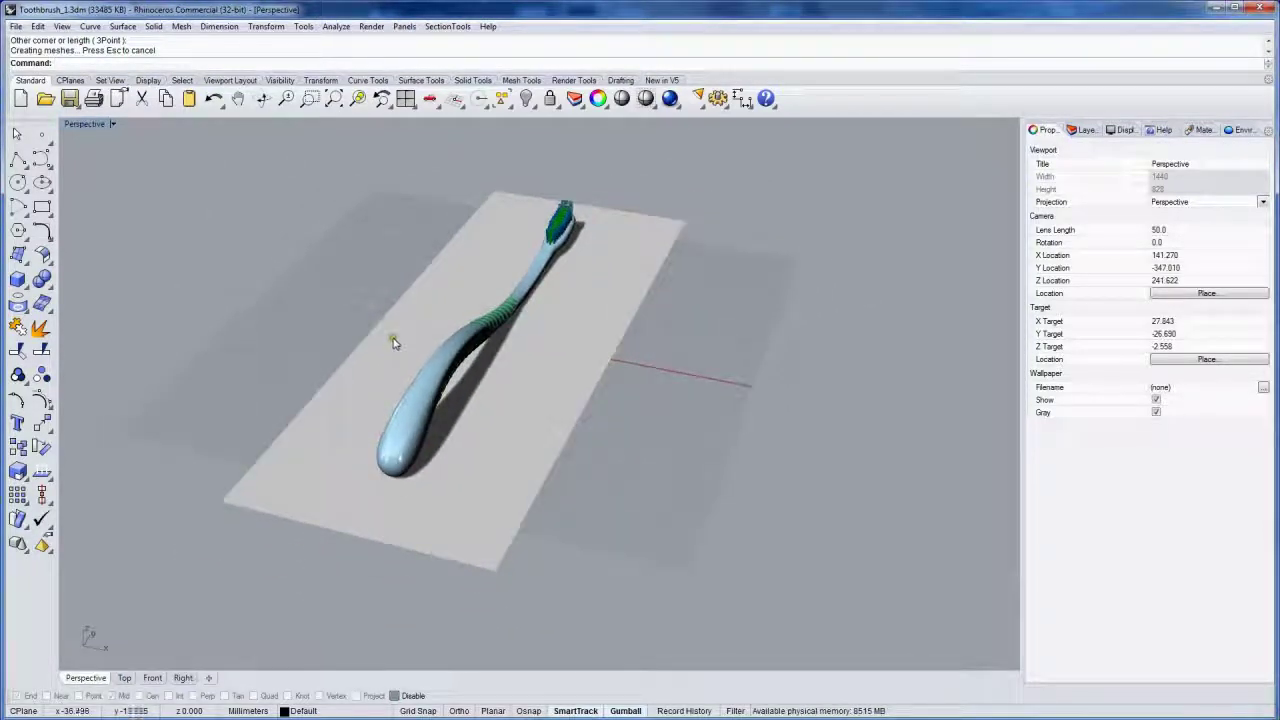
click(405, 336)
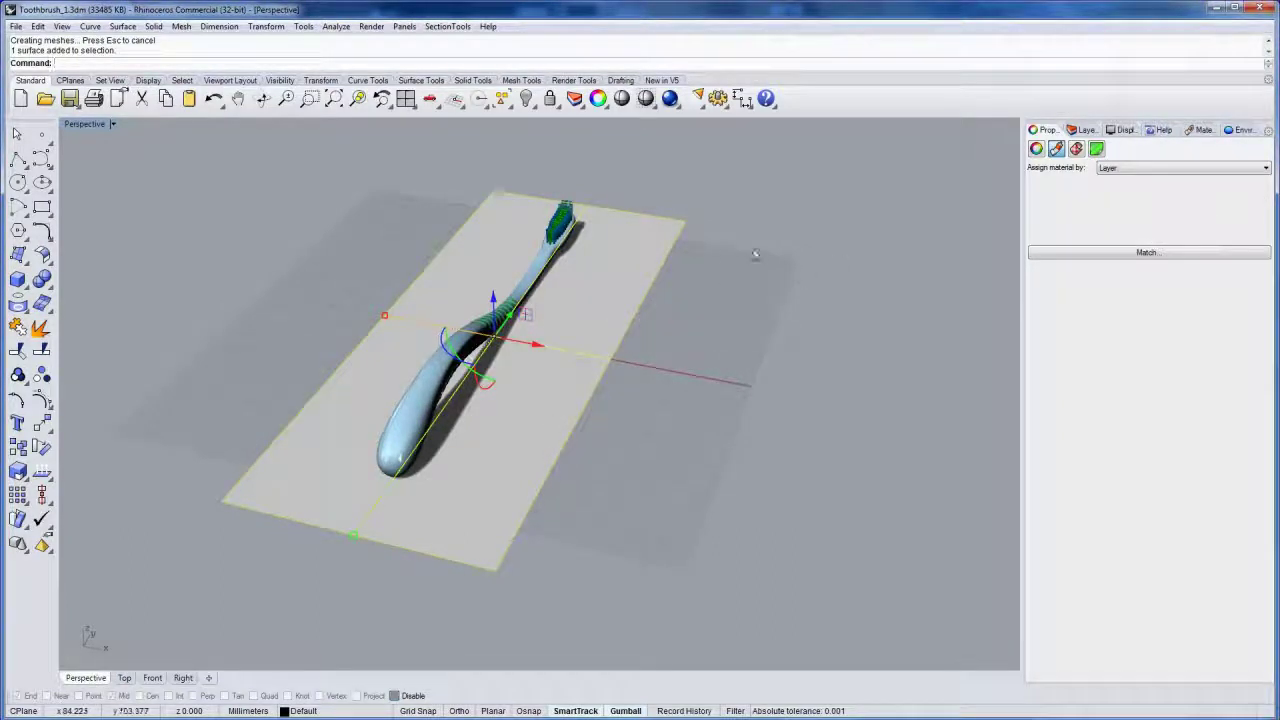
click(1150, 168)
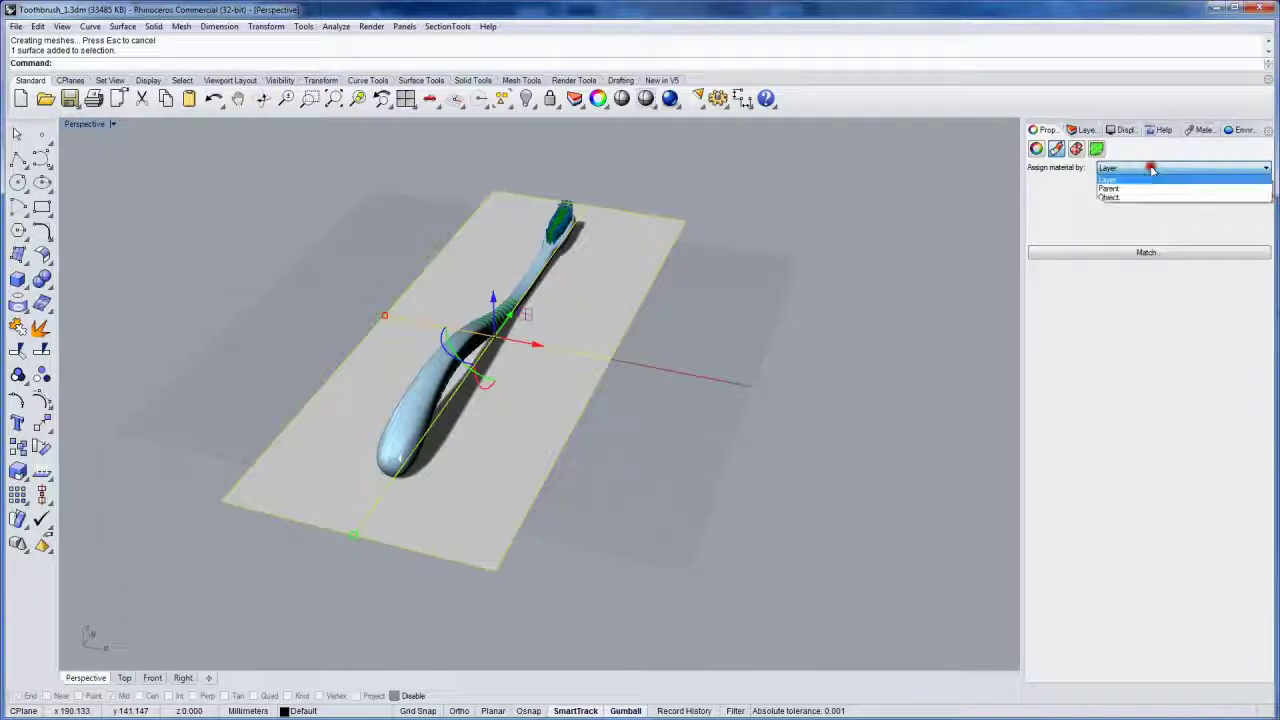
click(1134, 194)
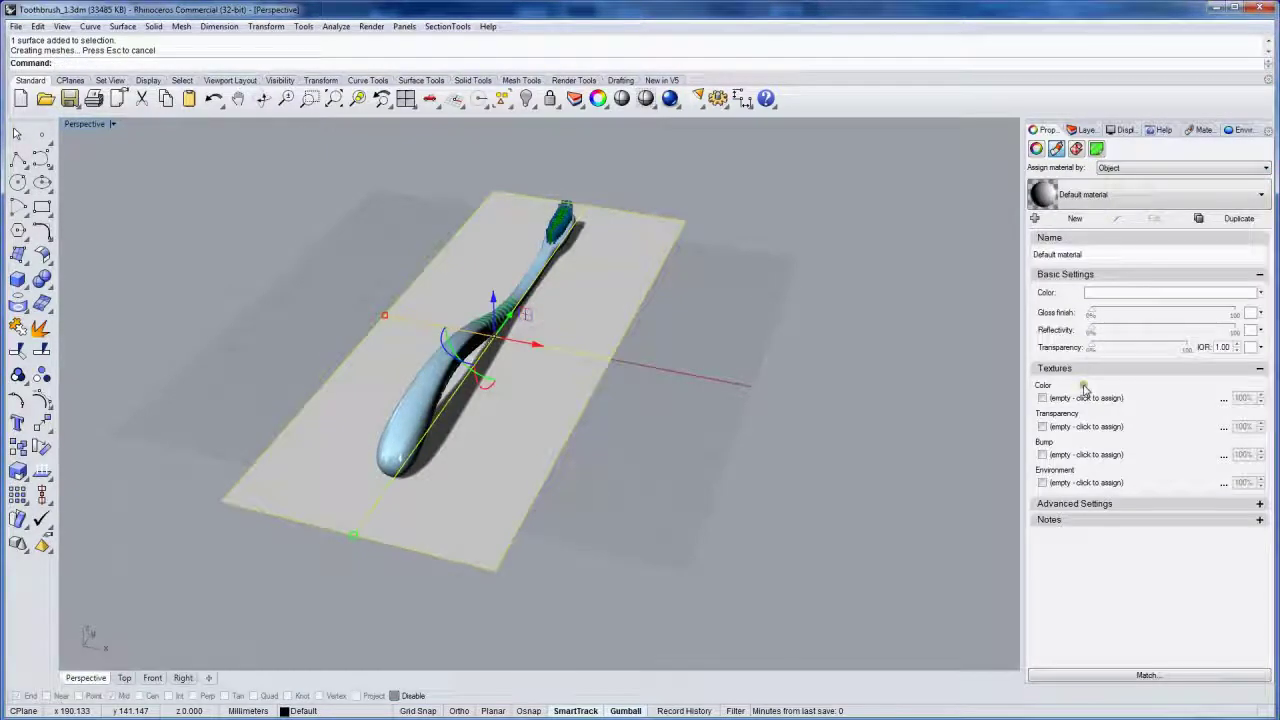
click(1085, 398)
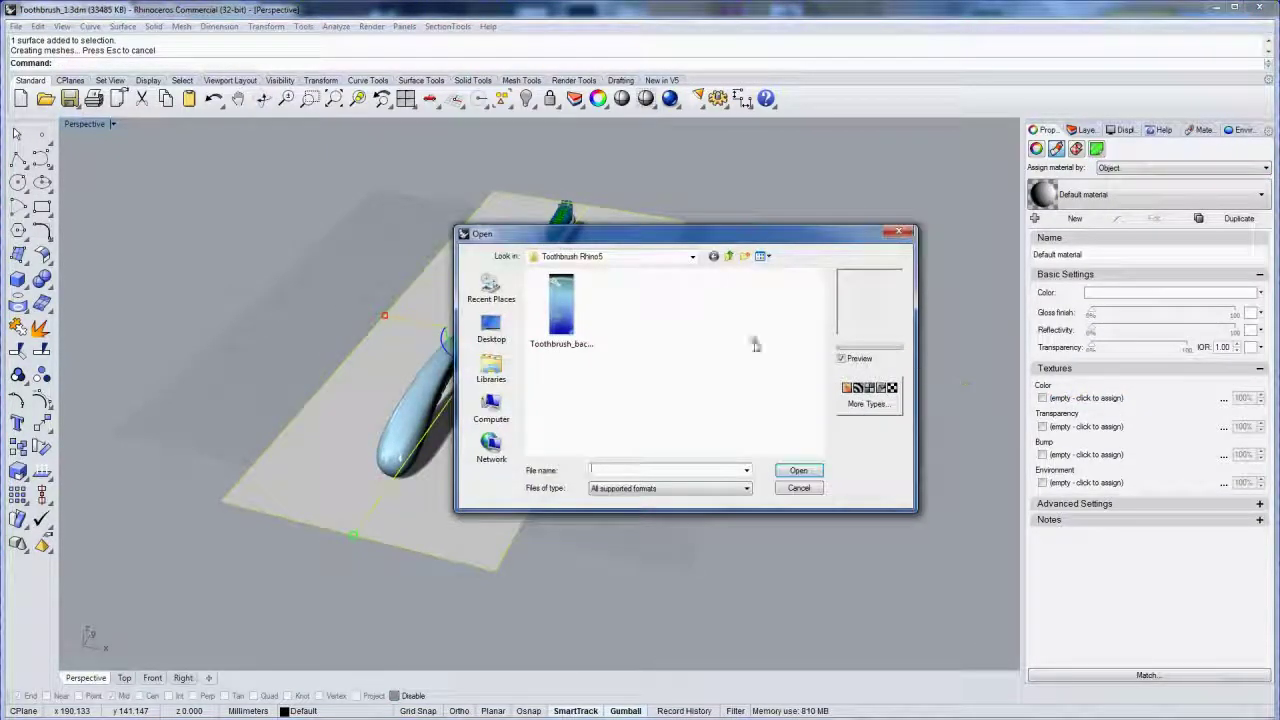
double_click(560, 308)
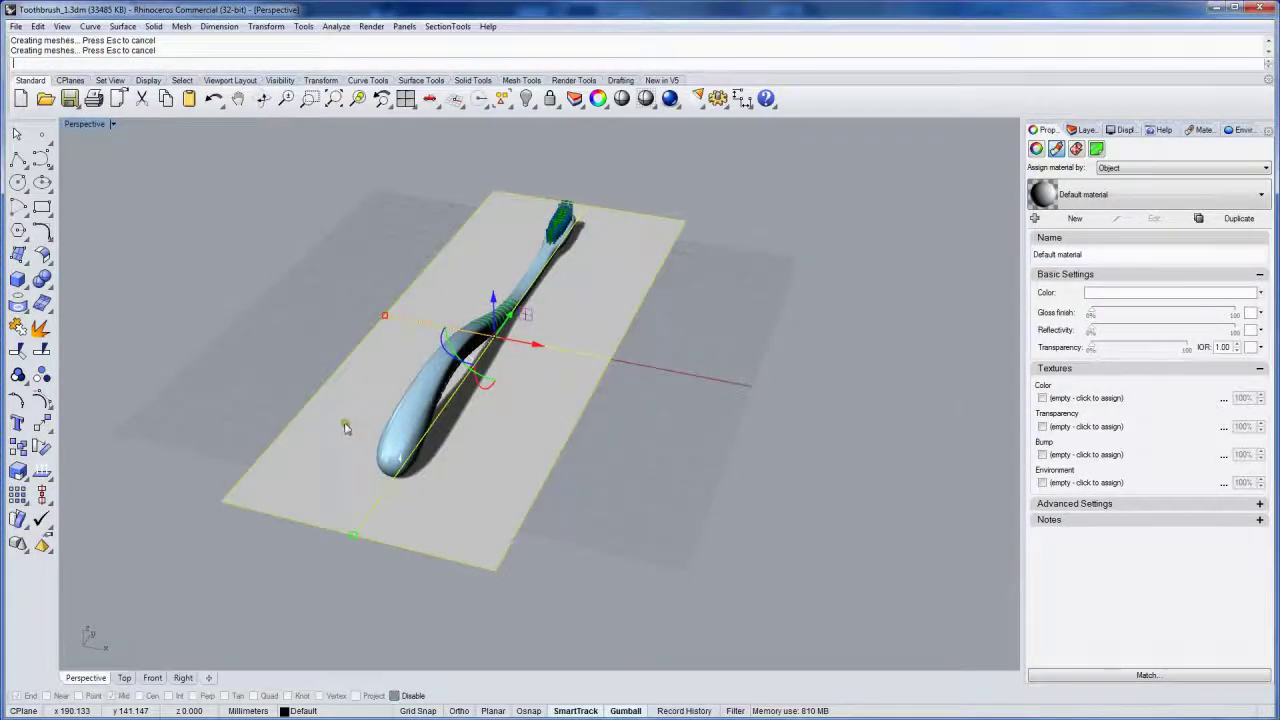
- Narrow the plane to about 79 mm wide and check the label texture's bitmap settings
right_drag(302, 409, 348, 410)
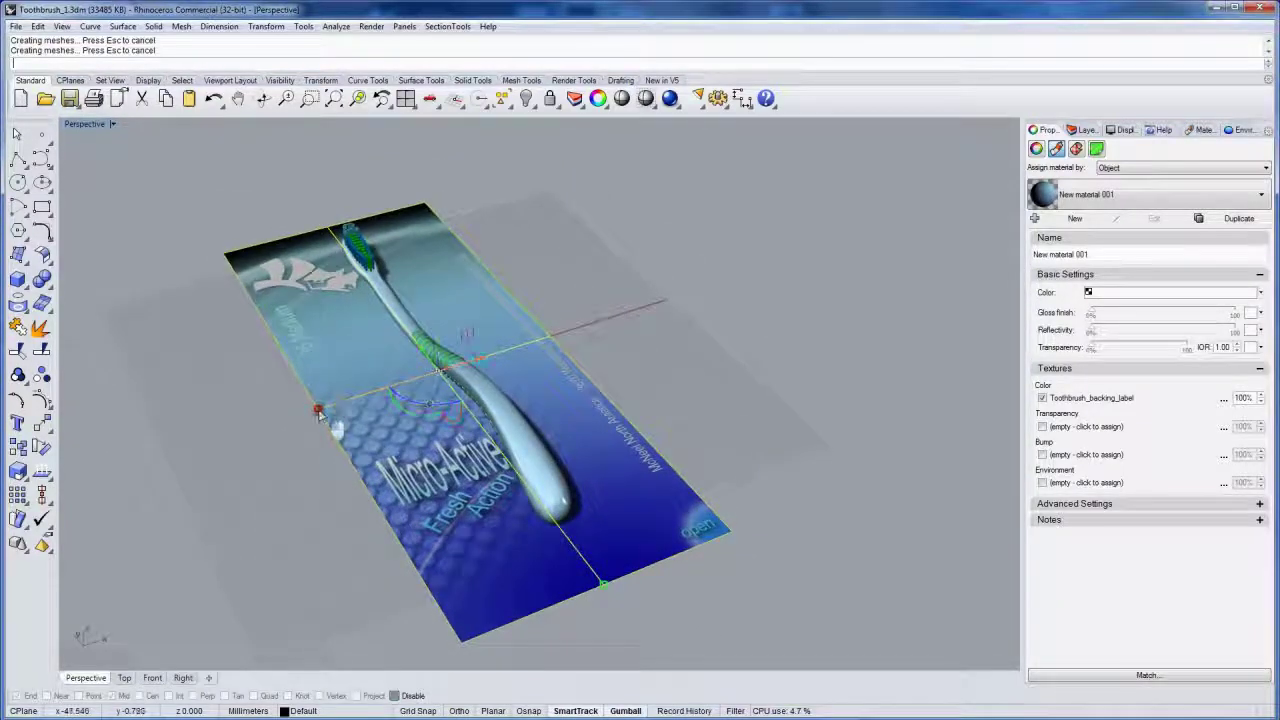
mouse_move(318, 409)
mouse_down()
mouse_move(263, 434)
mouse_move(399, 392)
mouse_move(380, 372)
mouse_move(339, 403)
mouse_up()
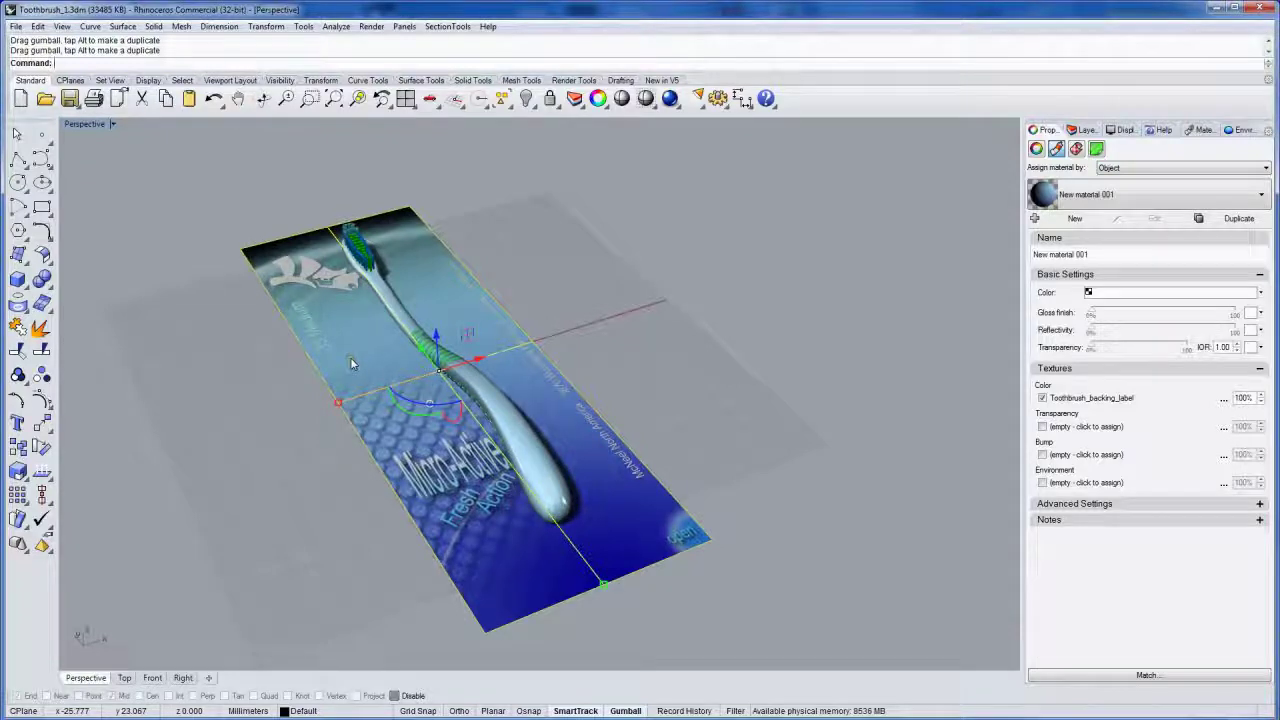
click(1090, 398)
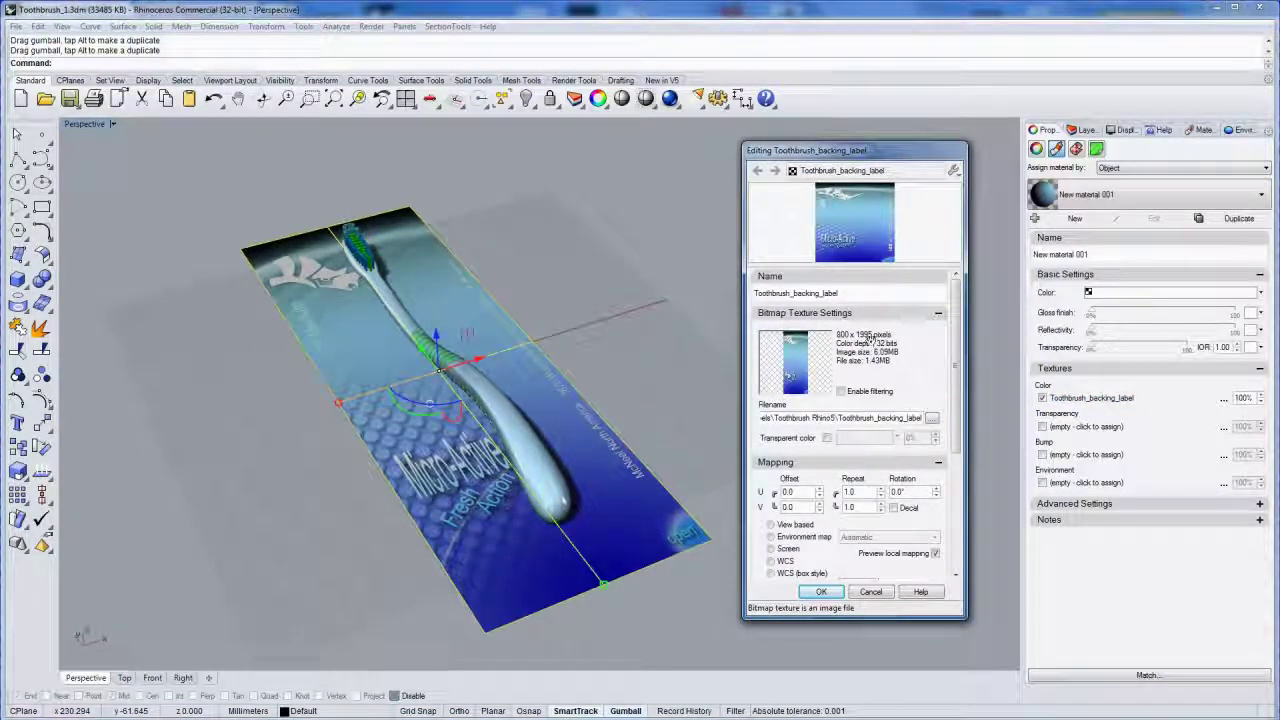
click(818, 591)
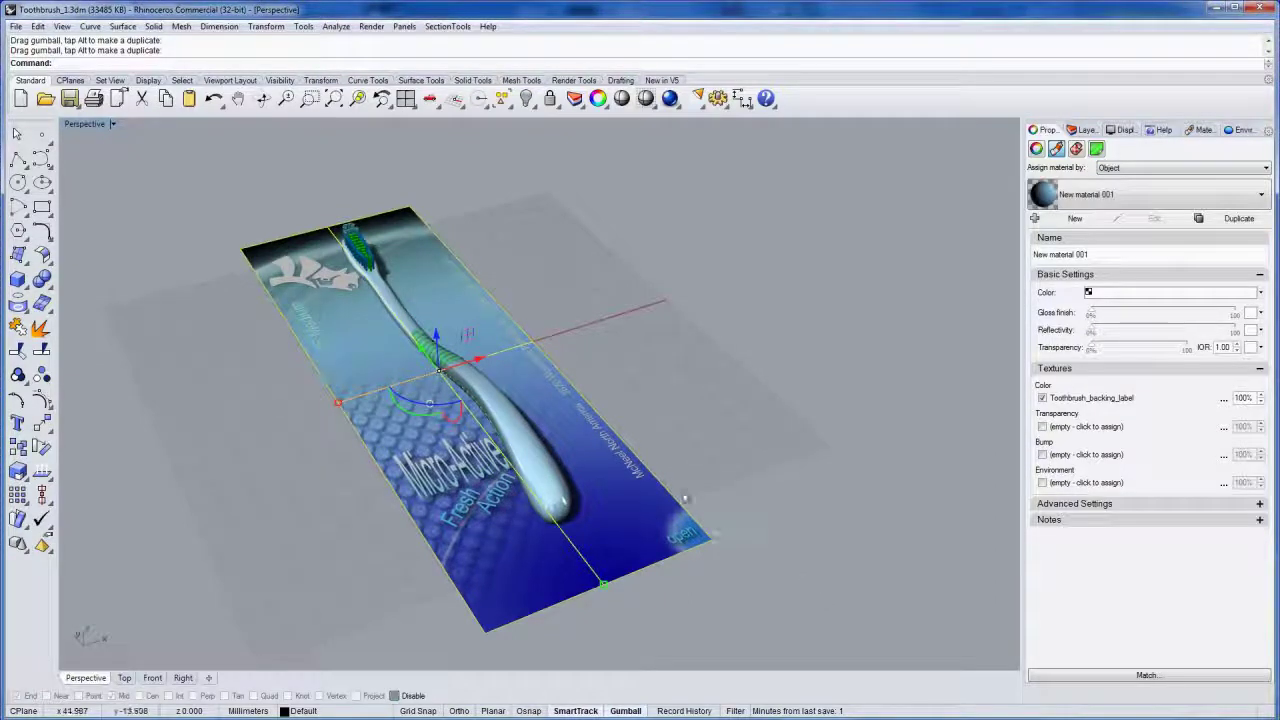
- Apply planar texture mapping to the plane using its bounding box, the World coordinate system and UV
click(1077, 149)
click(1093, 171)
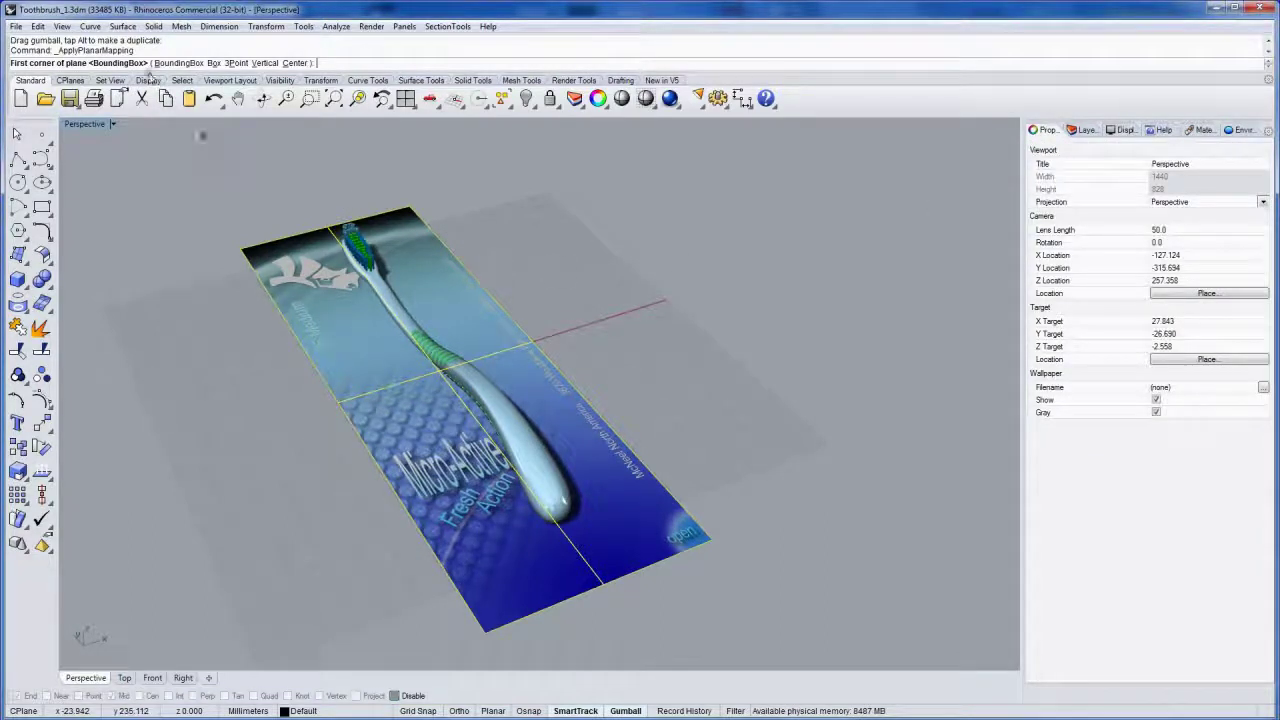
click(180, 63)
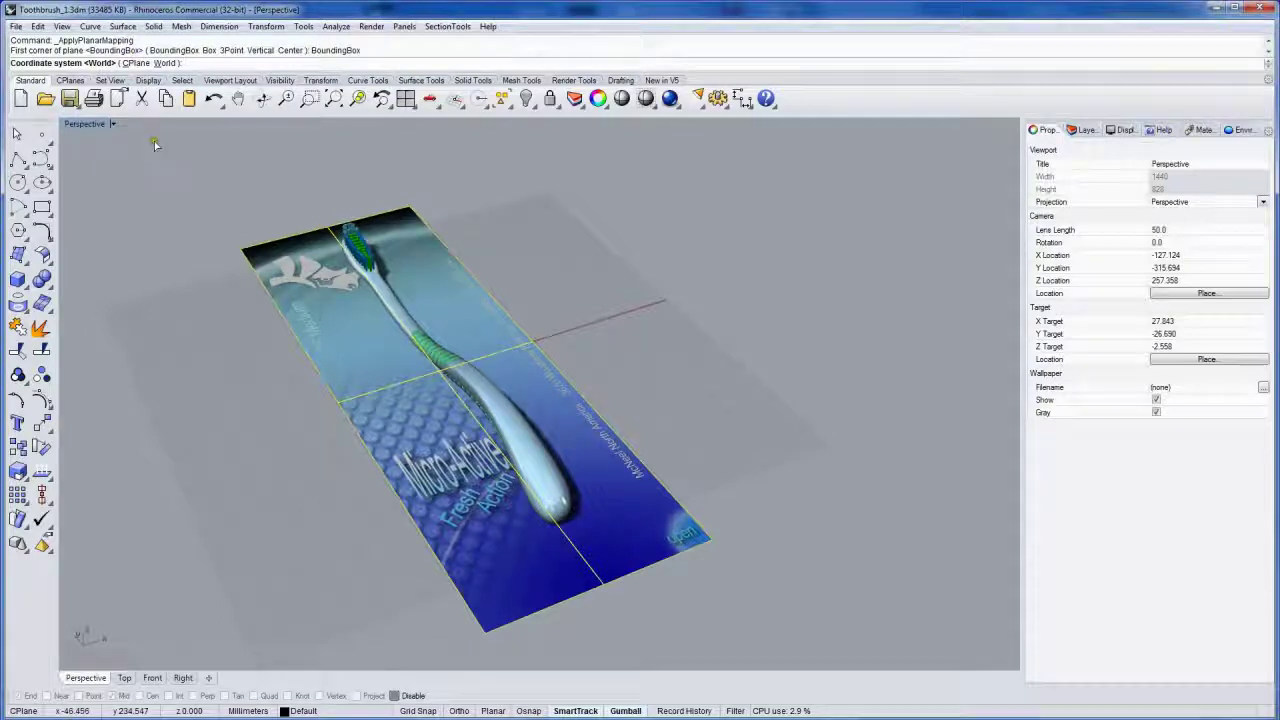
key(Return)
key(Return)
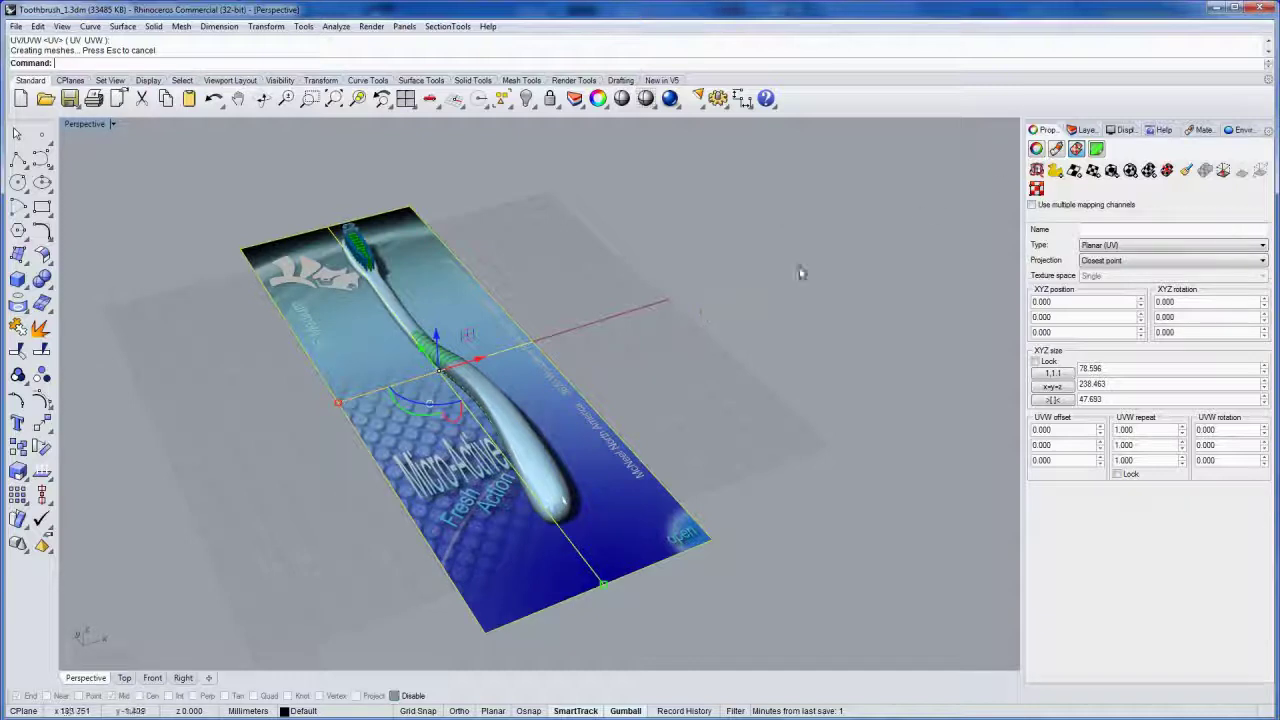
- Turn off the grip layer
click(1084, 130)
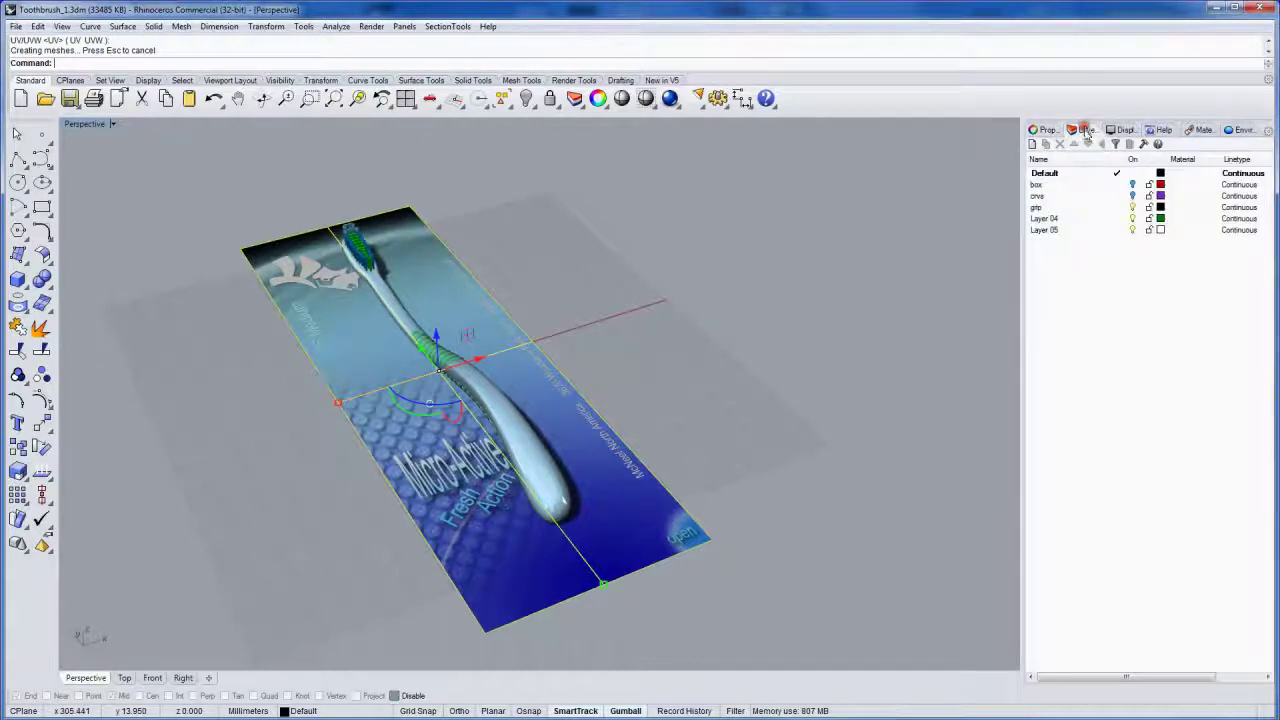
click(1133, 208)
right_drag(714, 288, 709, 299)
- Show the mapping widget for the label plane's texture on channel 1
click(568, 396)
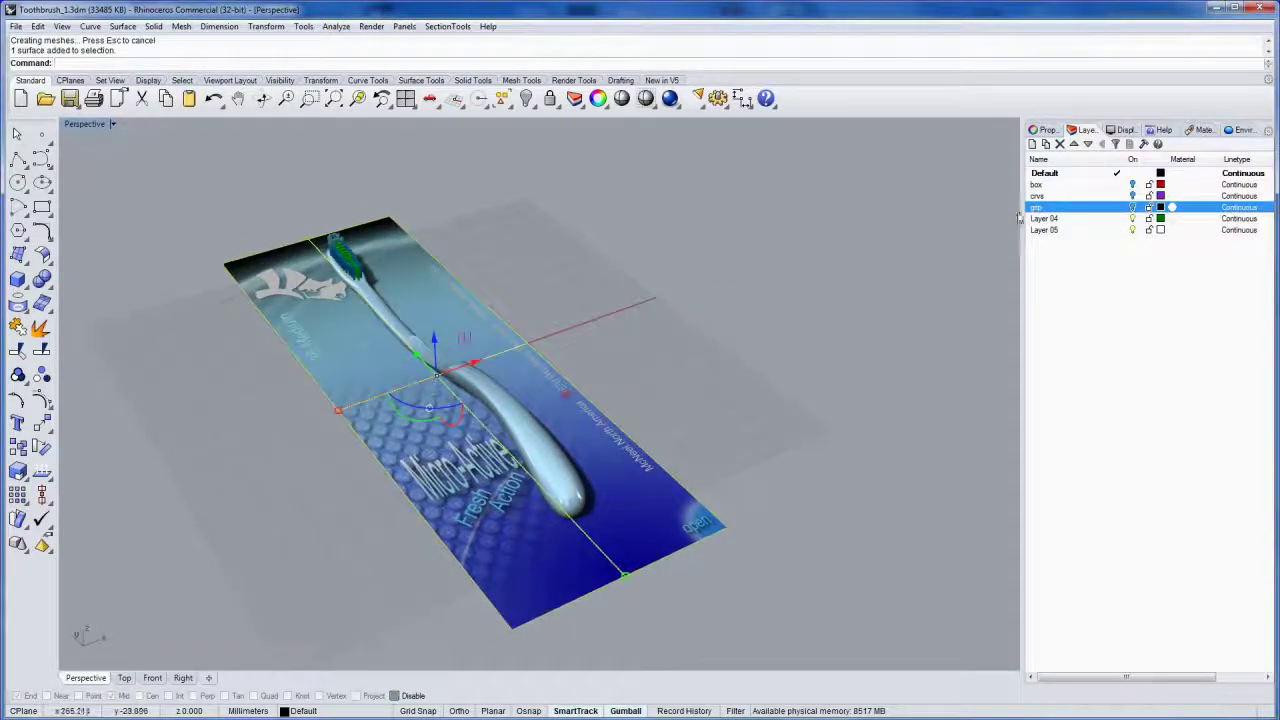
click(1043, 130)
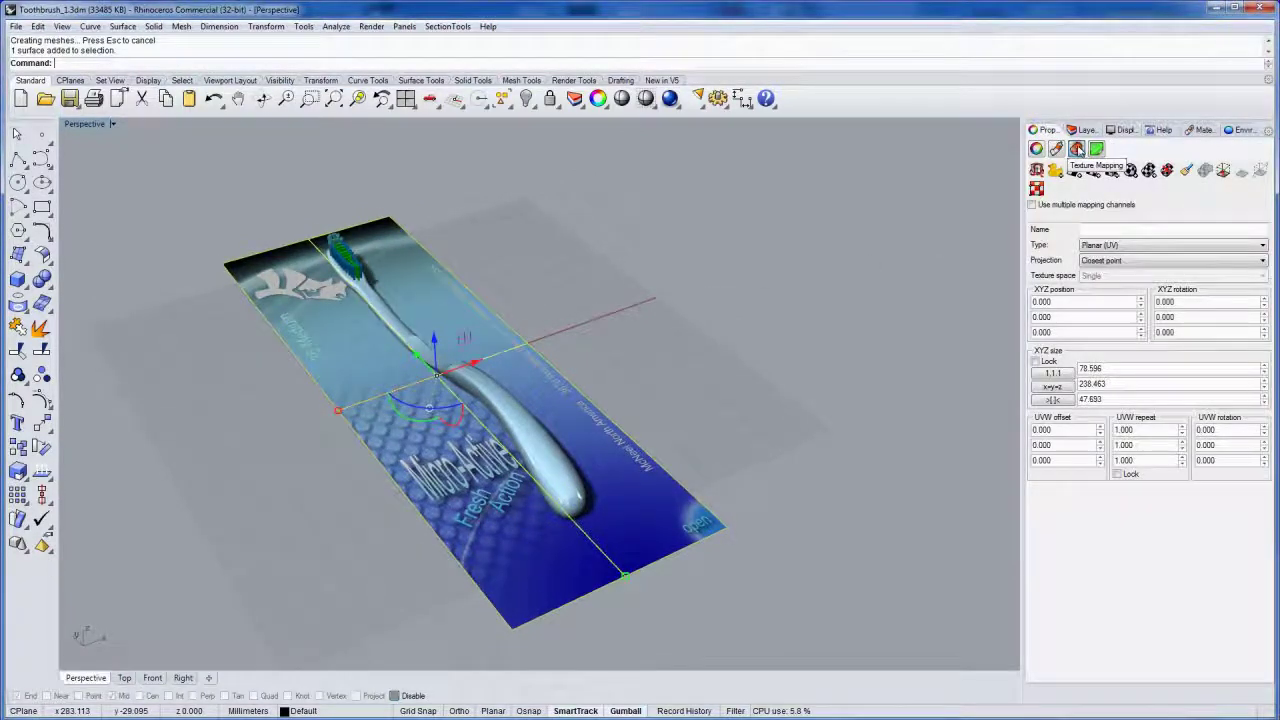
click(1222, 172)
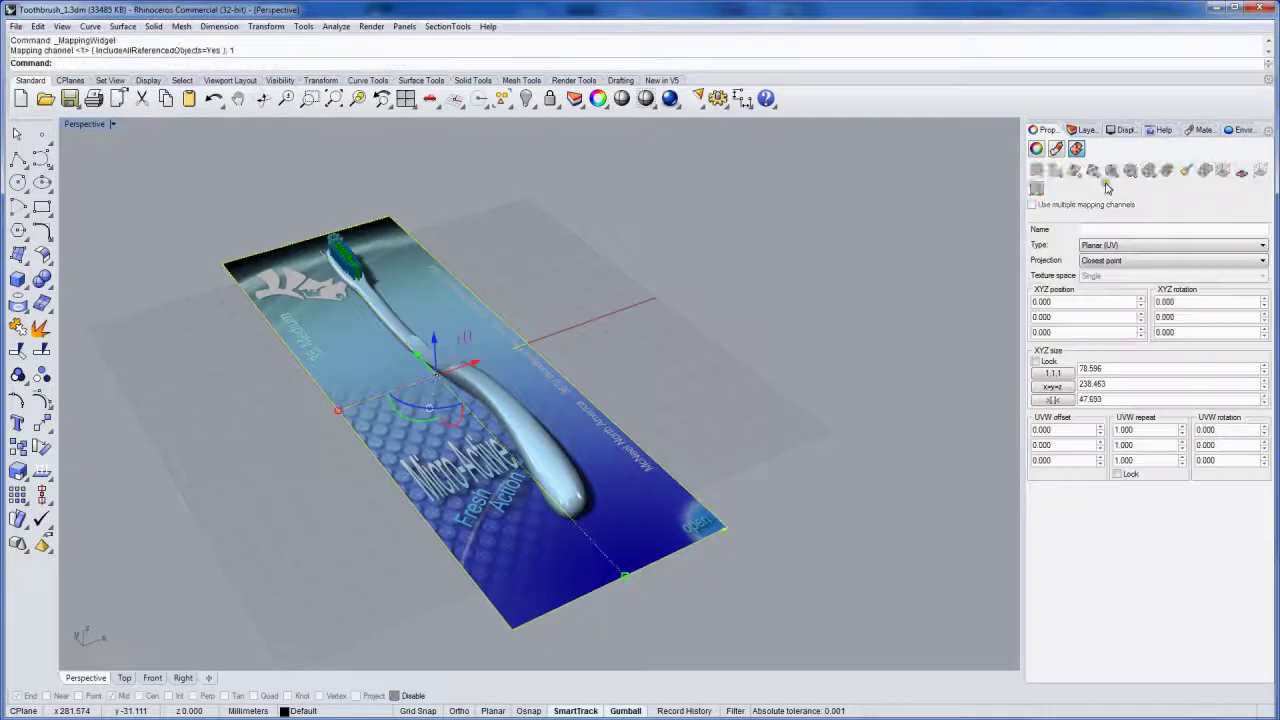
mouse_move(634, 399)
right_down()
mouse_move(666, 374)
mouse_move(646, 391)
mouse_move(654, 400)
mouse_move(632, 398)
right_up()
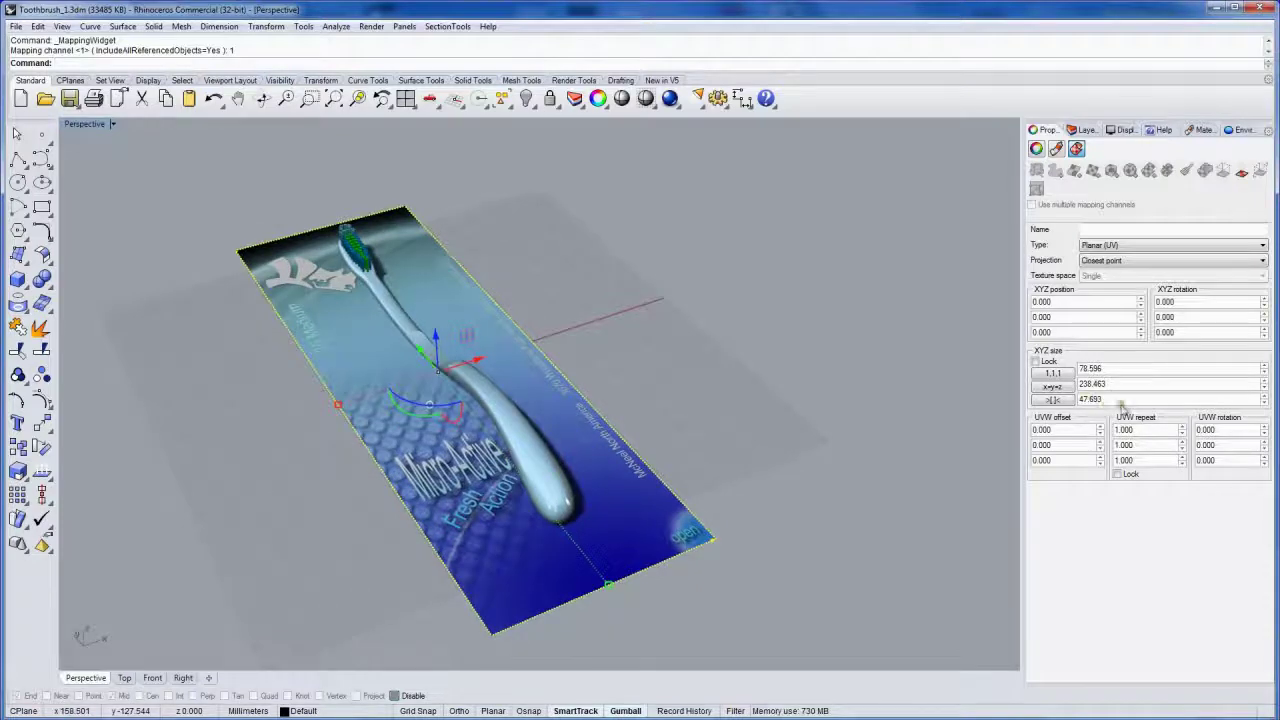
- Set the planar mapping's XYZ size to 800 in X and 1995 in Y, matching the image's proportions
click(1110, 373)
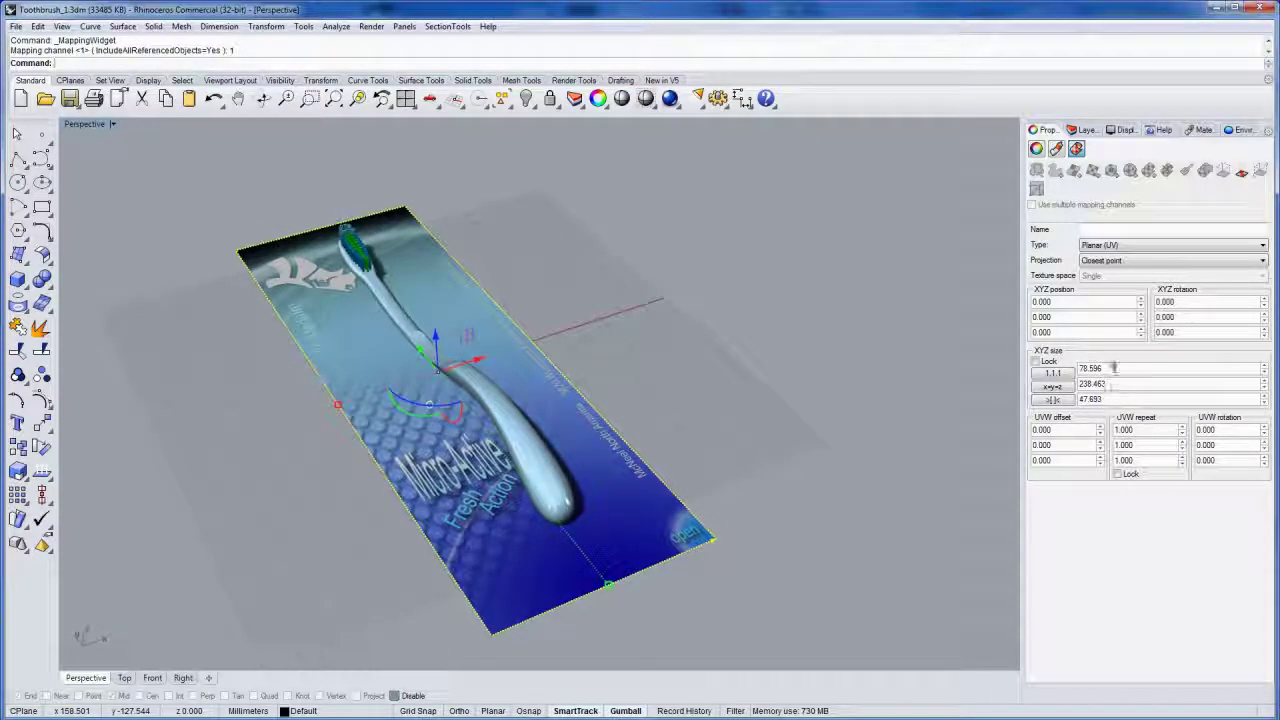
double_click(1110, 369)
text(88)
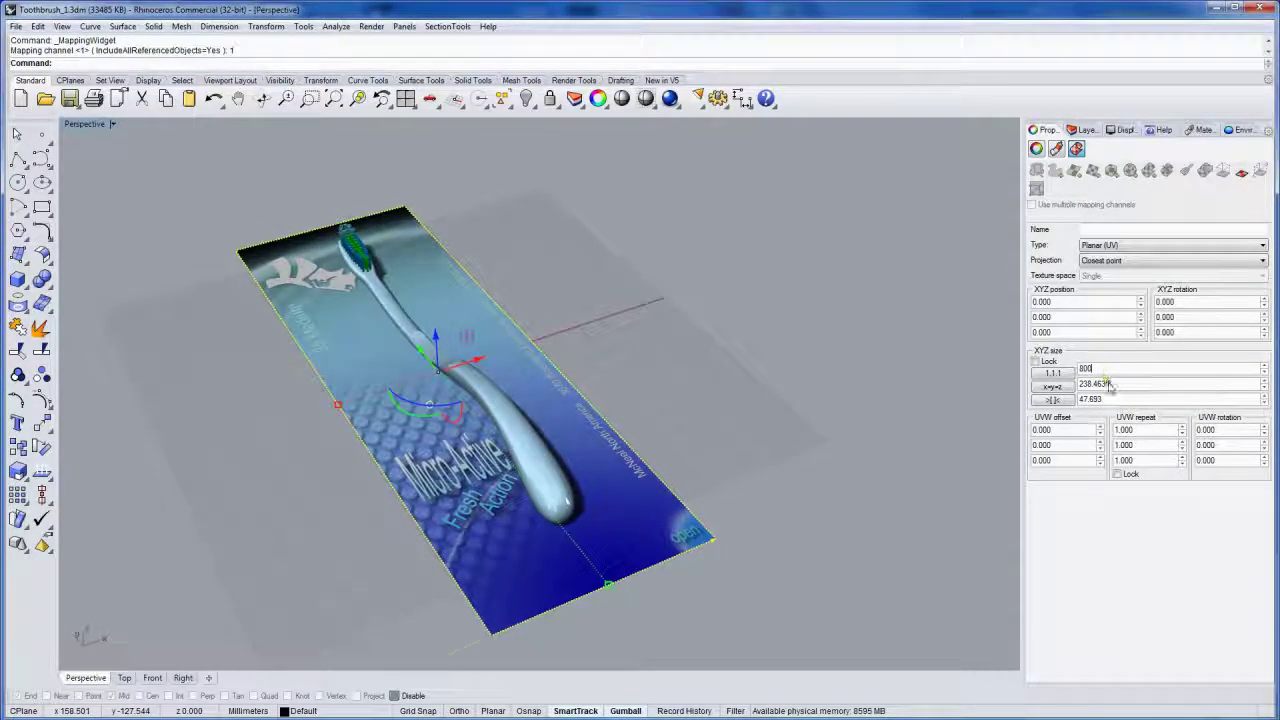
text(0)
double_click(1110, 384)
text(1995)
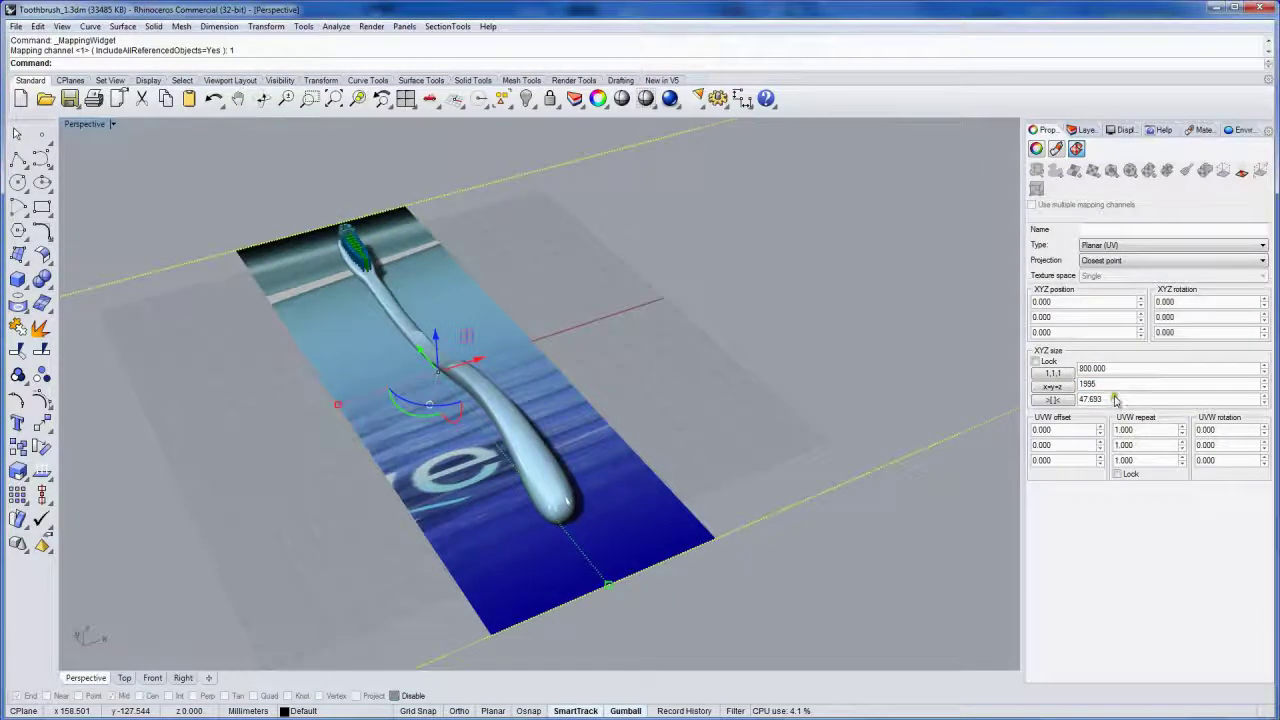
double_click(1112, 399)
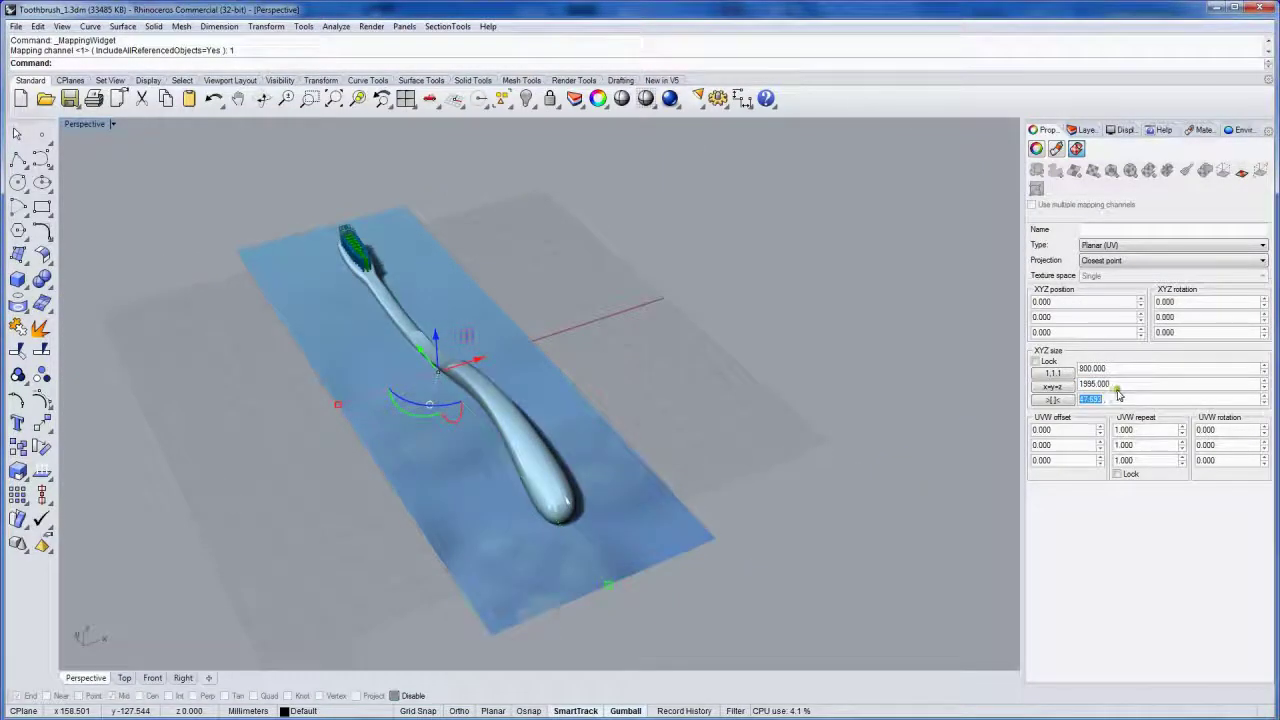
- Scale the mapping widget down uniformly to about 40 by 100 mm with the gumball
mouse_move(720, 440)
right_down()
mouse_move(689, 449)
mouse_move(703, 445)
right_up()
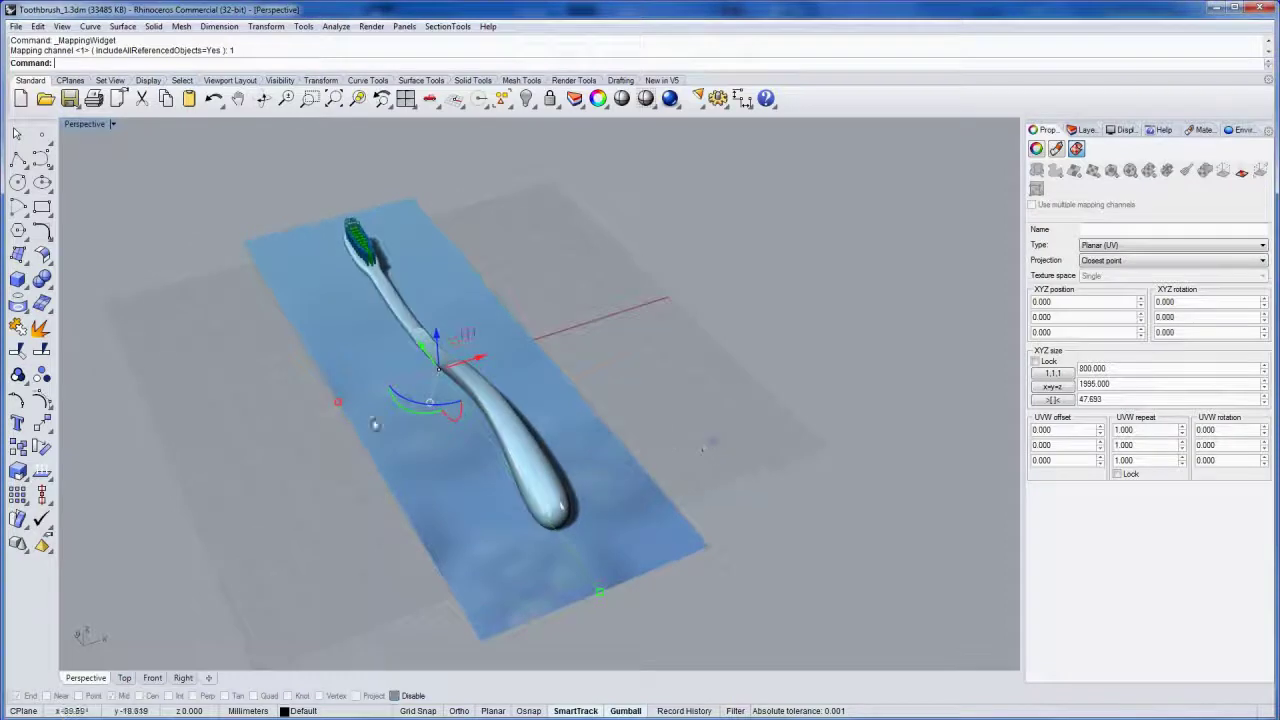
ctrl+right_drag(371, 430, 380, 486)
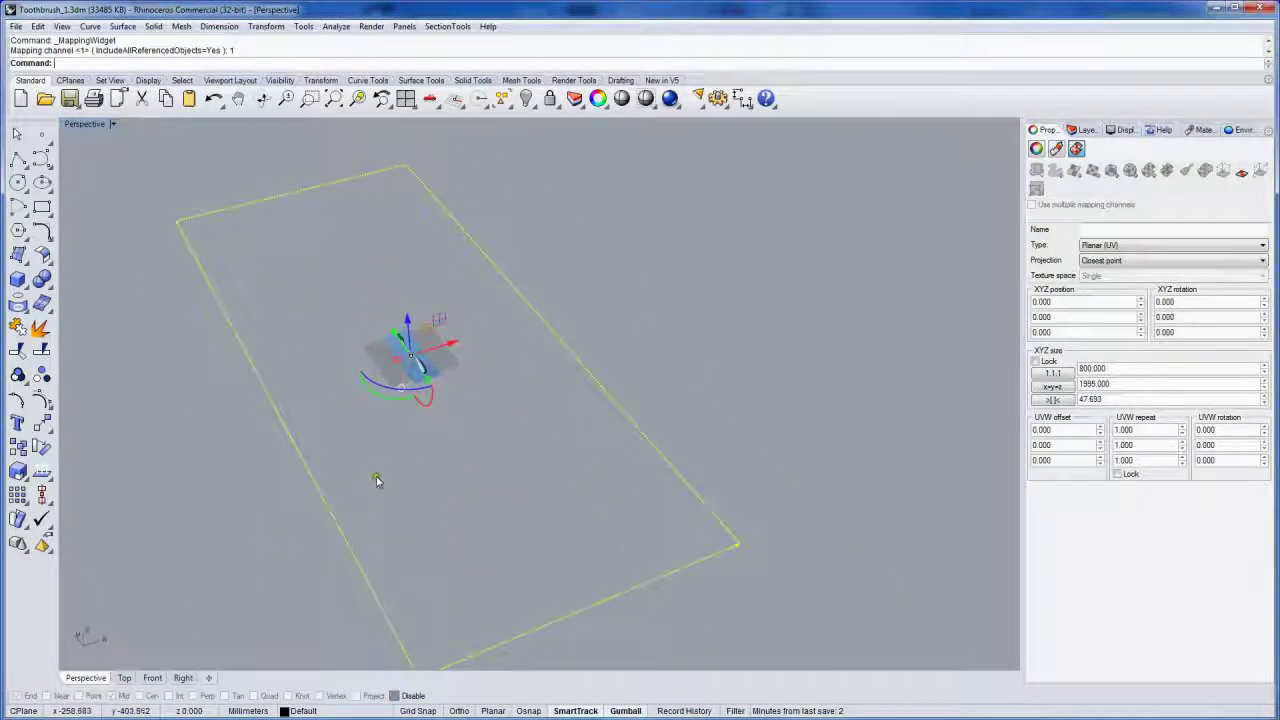
mouse_move(405, 357)
mouse_down()
mouse_move(420, 370)
mouse_move(412, 362)
mouse_up()
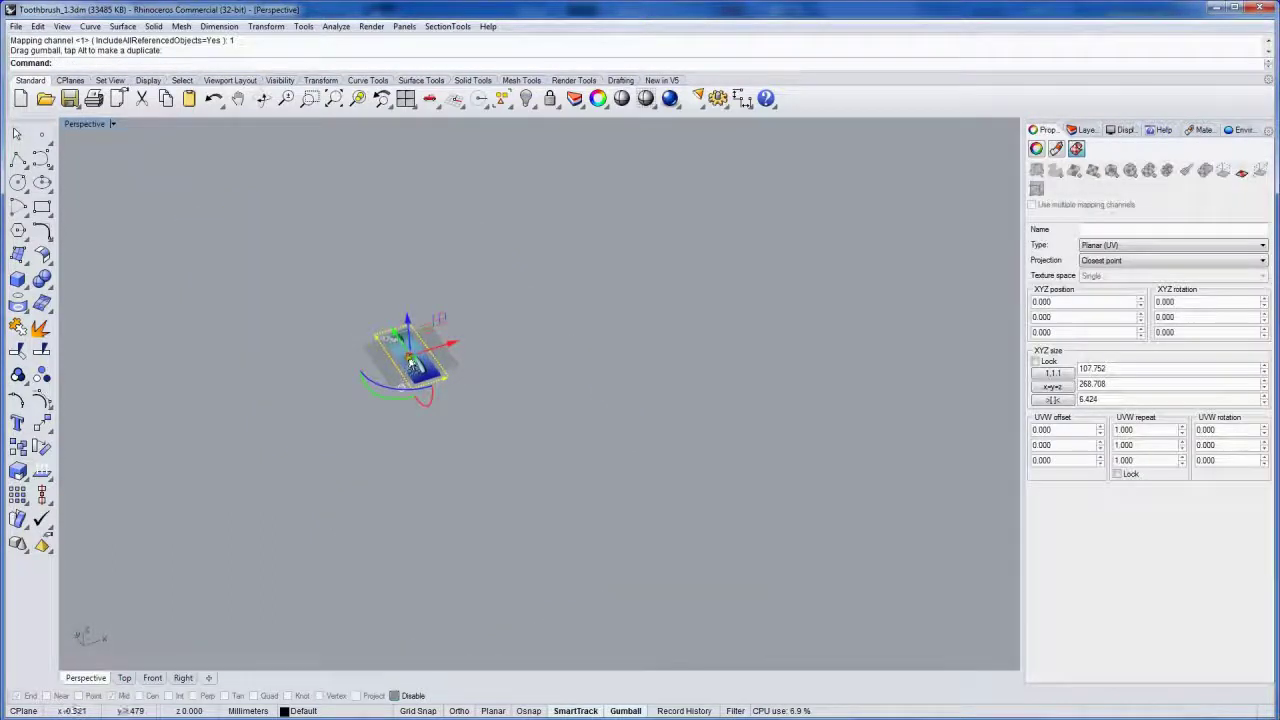
scroll(421, 382, up, 10)
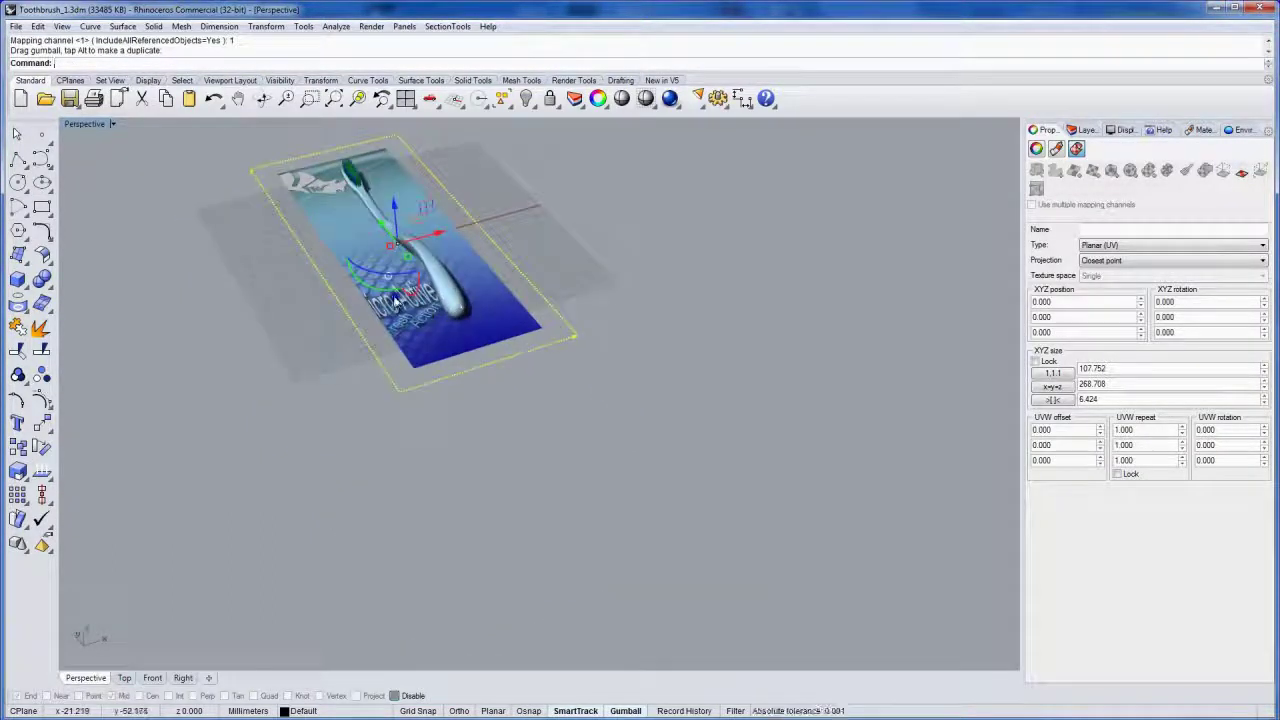
shift+right_drag(393, 446, 396, 510)
shift+drag(418, 422, 400, 410)
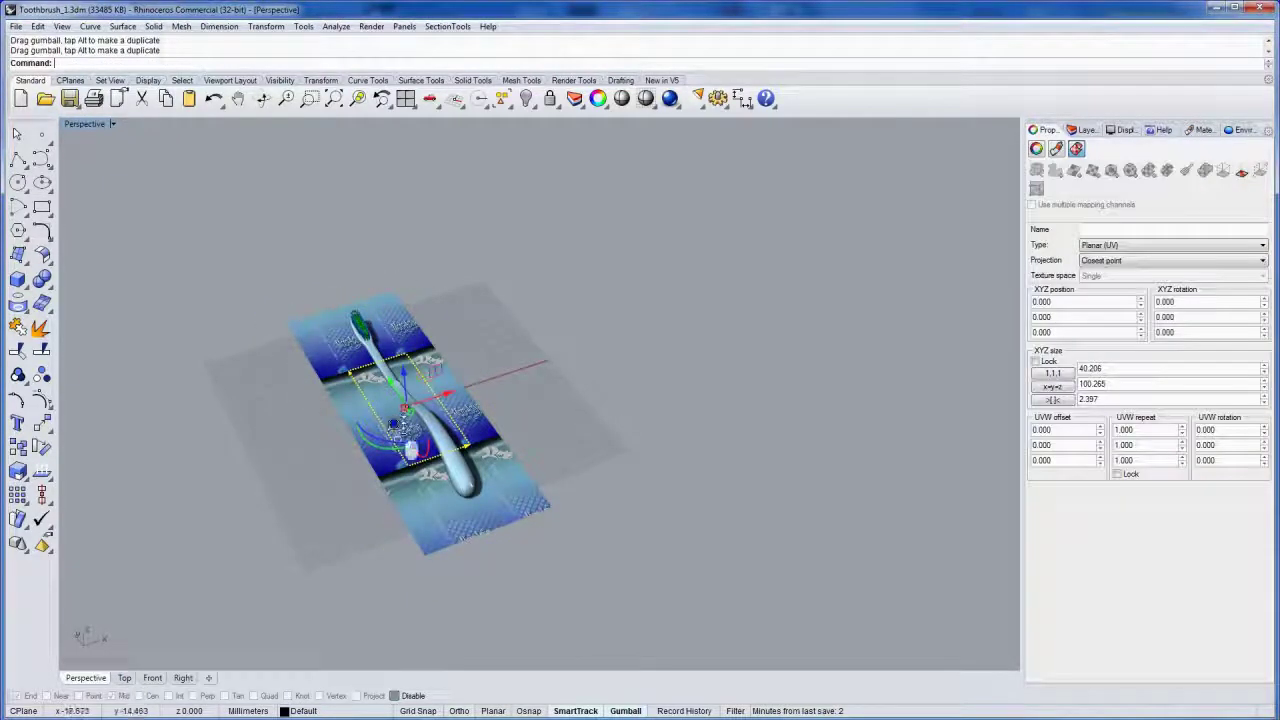
- Relocate the gumball's X scale handle beyond the plane's edge and scale the mapping up uniformly to about 73 by 182 mm
scroll(400, 400, up, 8)
scroll(400, 372, down, 2)
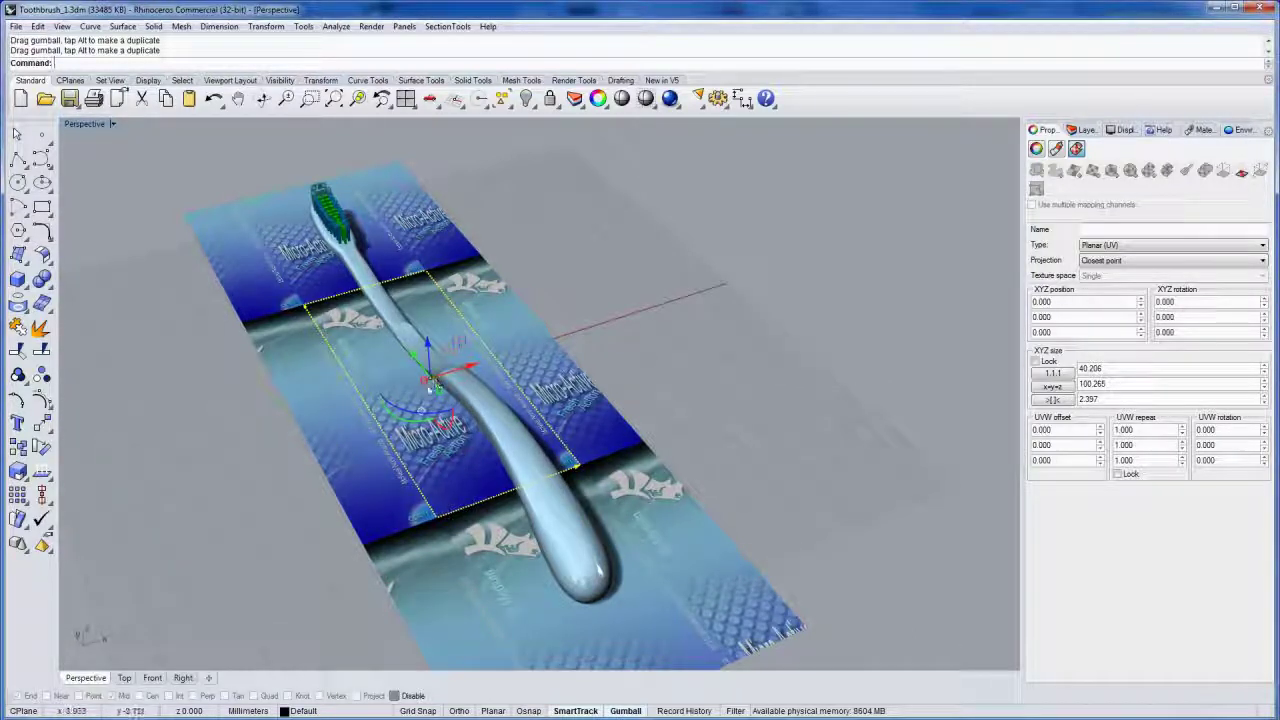
ctrl+drag(424, 383, 266, 458)
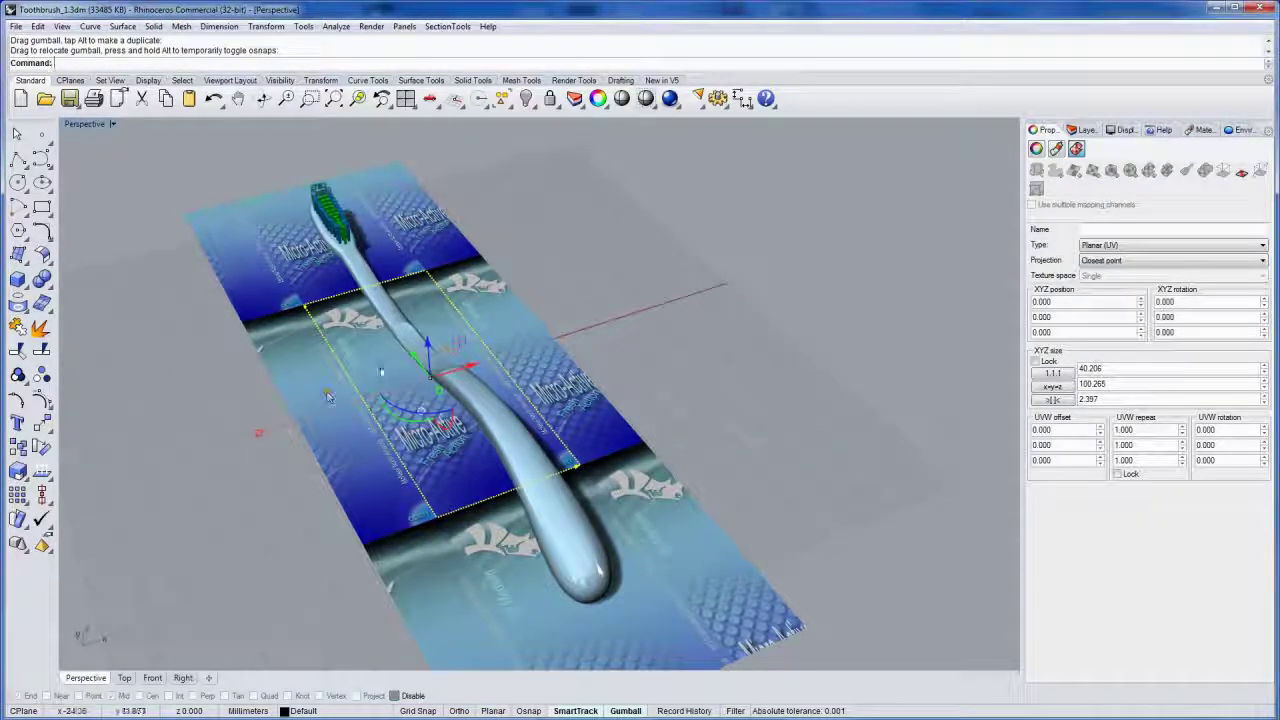
drag(266, 434, 130, 549)
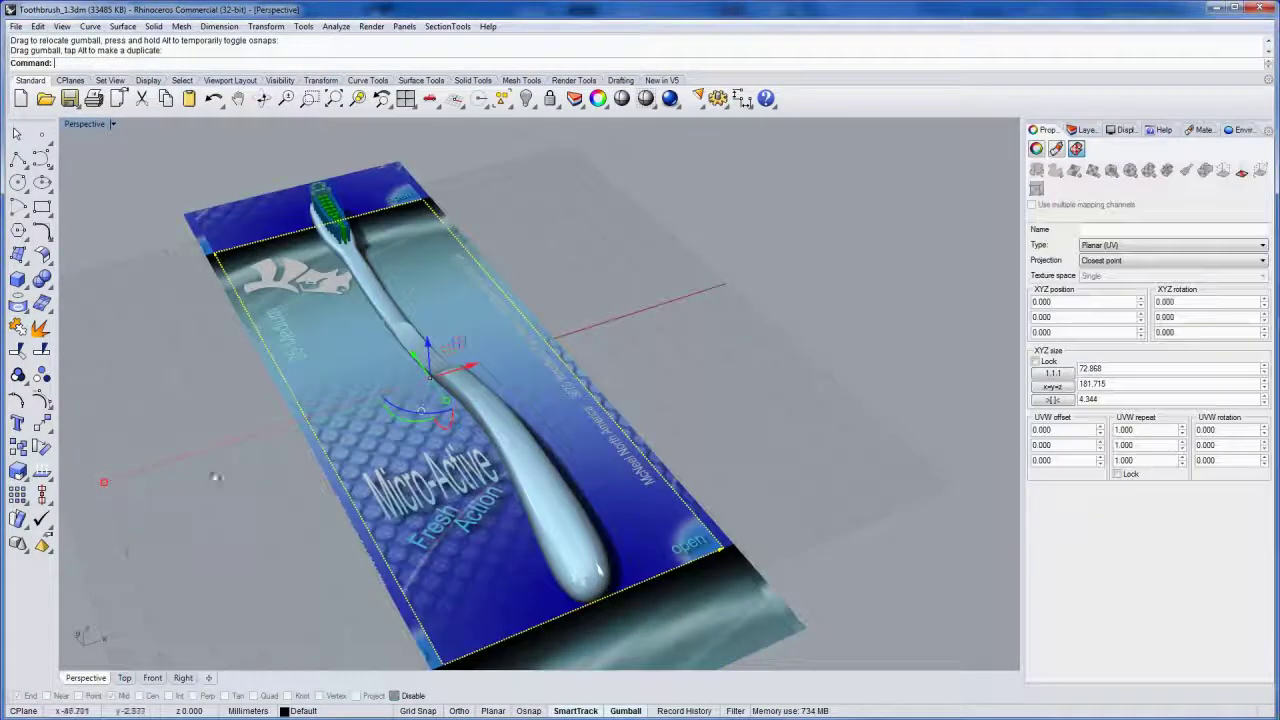
- Scale the label's mapping widget up uniformly to about 77 by 192 mm with the gumball
scroll(308, 454, down, 2)
shift+right_drag(289, 451, 354, 371)
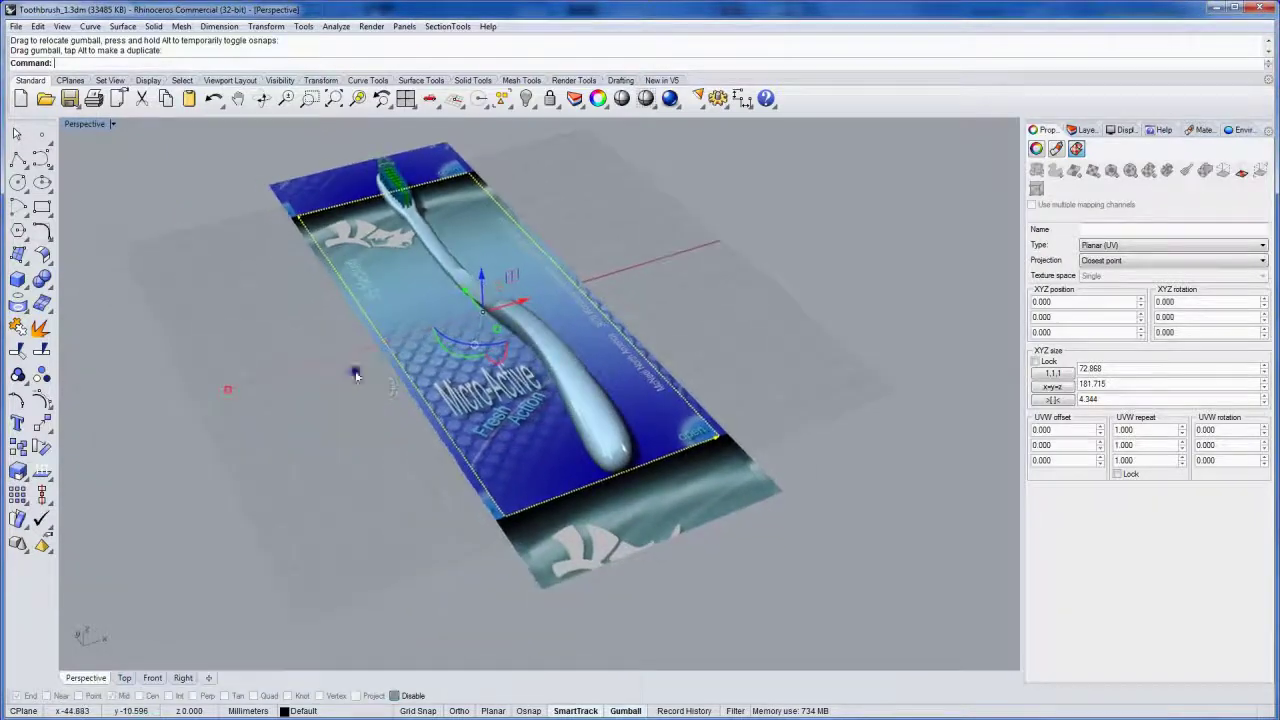
click(222, 397)
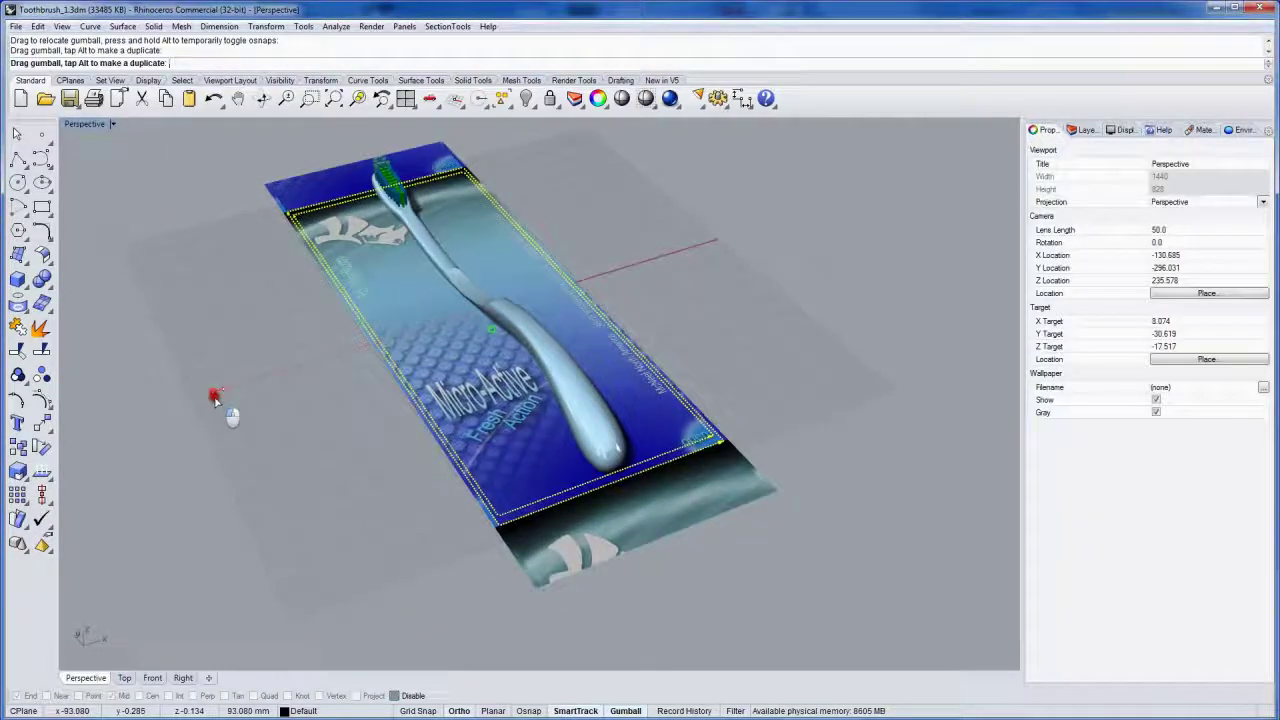
shift+drag(211, 401, 209, 398)
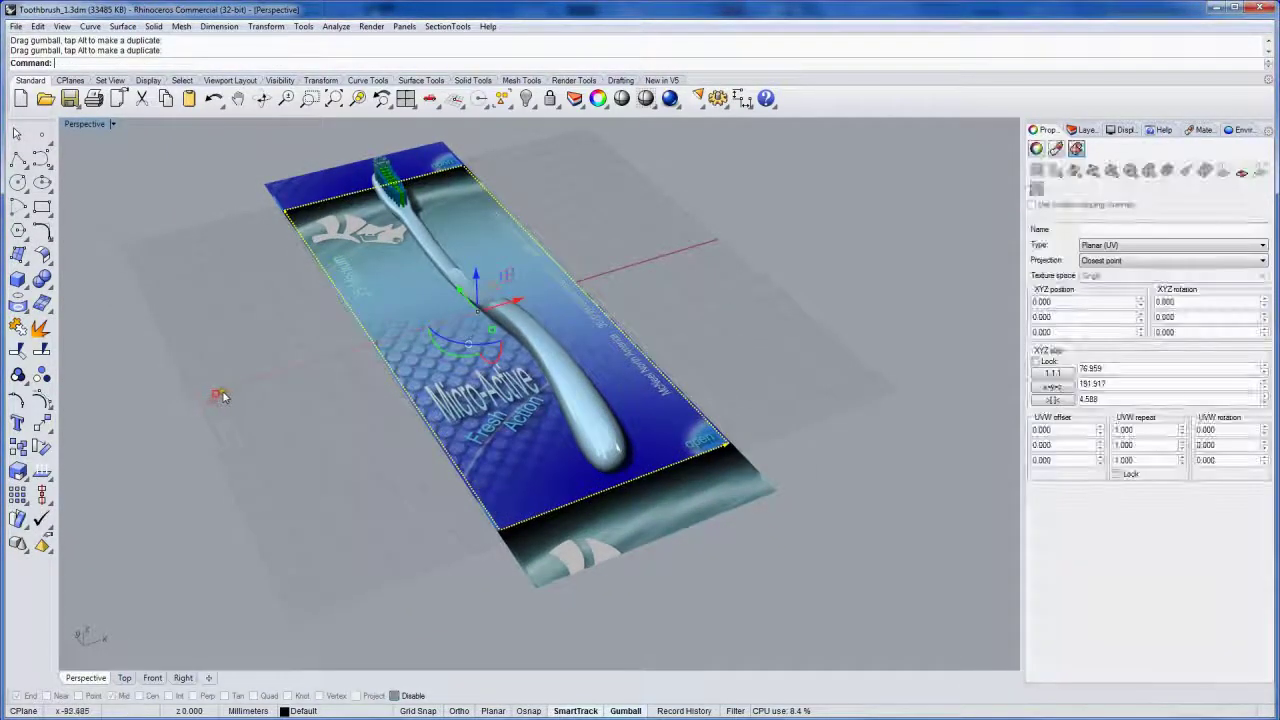
right_drag(530, 371, 353, 390)
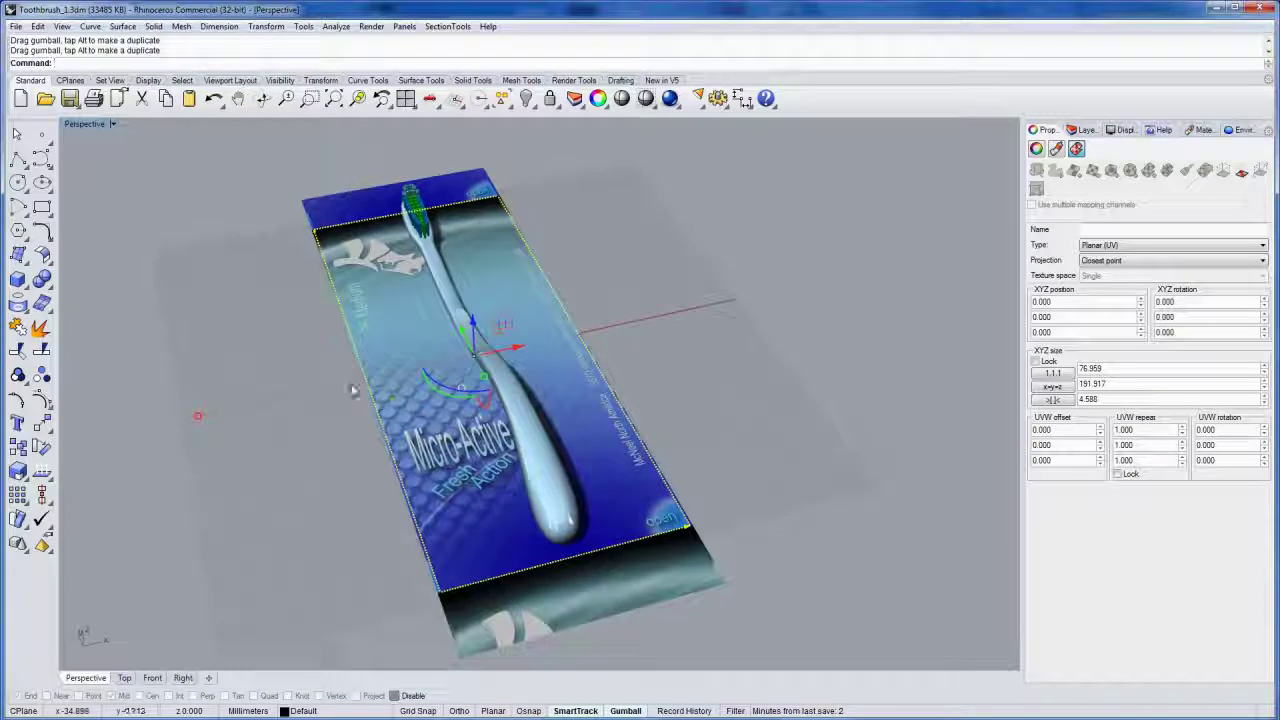
click(303, 332)
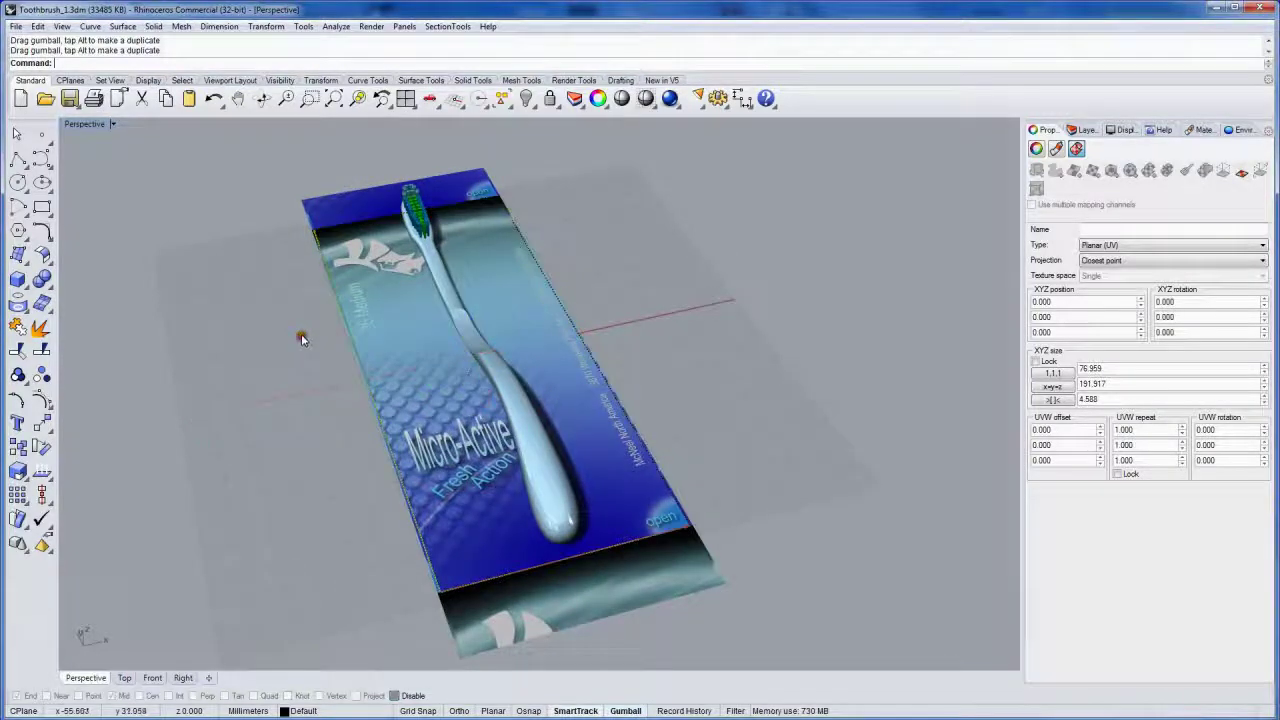
click(680, 512)
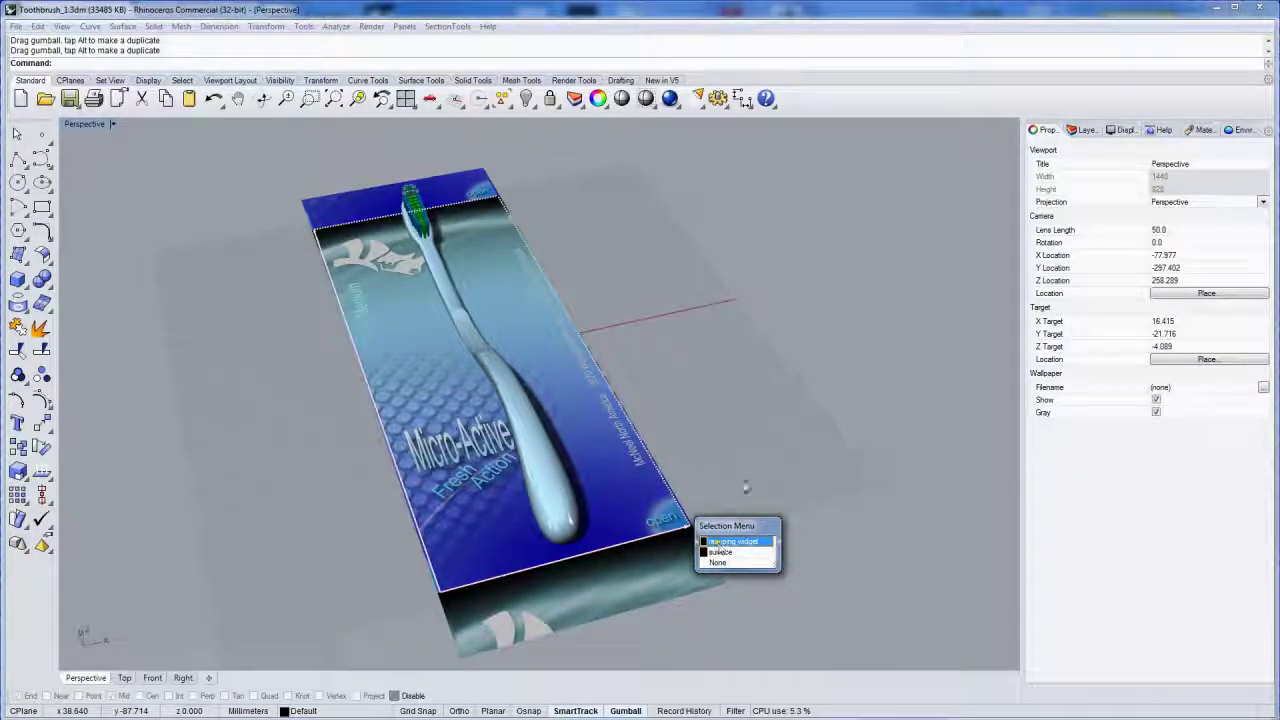
click(744, 483)
- Draw a rounded rectangle between opposite corners of the mapping widget using end snaps, with its corner arc passing beside the "open" text
click(42, 207)
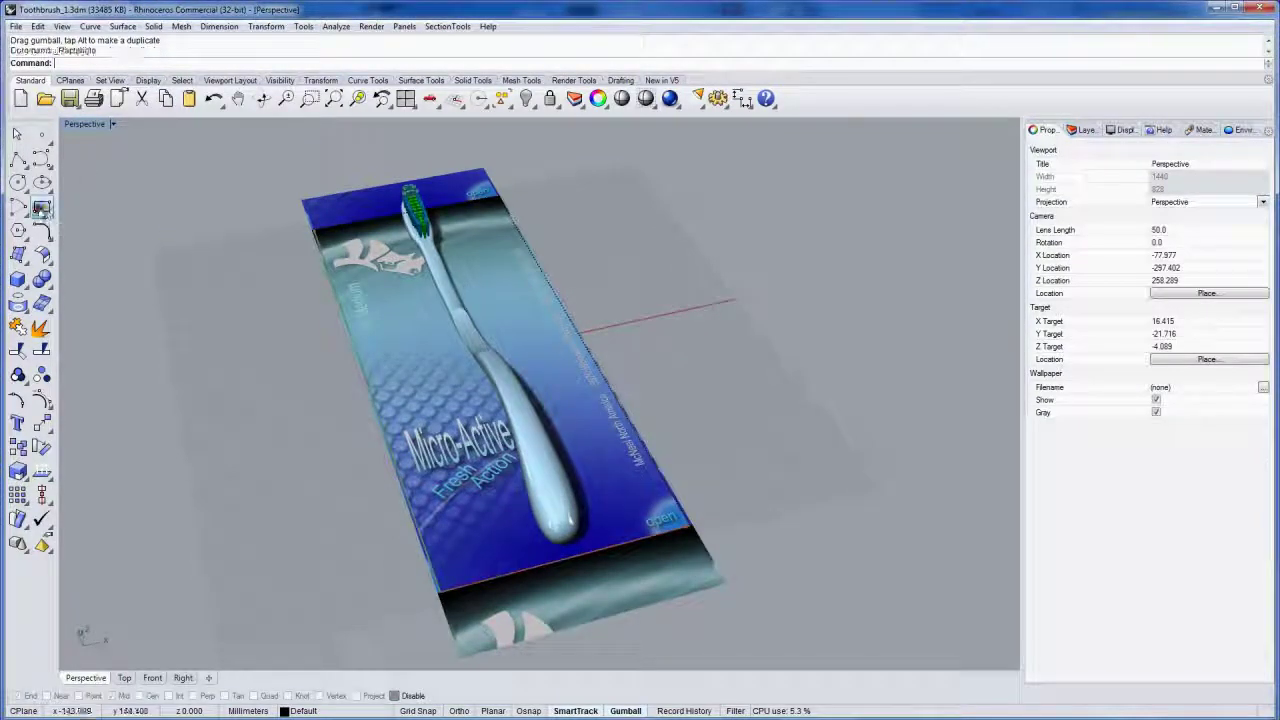
click(212, 64)
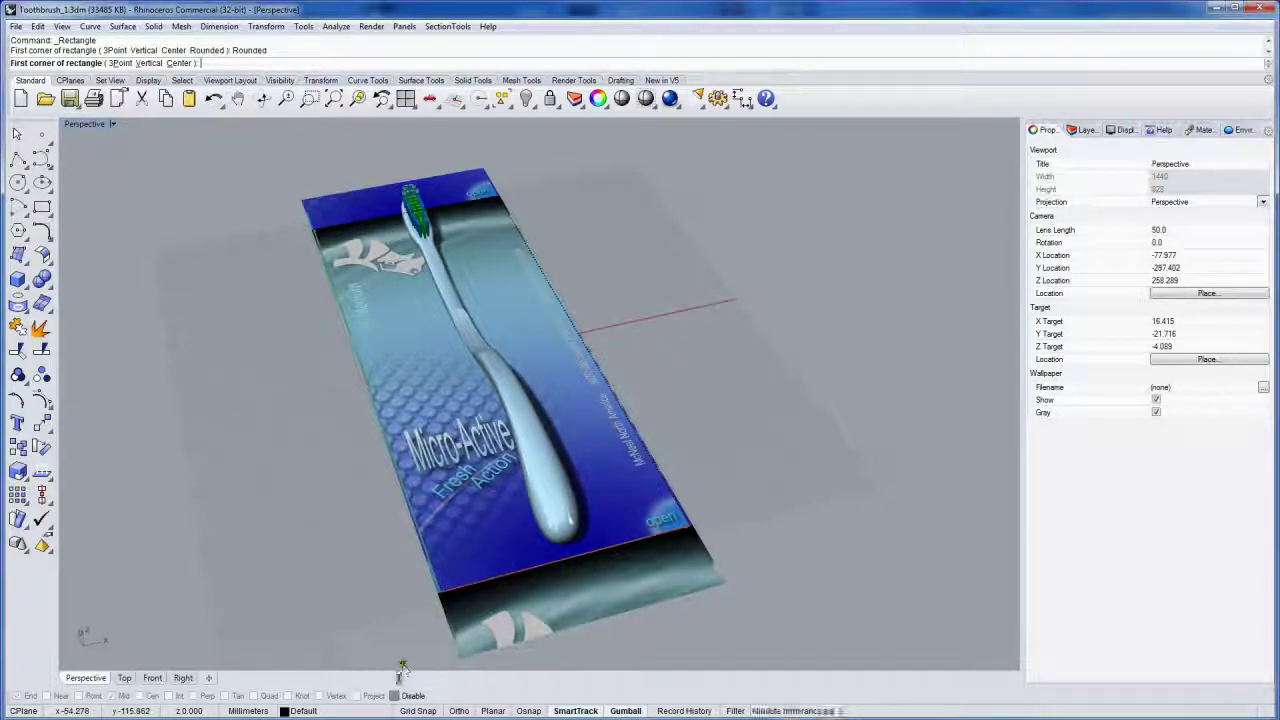
click(396, 696)
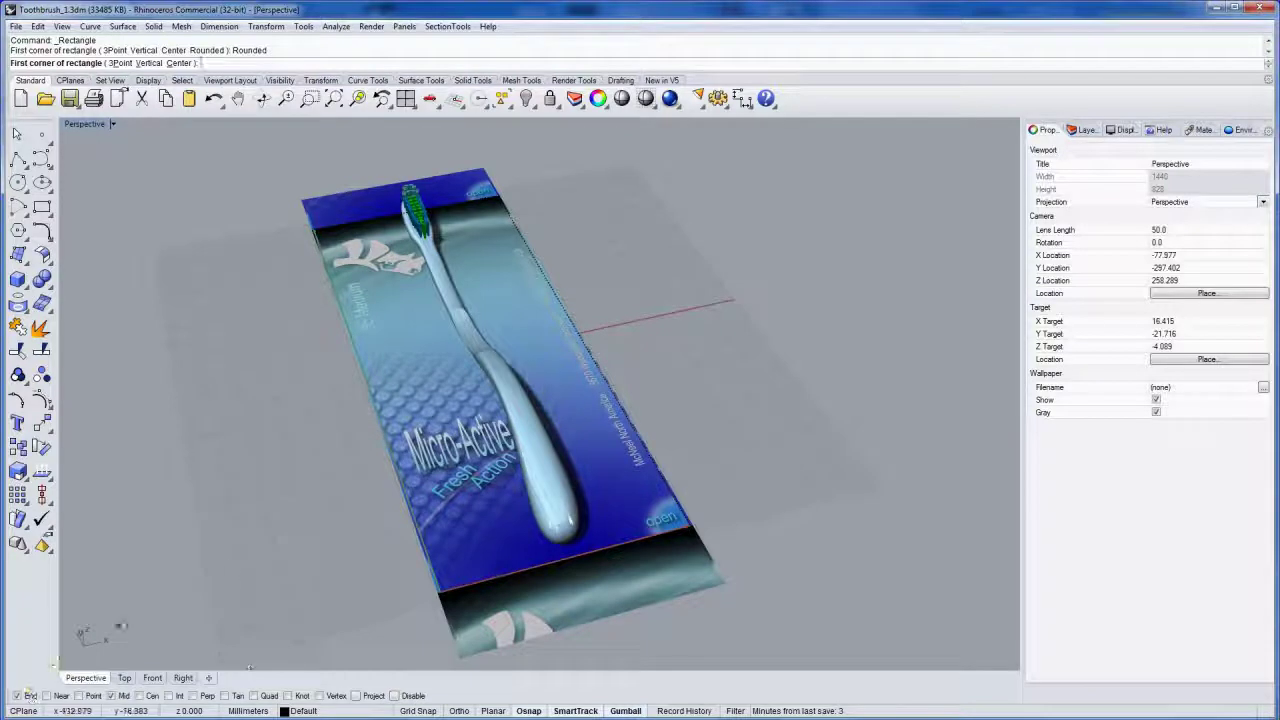
click(444, 586)
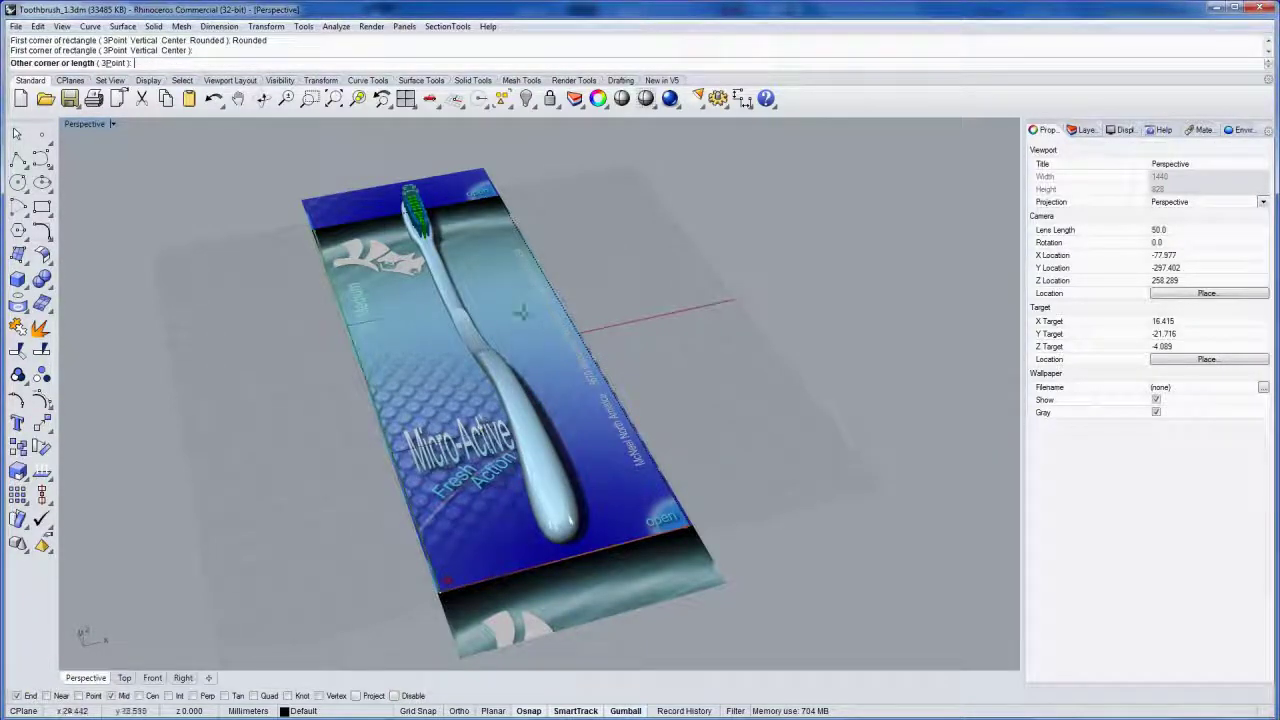
click(499, 195)
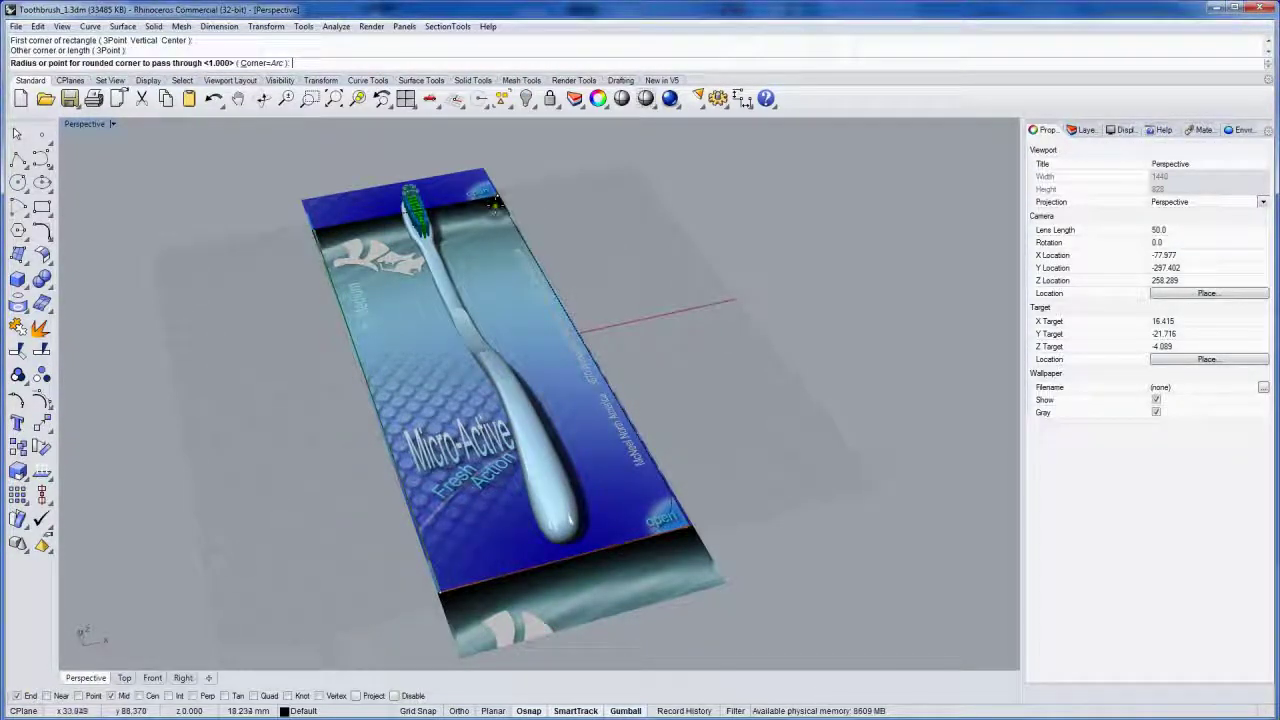
scroll(676, 525, up, 8)
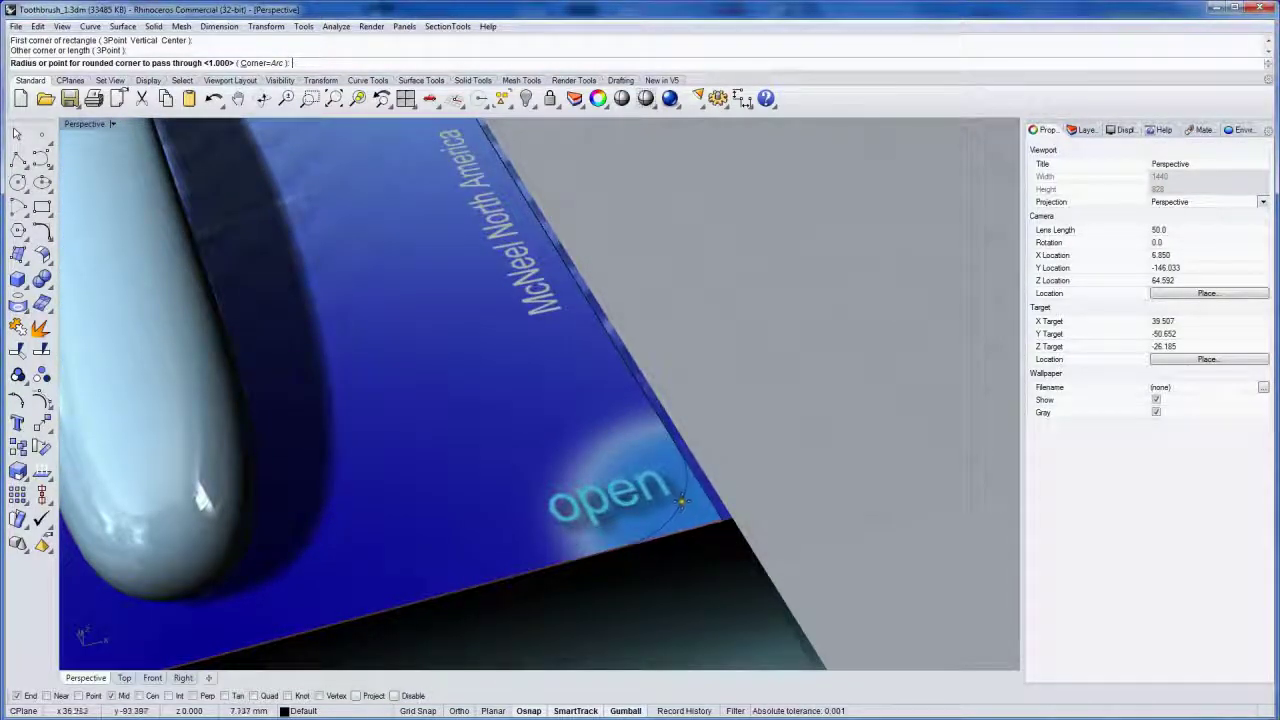
click(683, 504)
- Trim away the part of the label plane outside the rounded rectangle
ctrl+right_drag(739, 443, 720, 507)
scroll(720, 507, up, 4)
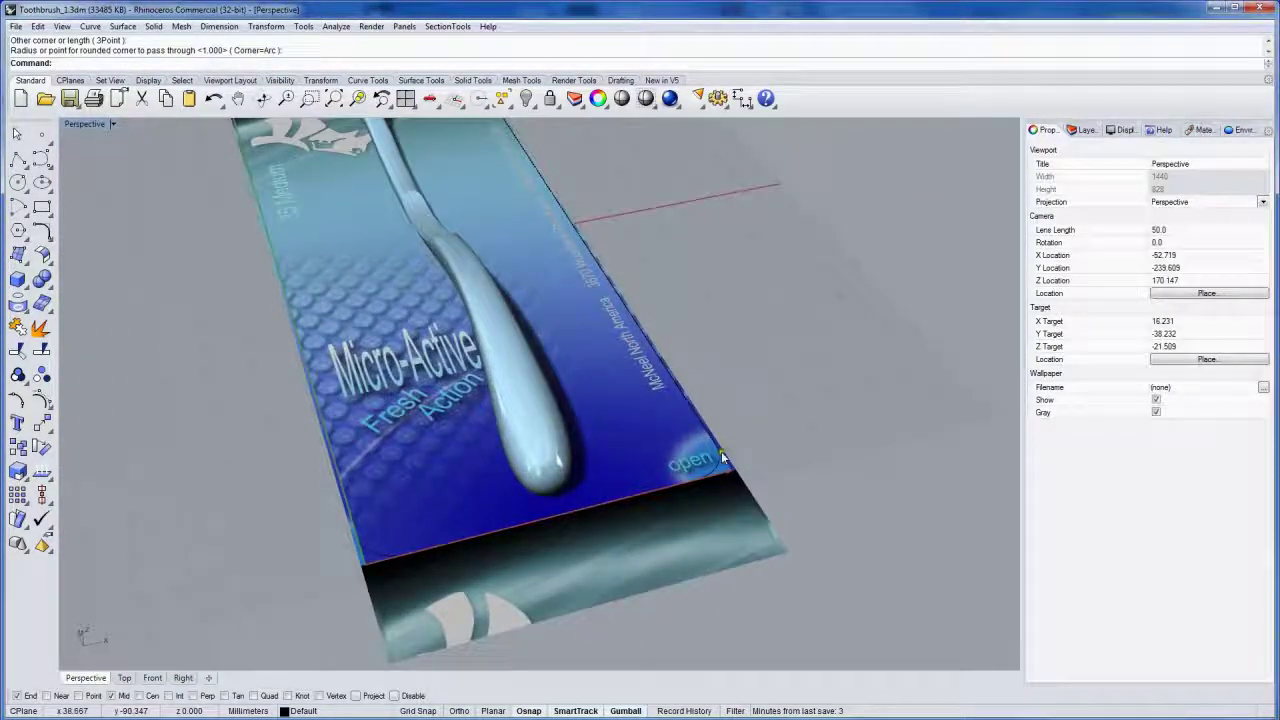
click(726, 469)
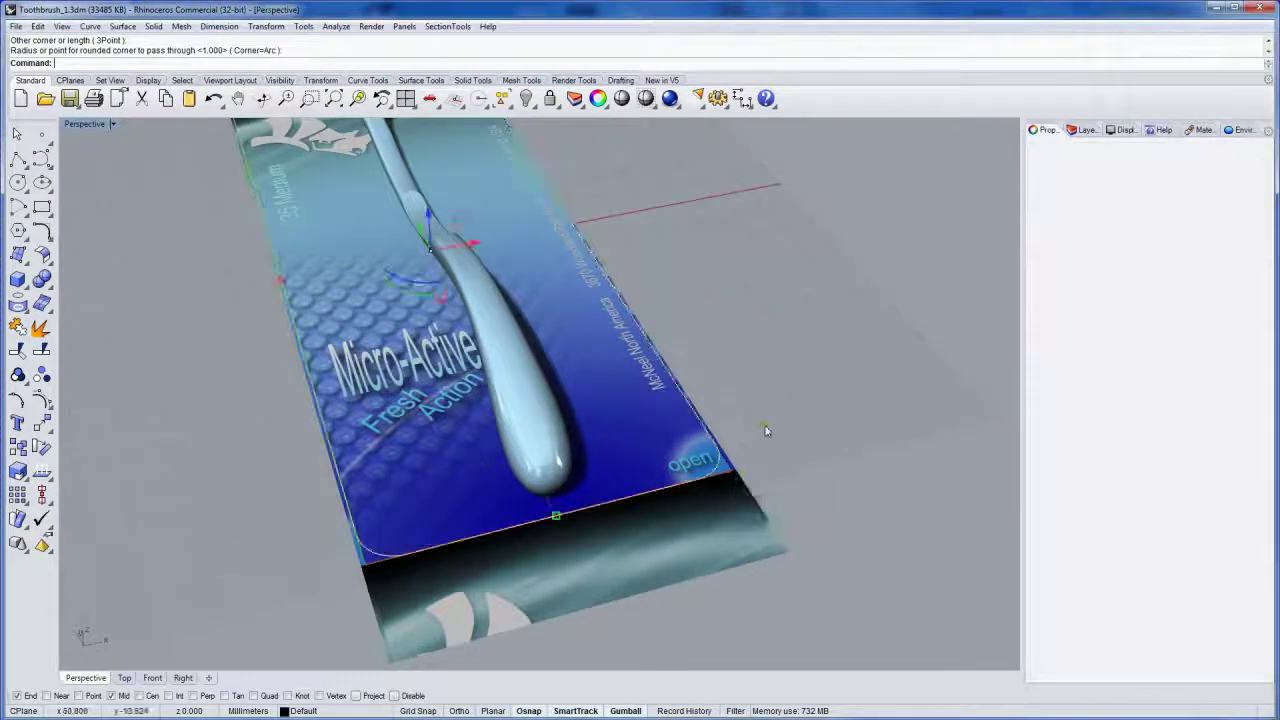
click(17, 350)
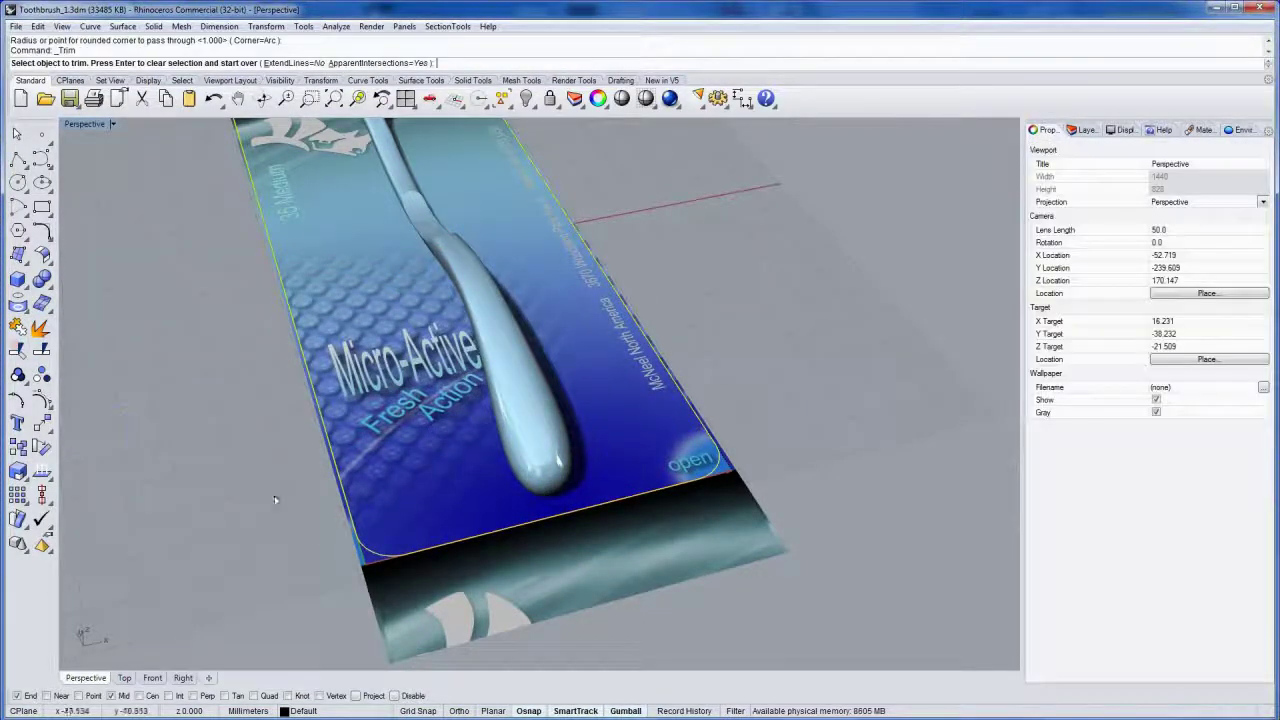
click(427, 598)
scroll(314, 520, down, 7)
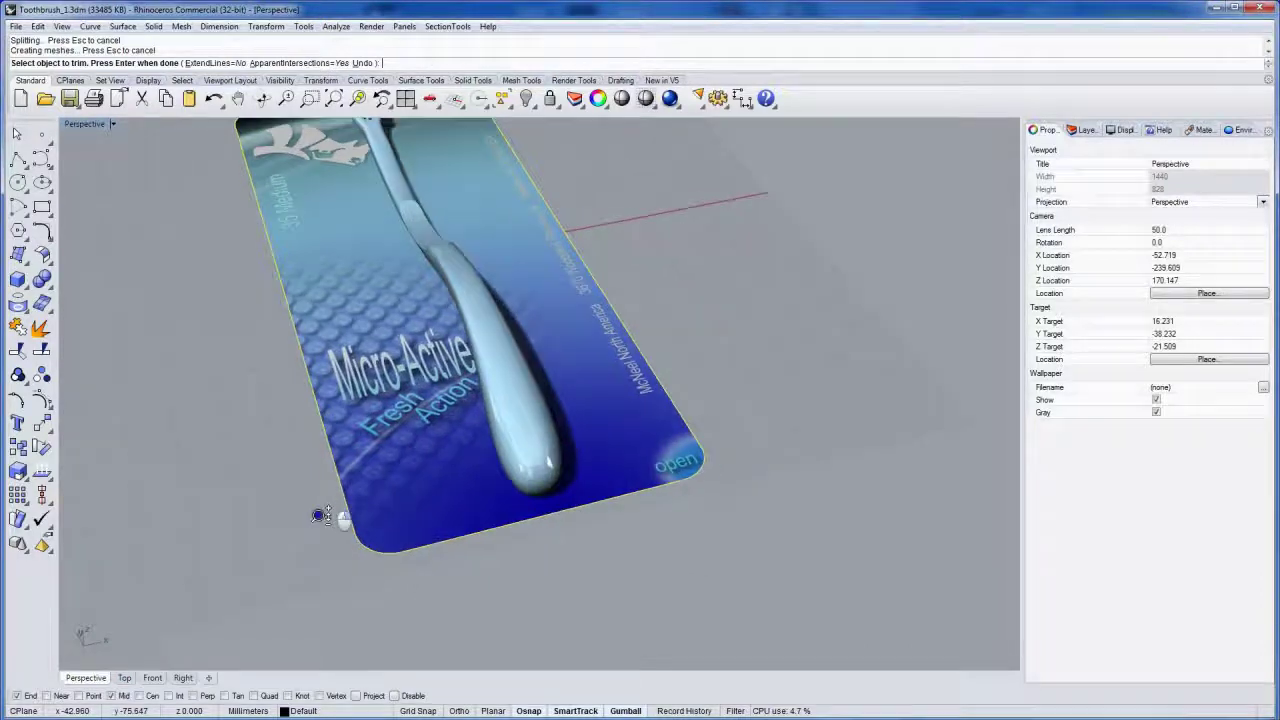
shift+right_drag(289, 447, 300, 474)
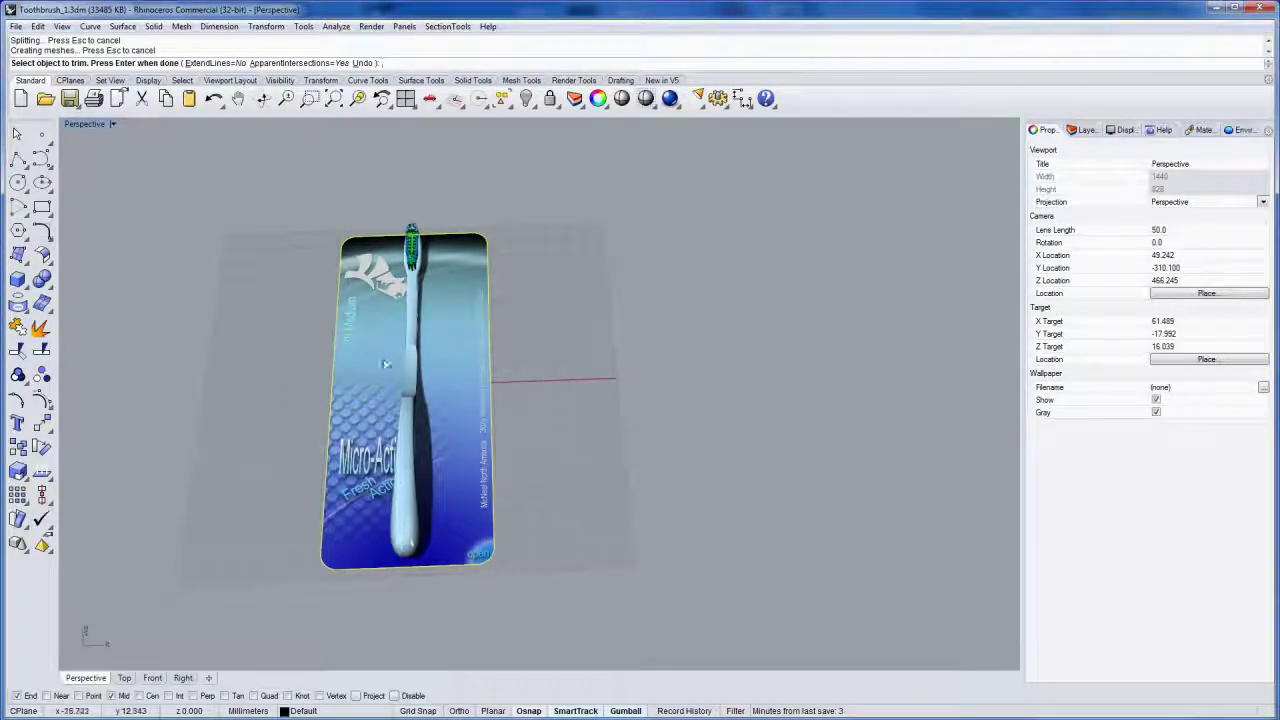
right_drag(382, 378, 569, 387)
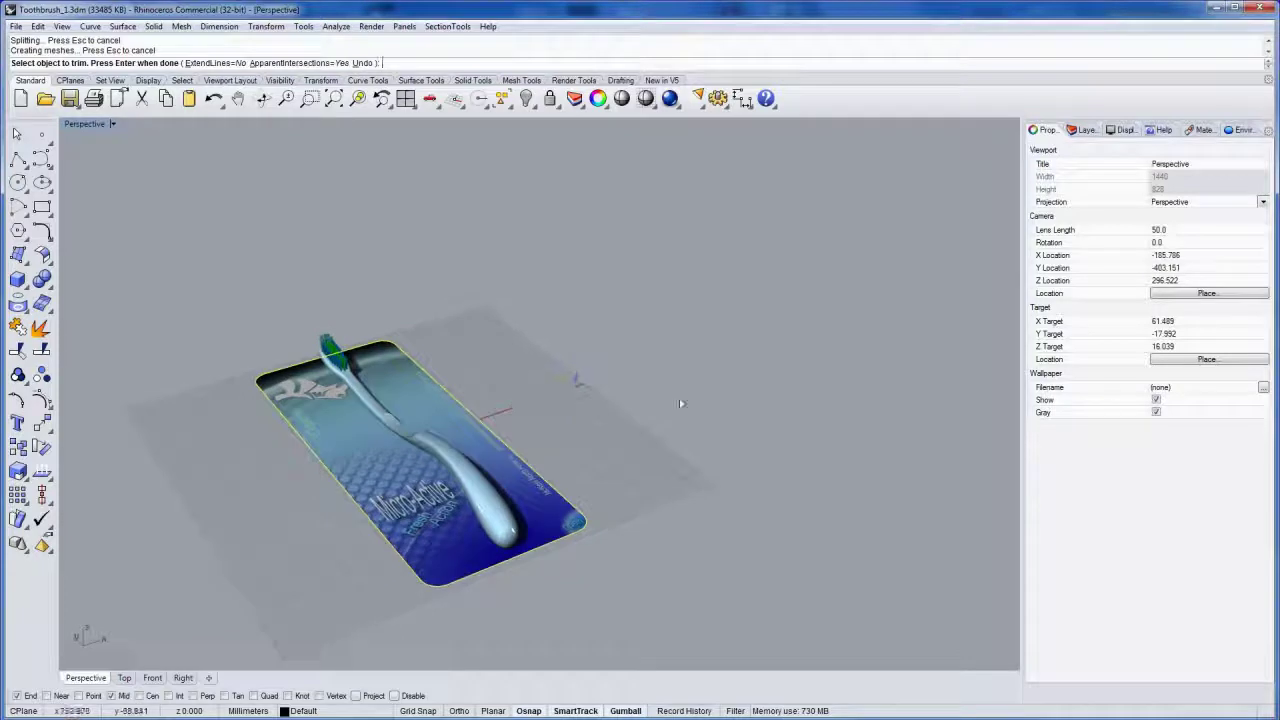
- Try trimming the card surface inside the rounded rectangle and undo that trim
click(520, 517)
click(560, 557)
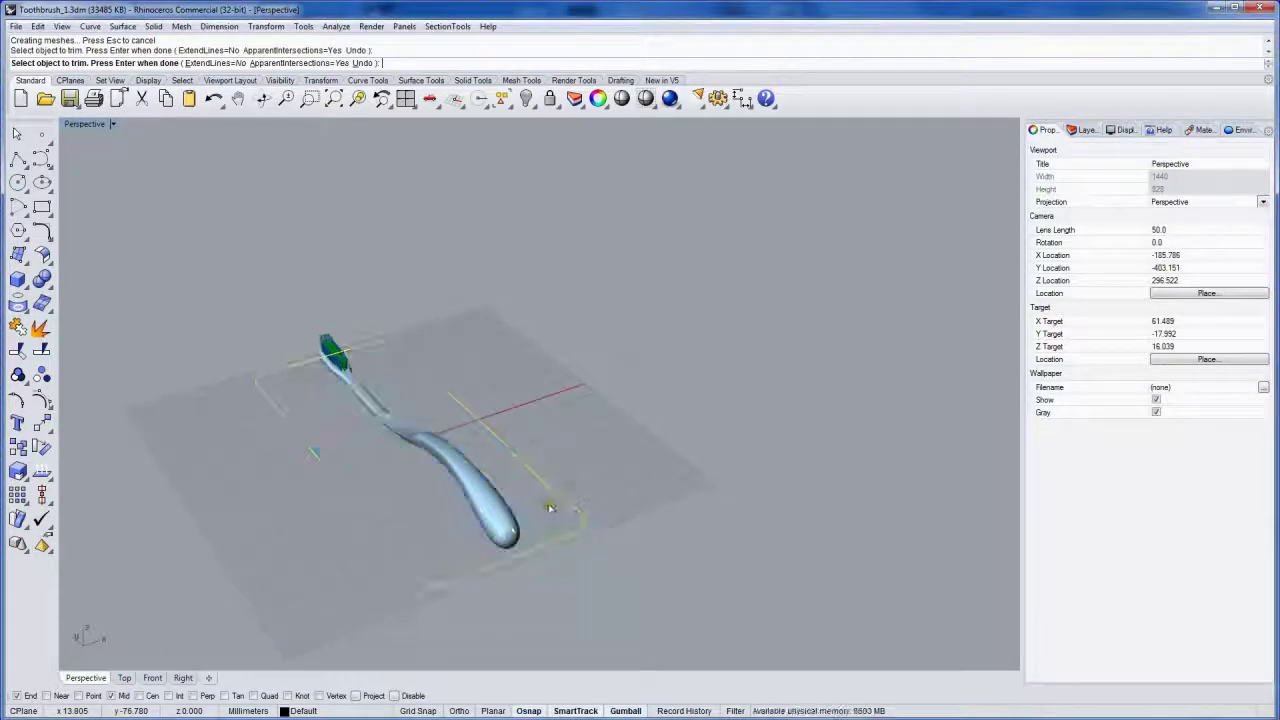
key(ctrl+z)
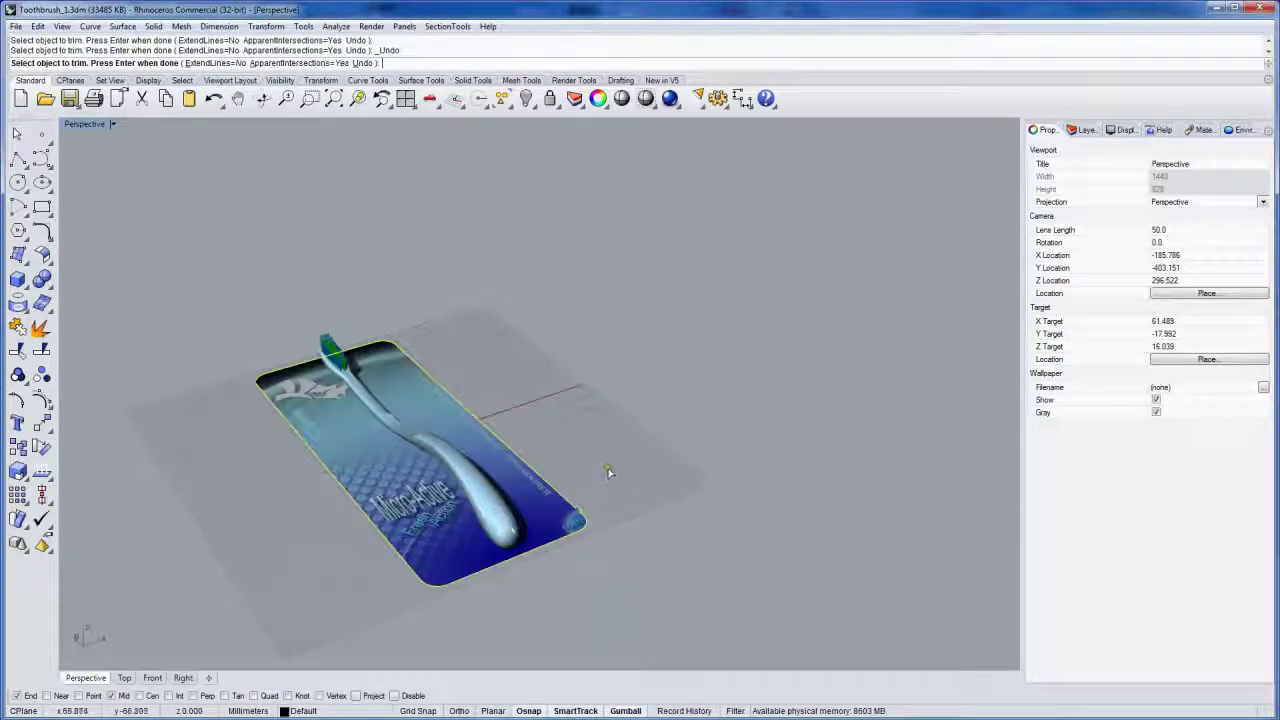
- Finish trimming and turn off the mapping widget of the rounded card
right_click(605, 464)
click(541, 513)
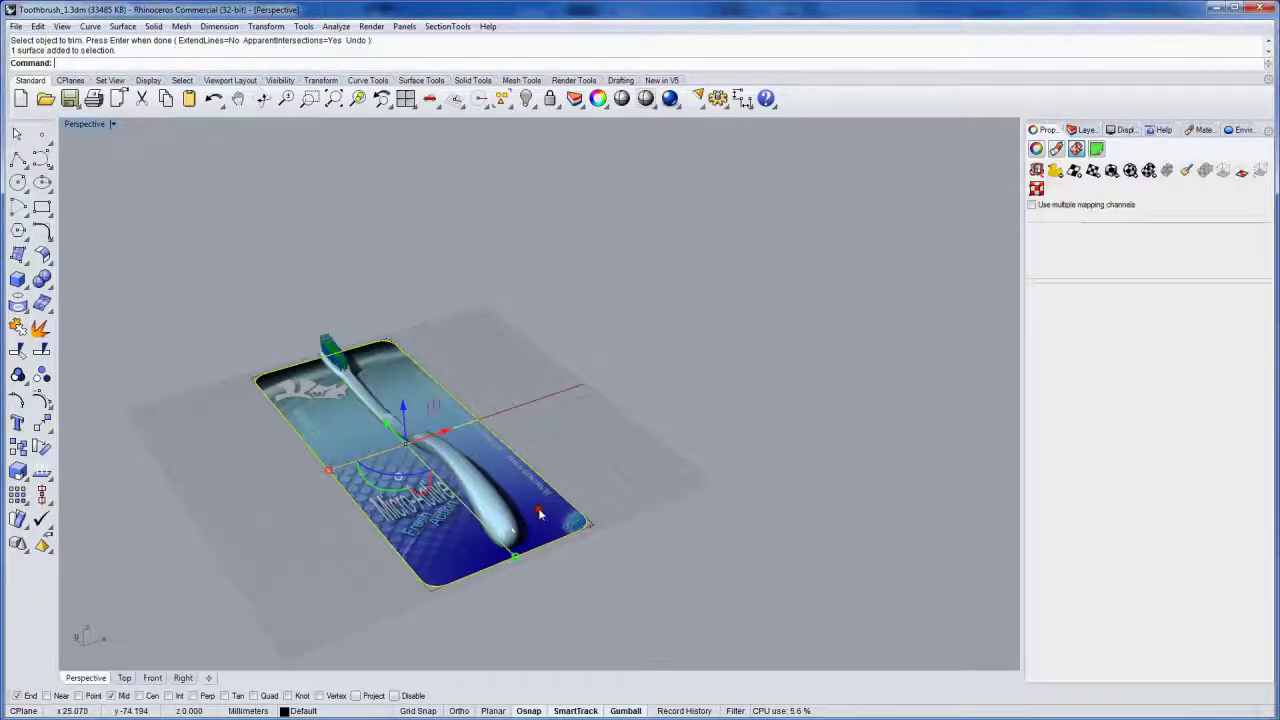
click(1230, 171)
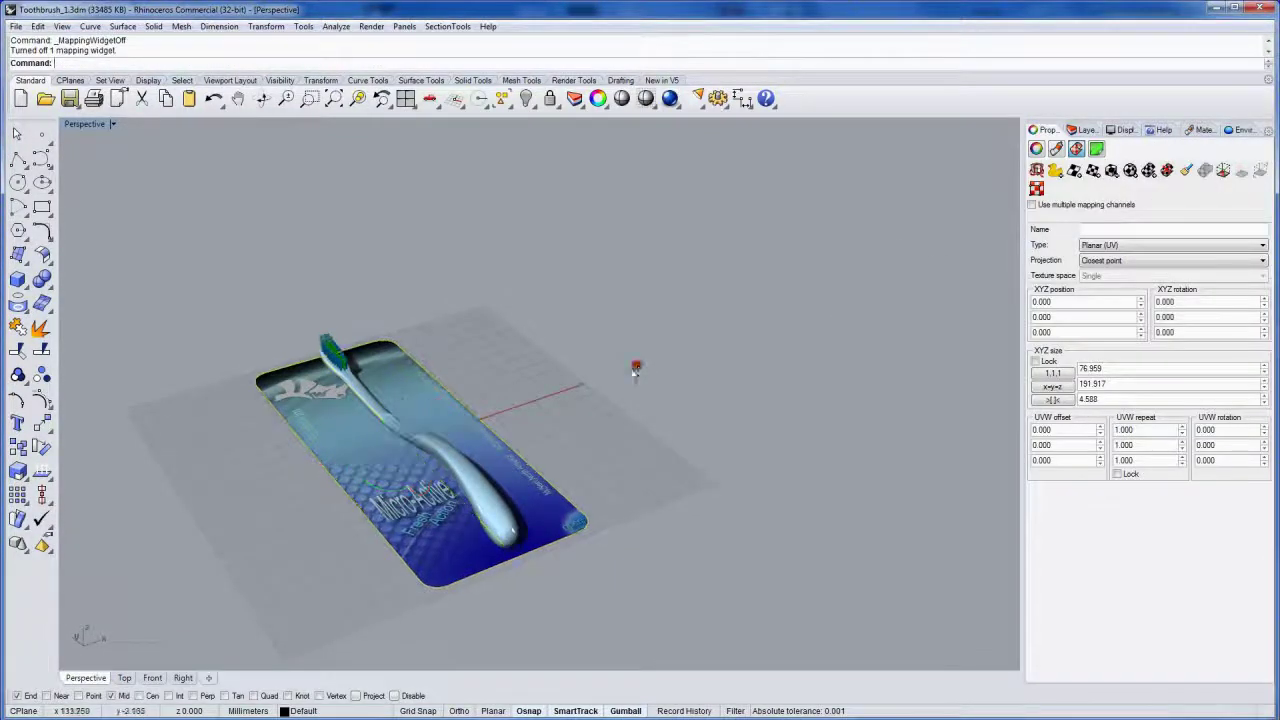
click(631, 266)
- Enlarge the rounded card slightly beyond its trimming curve with the gumball, and delete the rounded rectangle curve
click(540, 477)
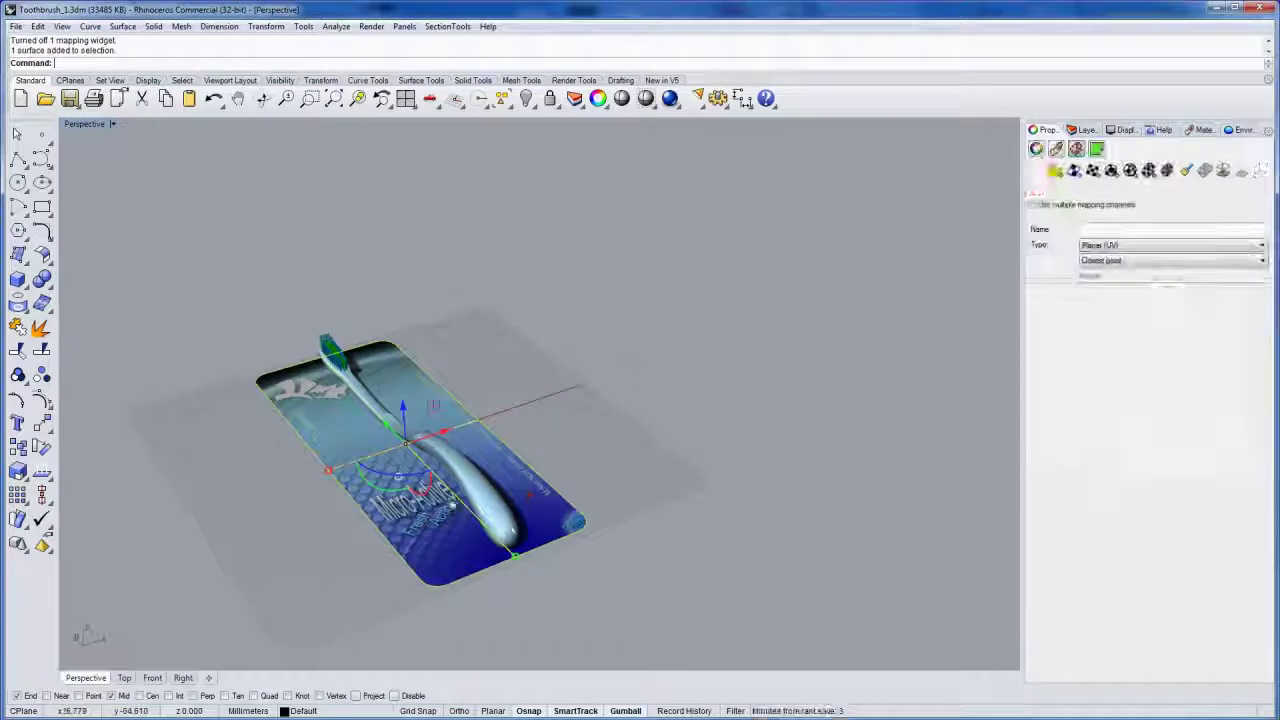
mouse_move(326, 473)
mouse_down()
mouse_move(311, 505)
mouse_move(273, 531)
mouse_move(319, 468)
mouse_up()
click(312, 449)
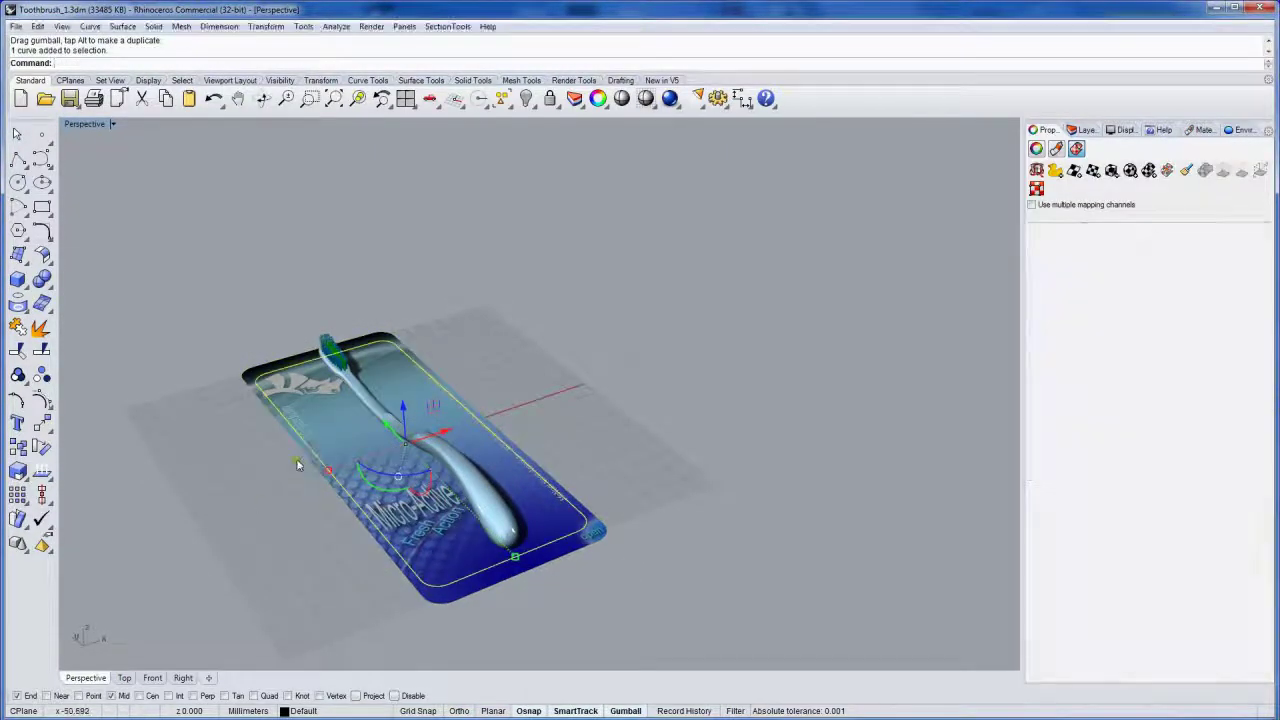
key(Delete)
right_drag(263, 509, 537, 410)
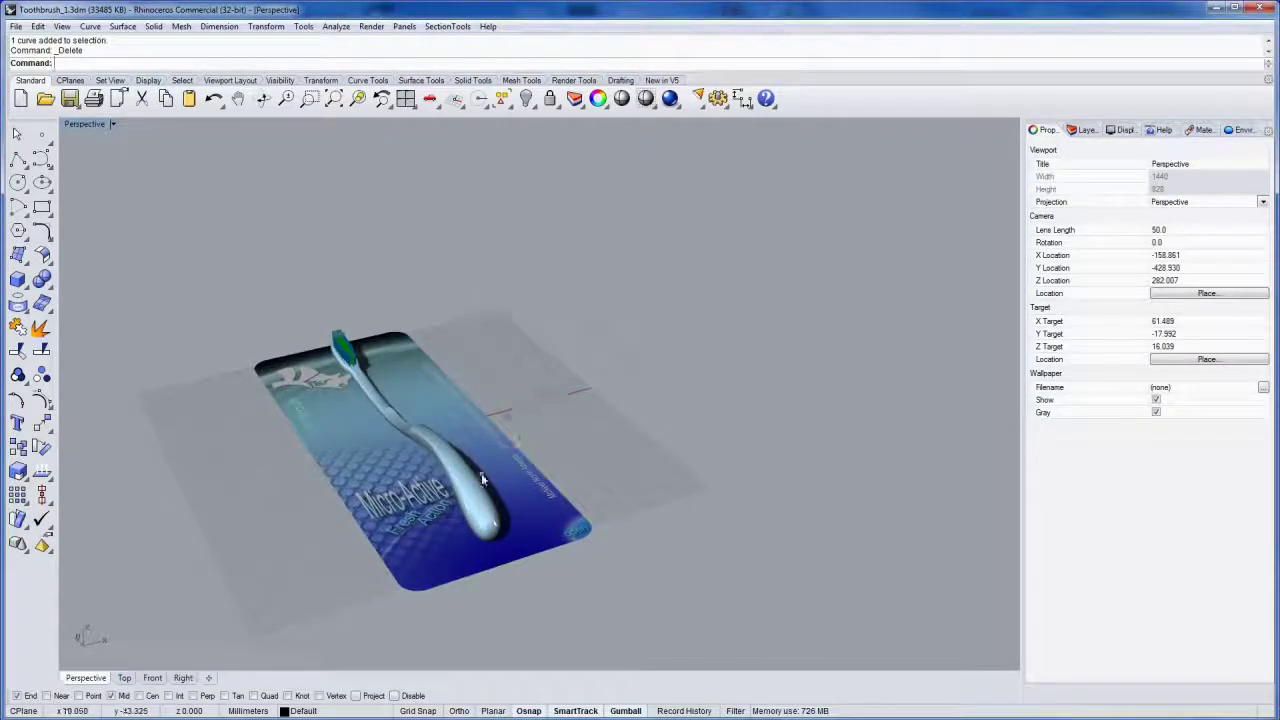
scroll(482, 480, up, 5)
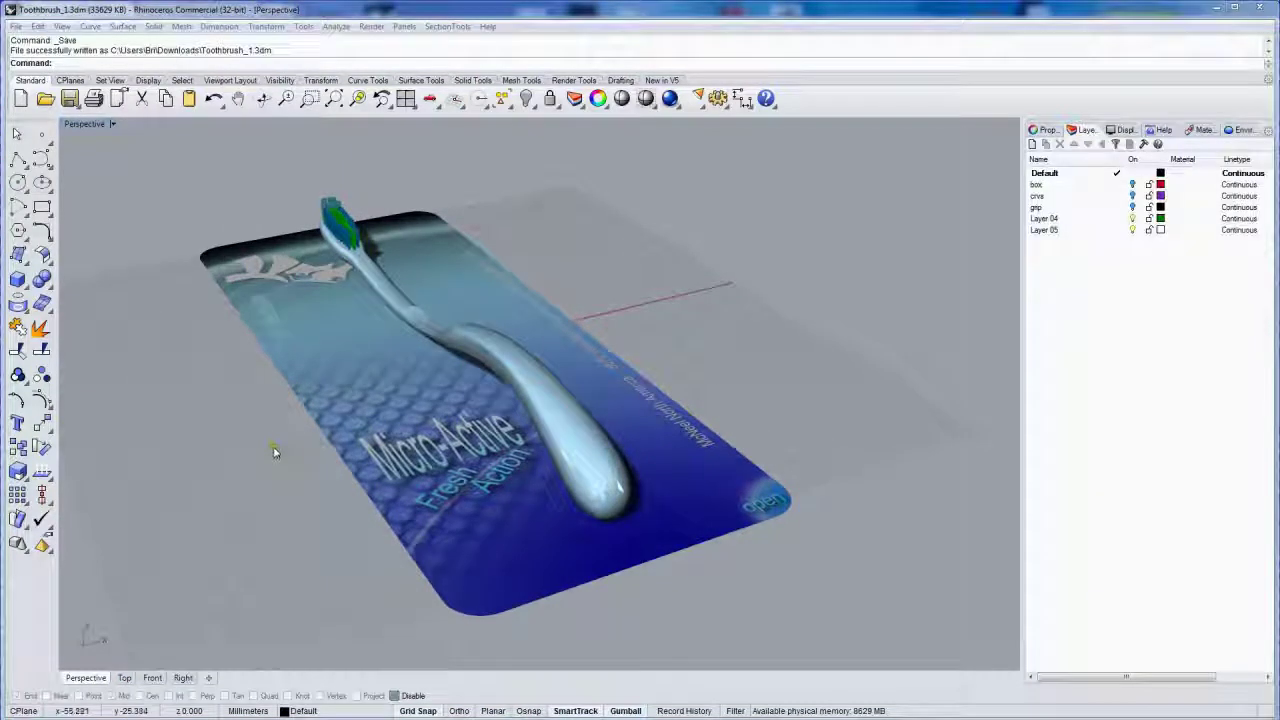
- Turn on the grip layer and extract the render mesh from the toothbrush's grip polysurface
click(1133, 207)
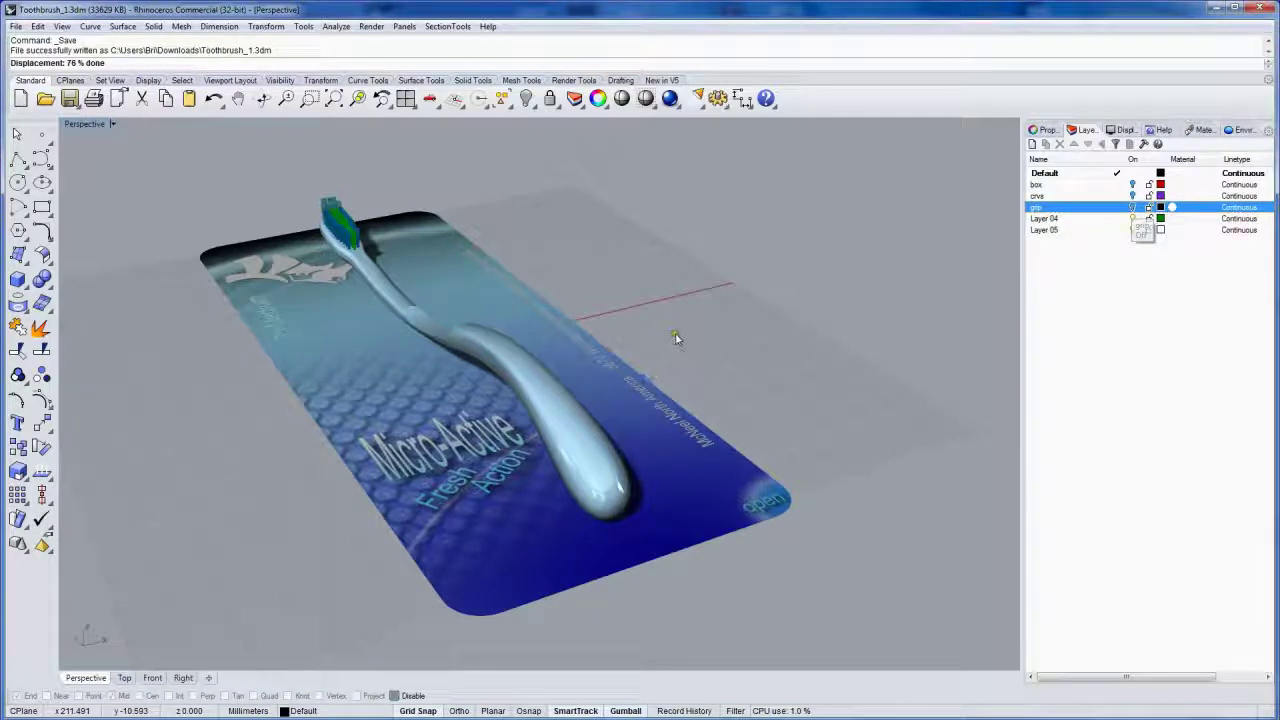
click(441, 330)
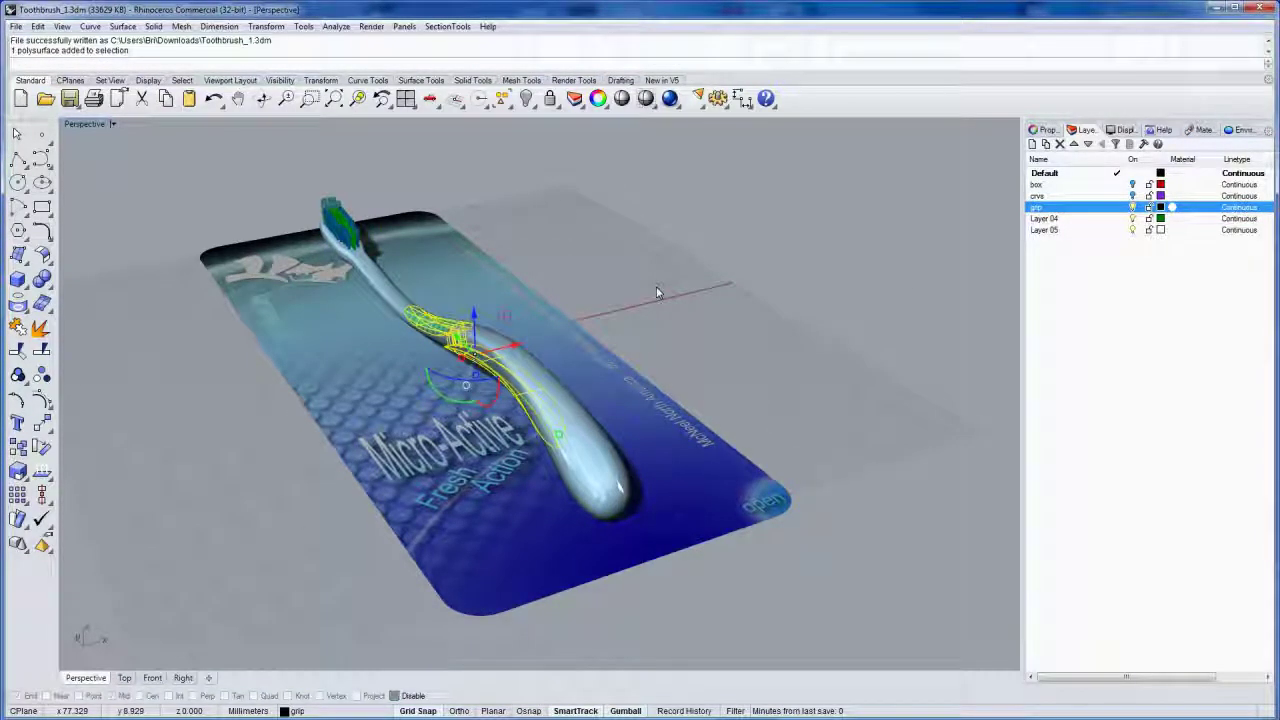
text(ExtractRenderMesh)
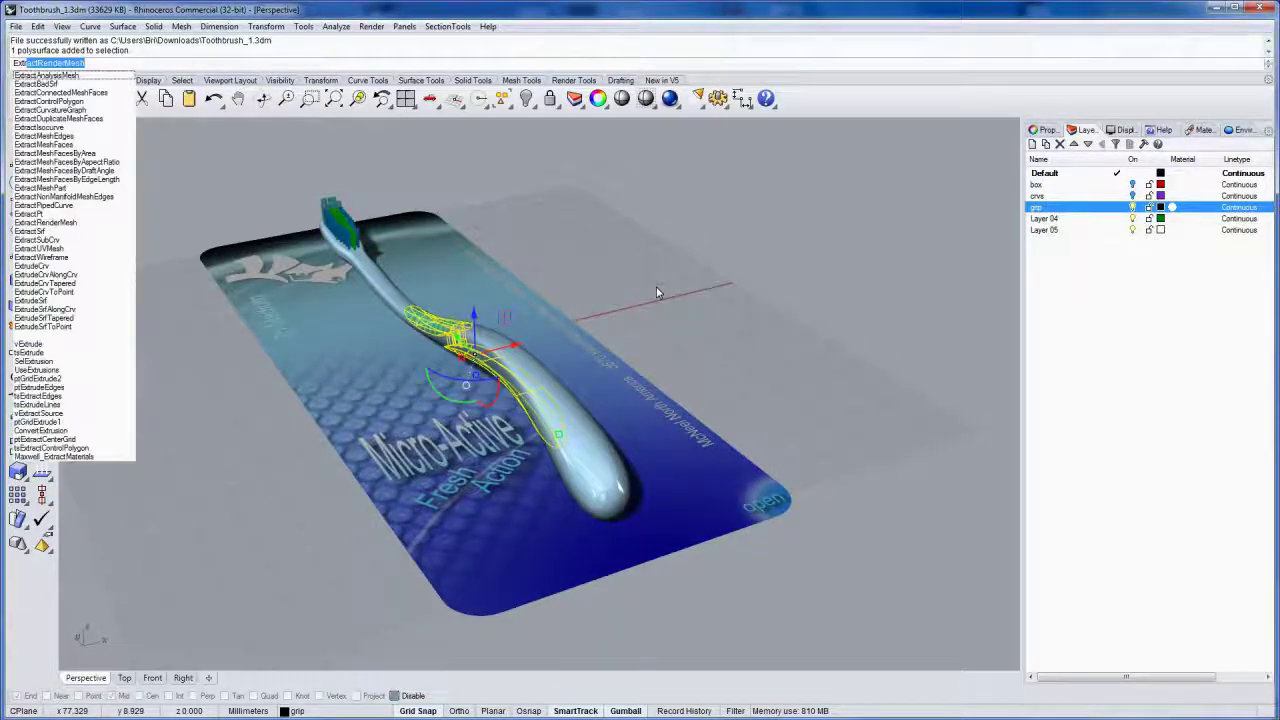
key(Return)
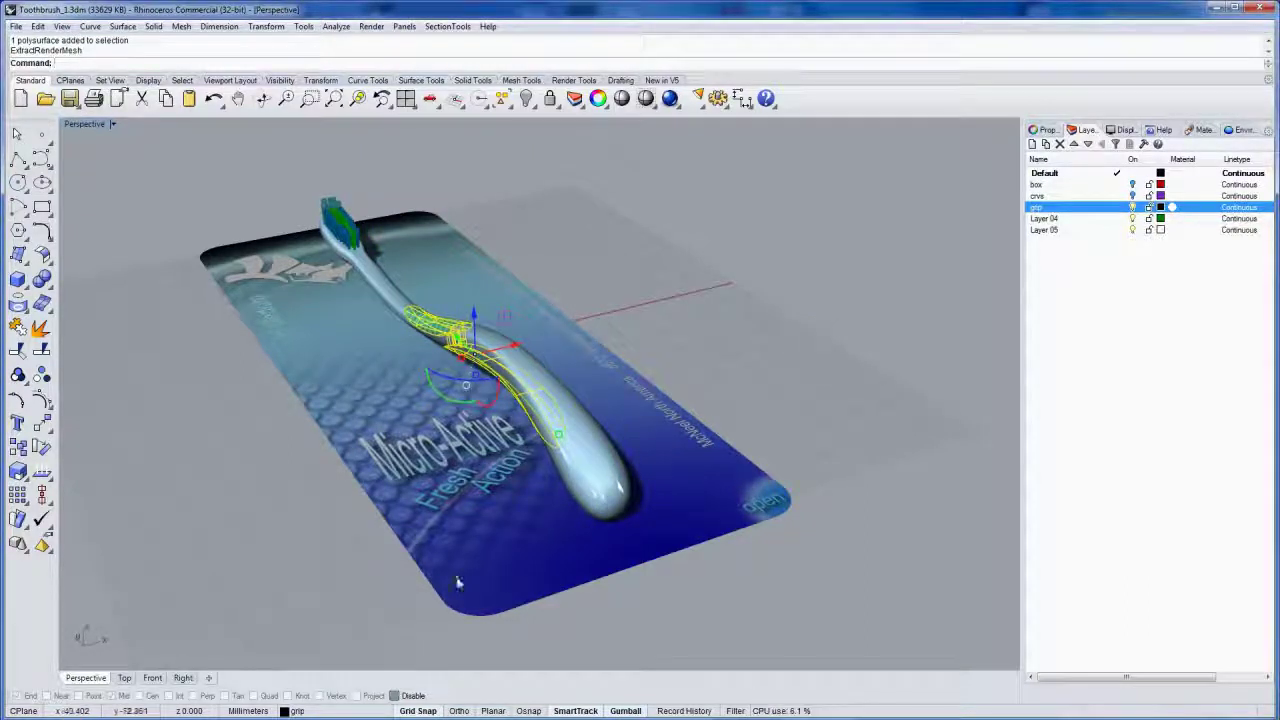
- Move the original grip polysurface to Layer 04 and rename that layer "polysrf grip"
click(329, 711)
click(322, 688)
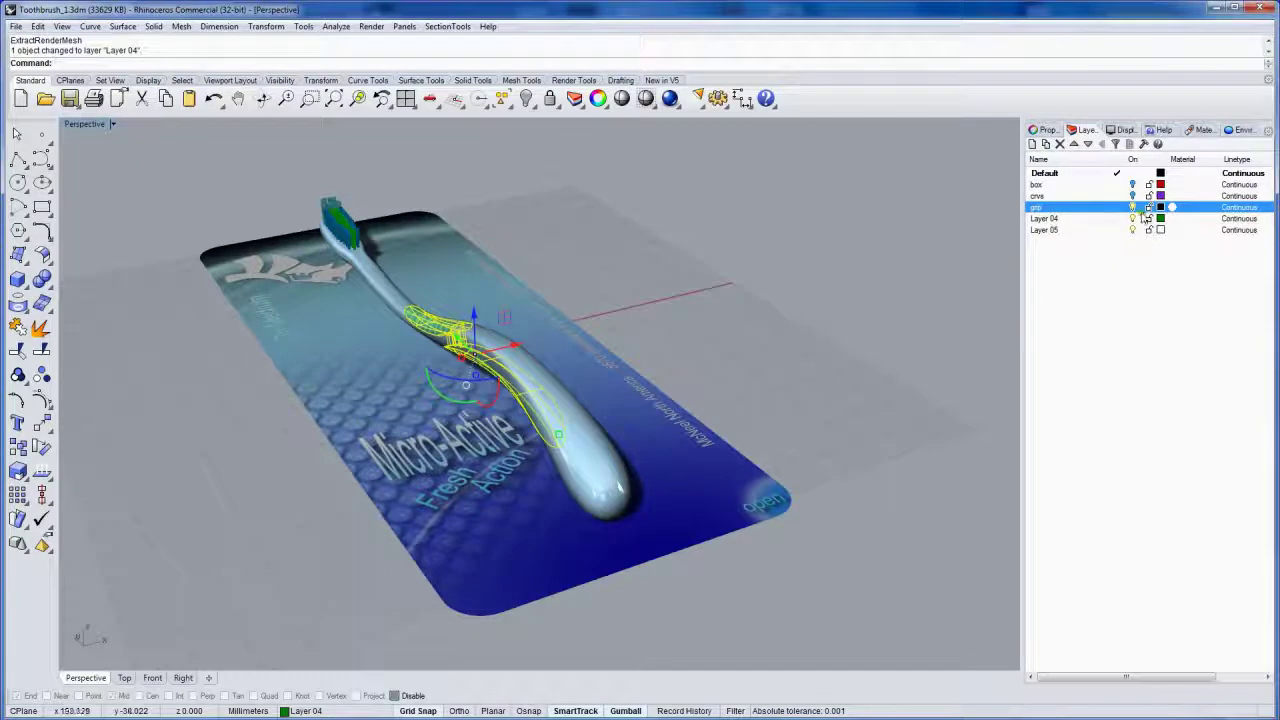
double_click(1066, 220)
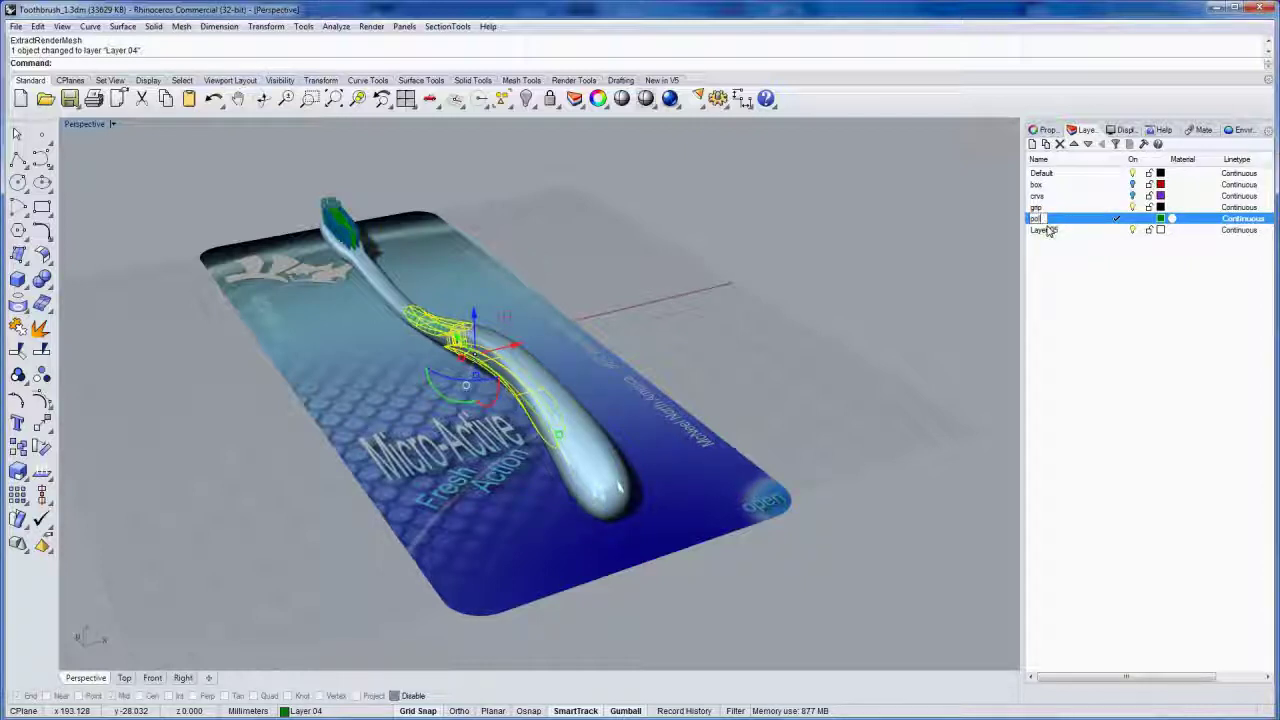
text(polysrf grip)
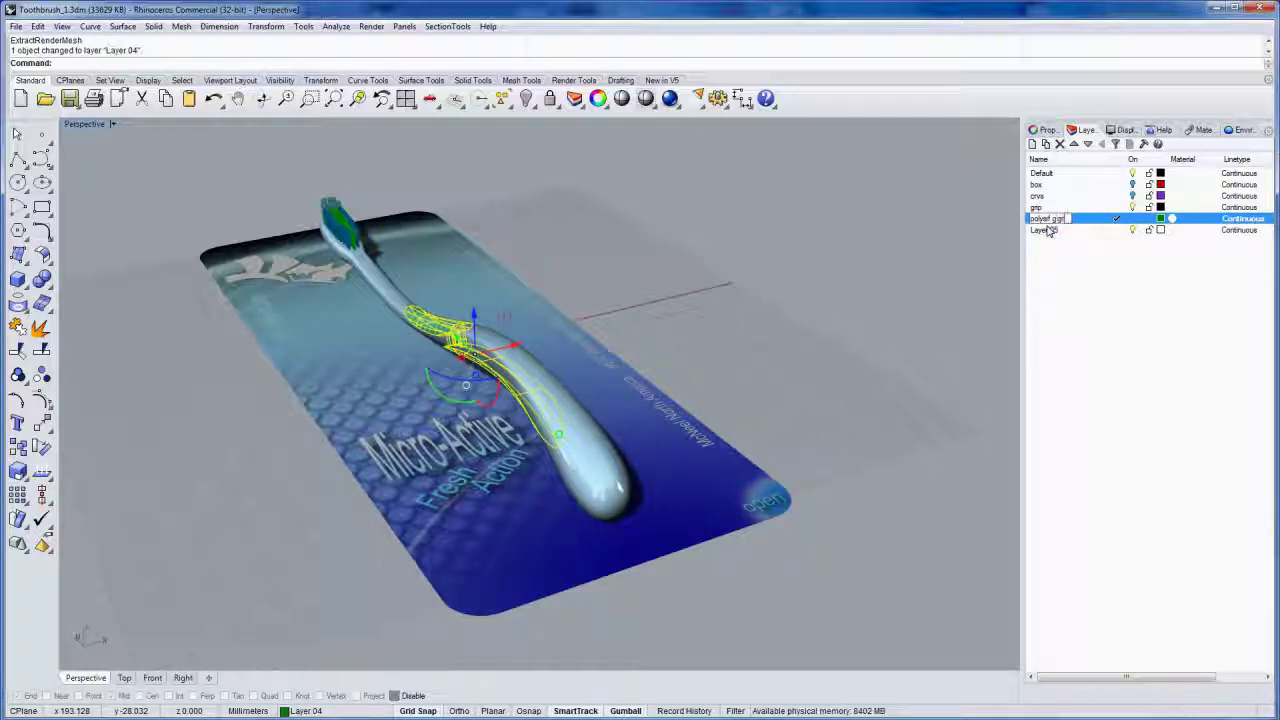
key(Return)
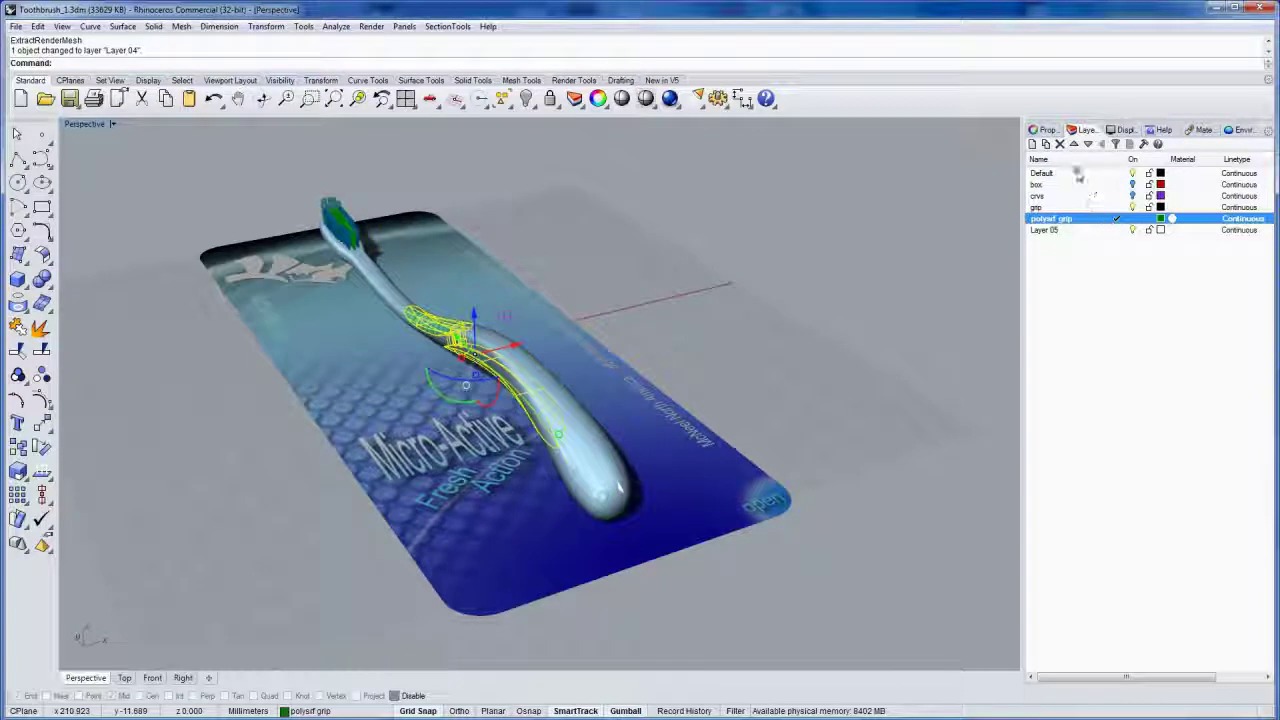
- Make Default the current layer and turn off the polysrf grip layer
double_click(1078, 176)
click(1133, 219)
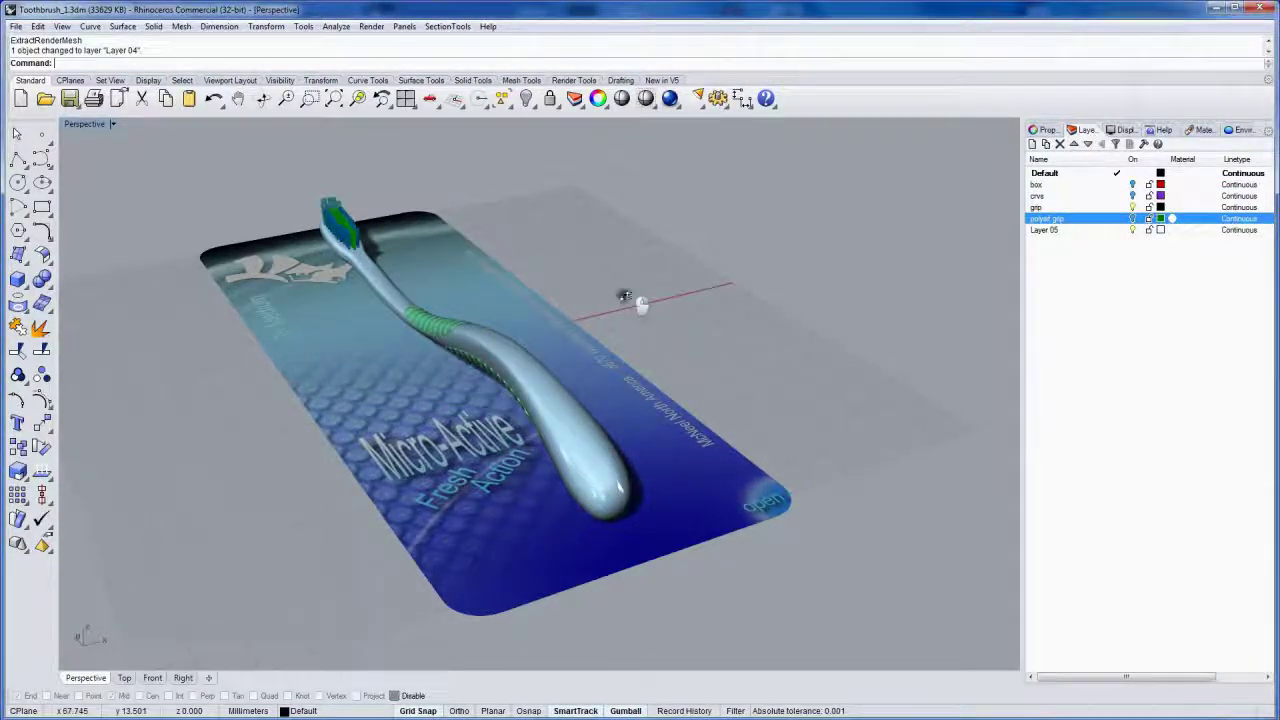
- Examine the extracted grip mesh up close to judge its polygon density
right_drag(624, 296, 683, 309)
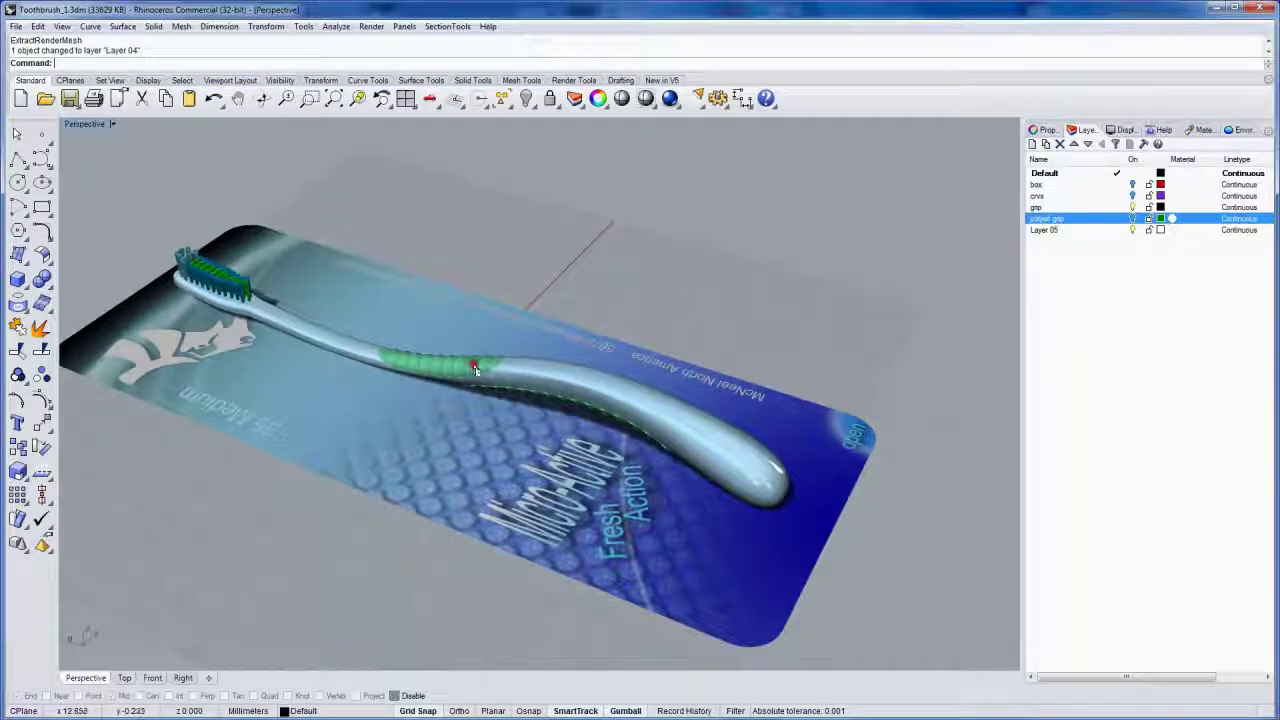
click(475, 370)
scroll(480, 400, up, 3)
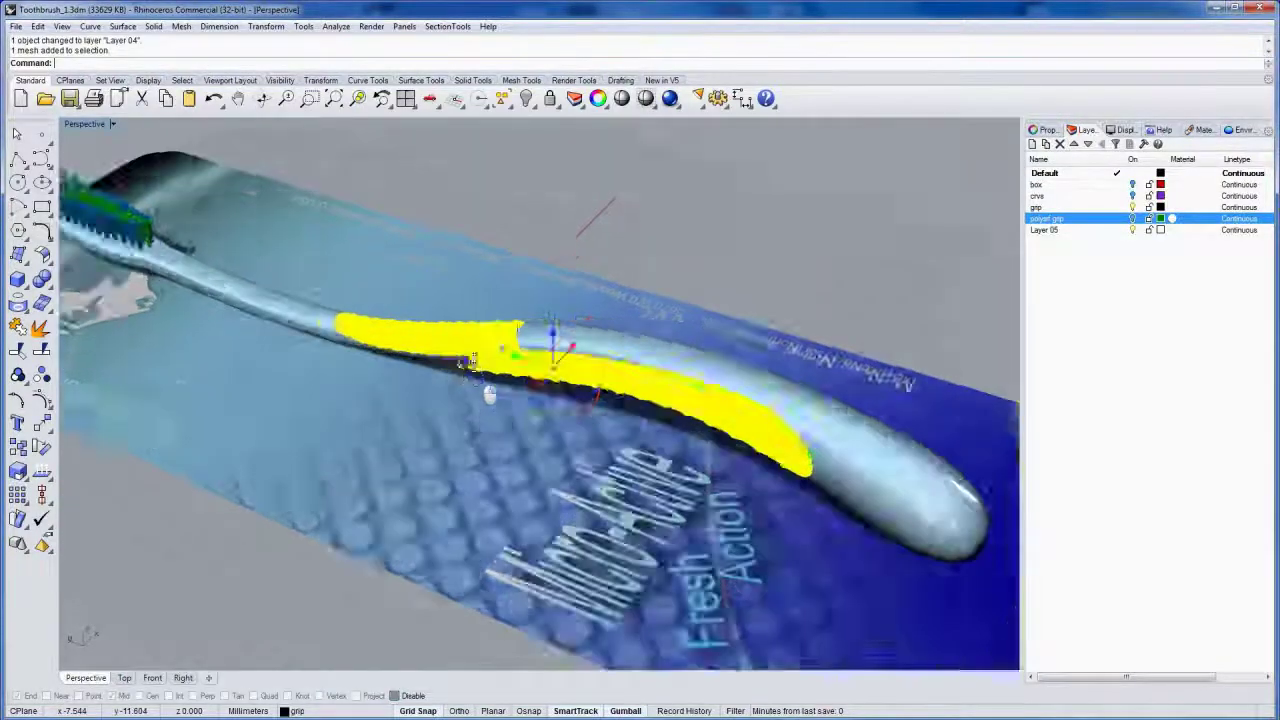
scroll(465, 363, up, 6)
right_drag(460, 291, 479, 461)
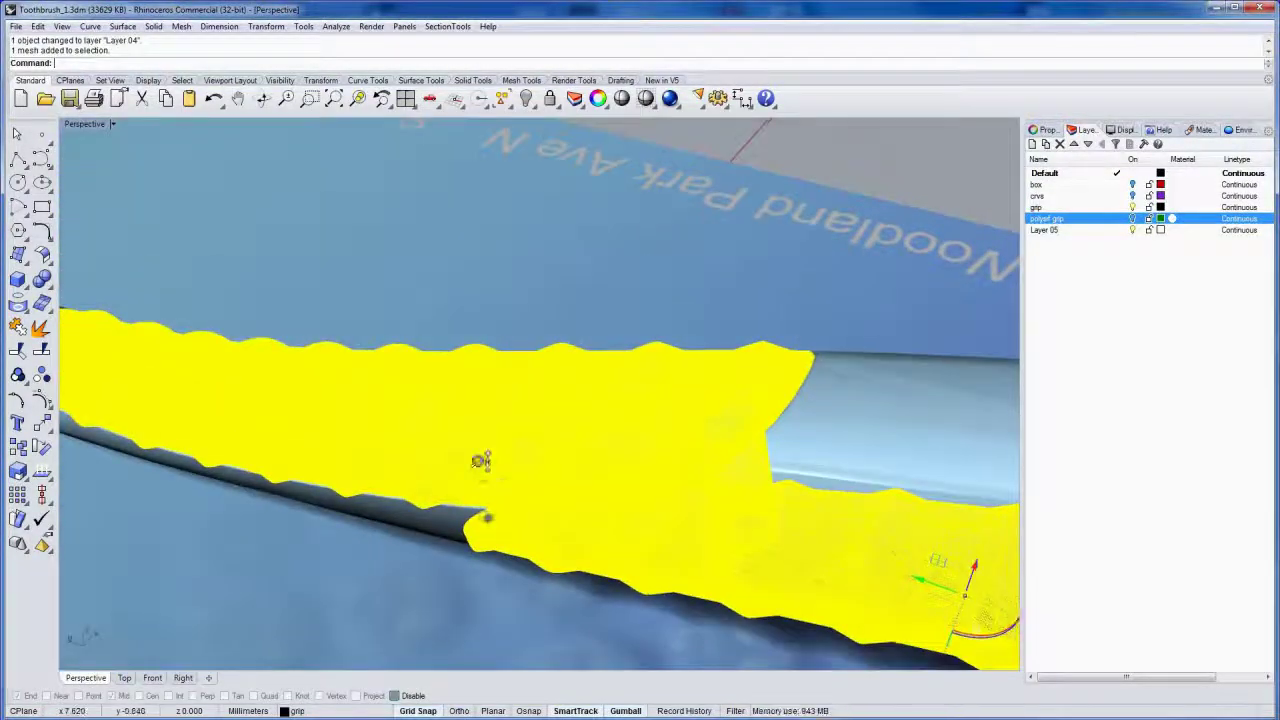
scroll(481, 455, up, 10)
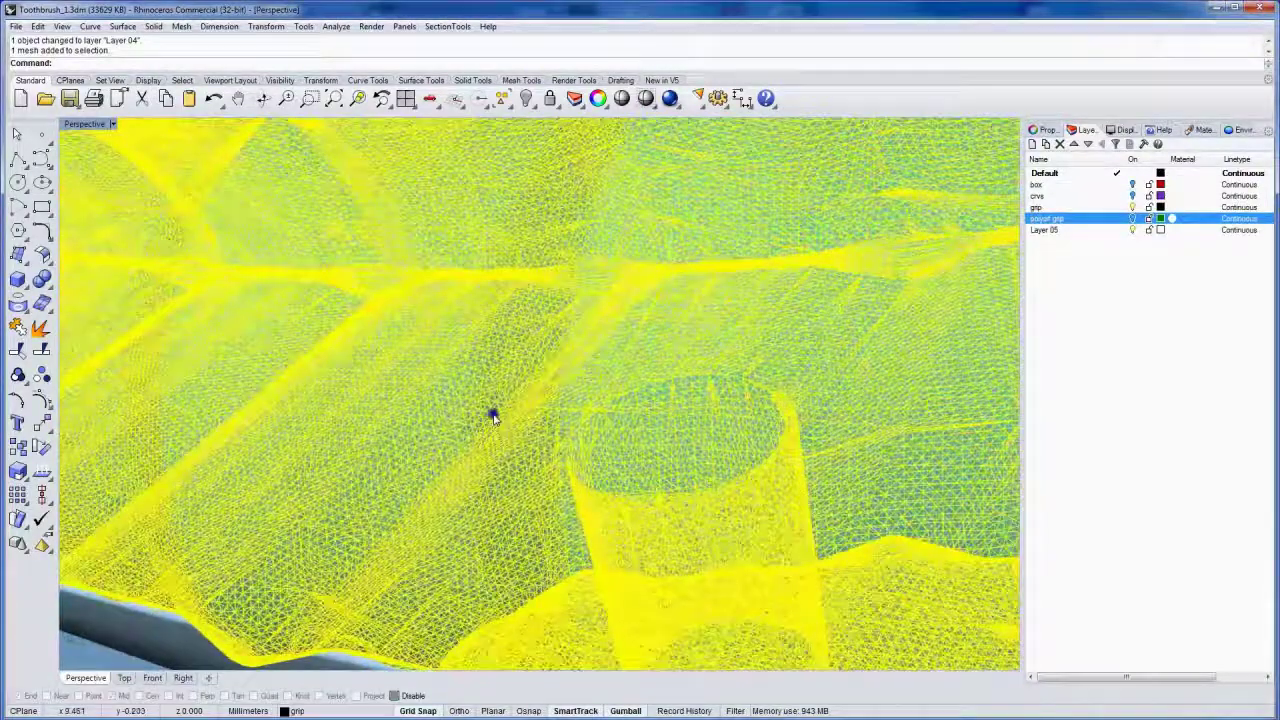
scroll(493, 418, down, 10)
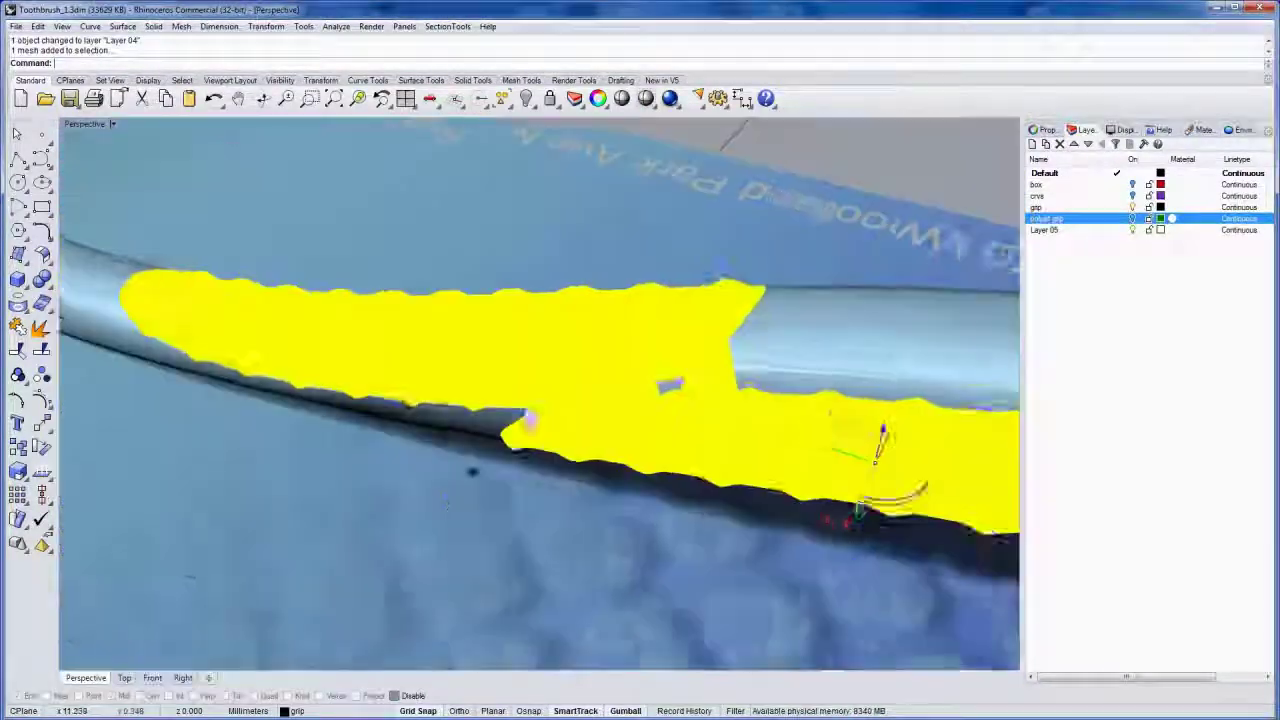
ctrl+right_drag(473, 471, 448, 549)
click(649, 236)
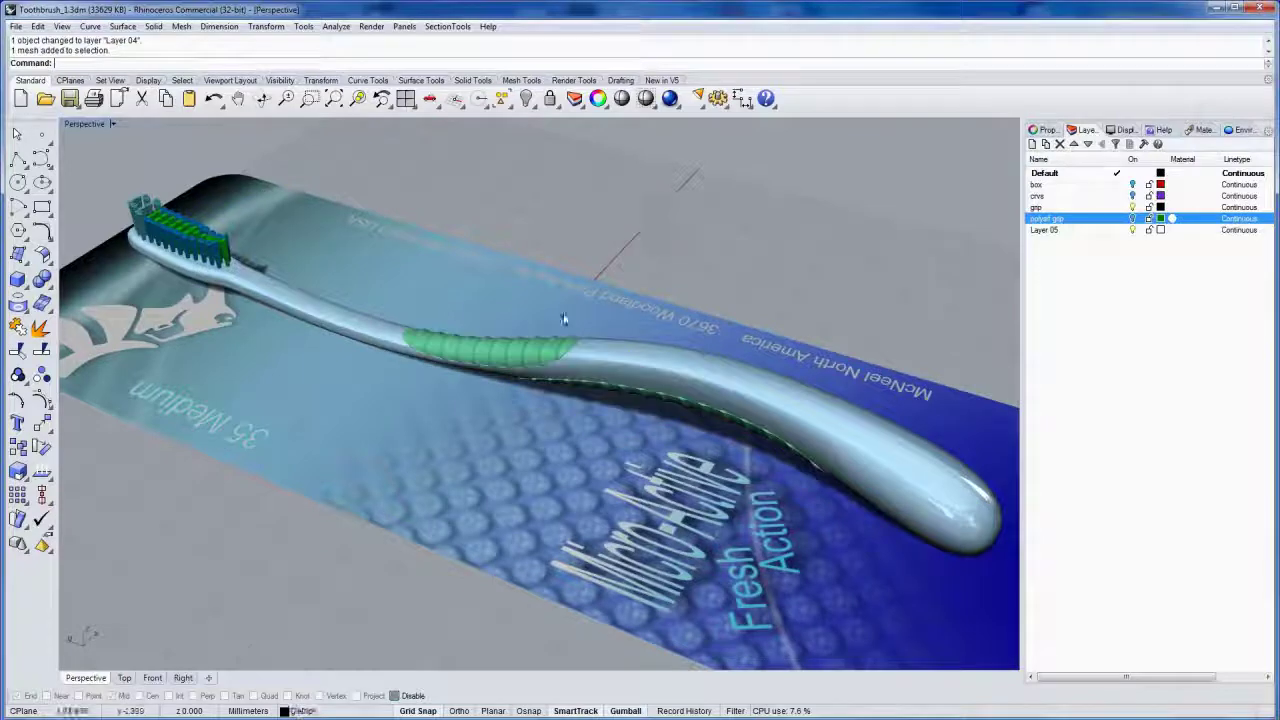
- Group all toothbrush parts, the bristles, head, grip and handle, without the backing card, and check that they select as one object
scroll(545, 352, down, 4)
right_drag(543, 357, 522, 358)
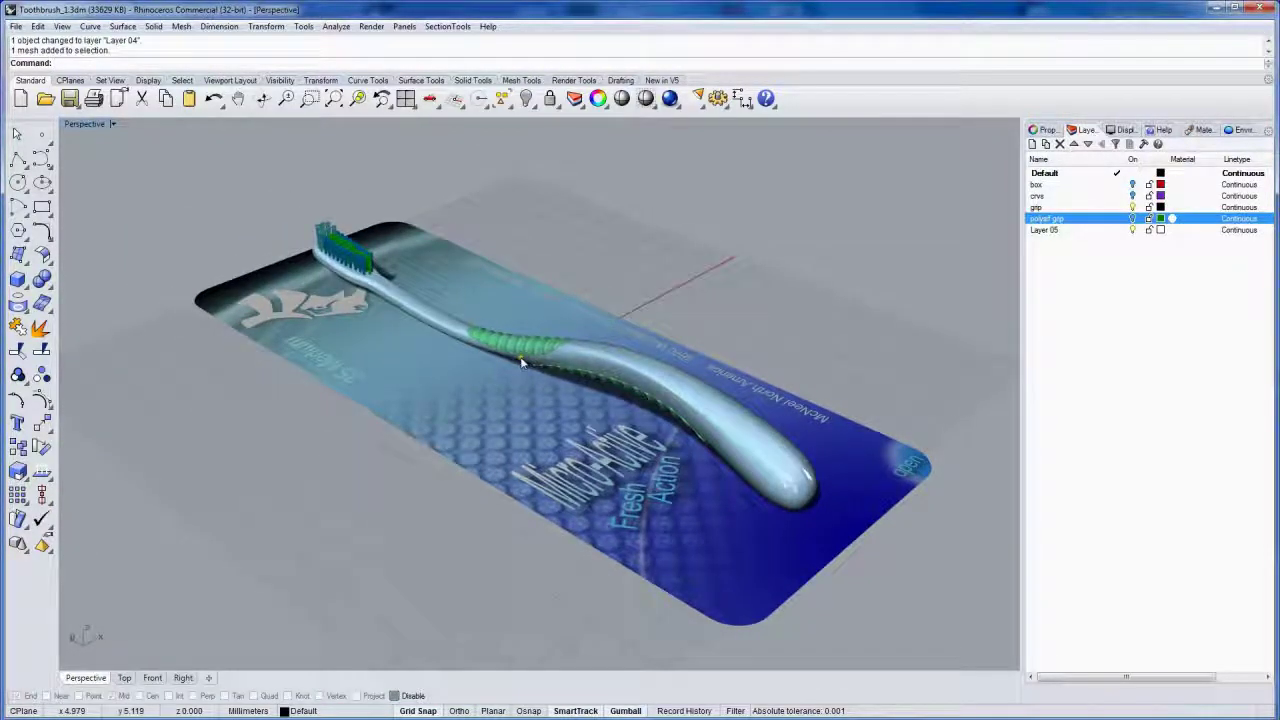
drag(277, 178, 853, 533)
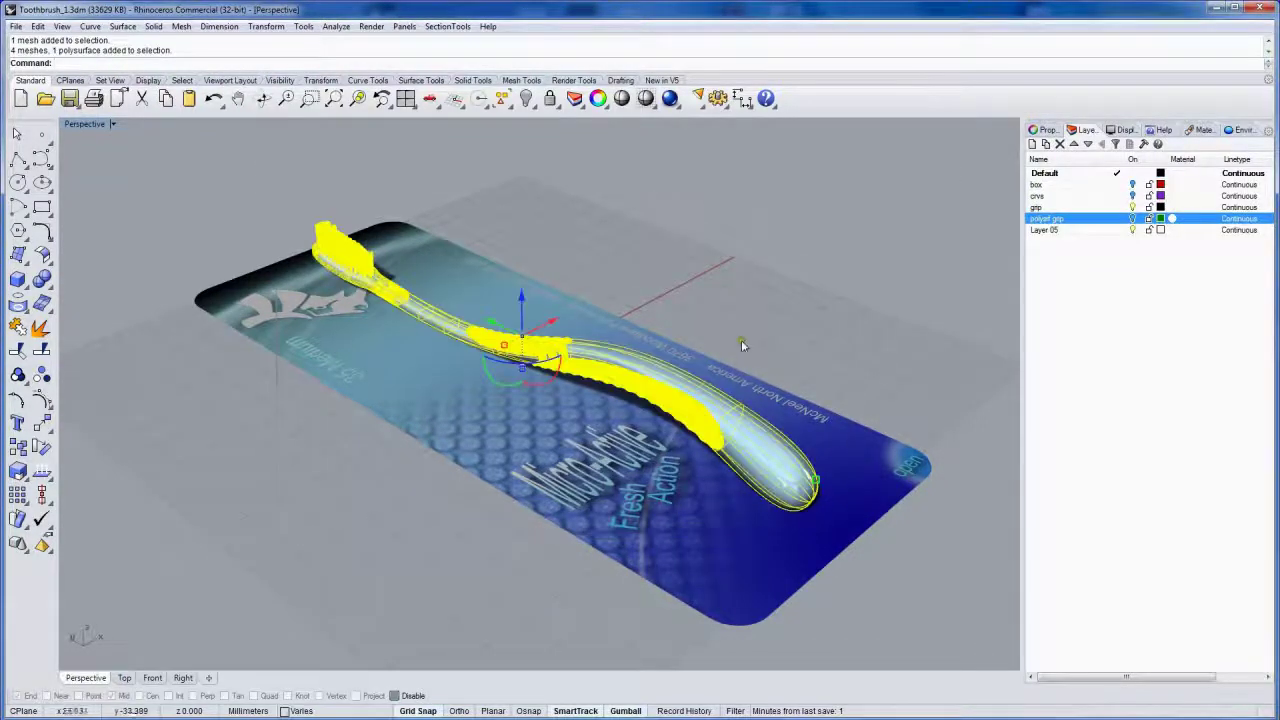
key(ctrl+g)
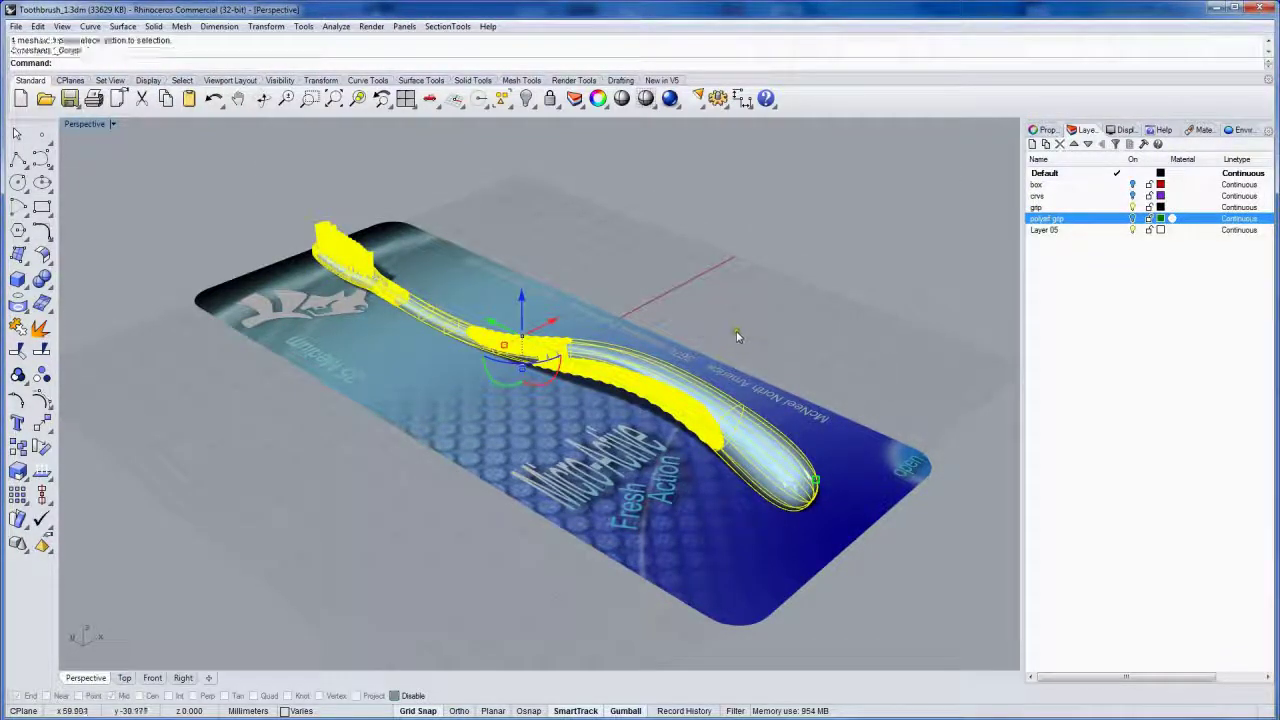
click(745, 316)
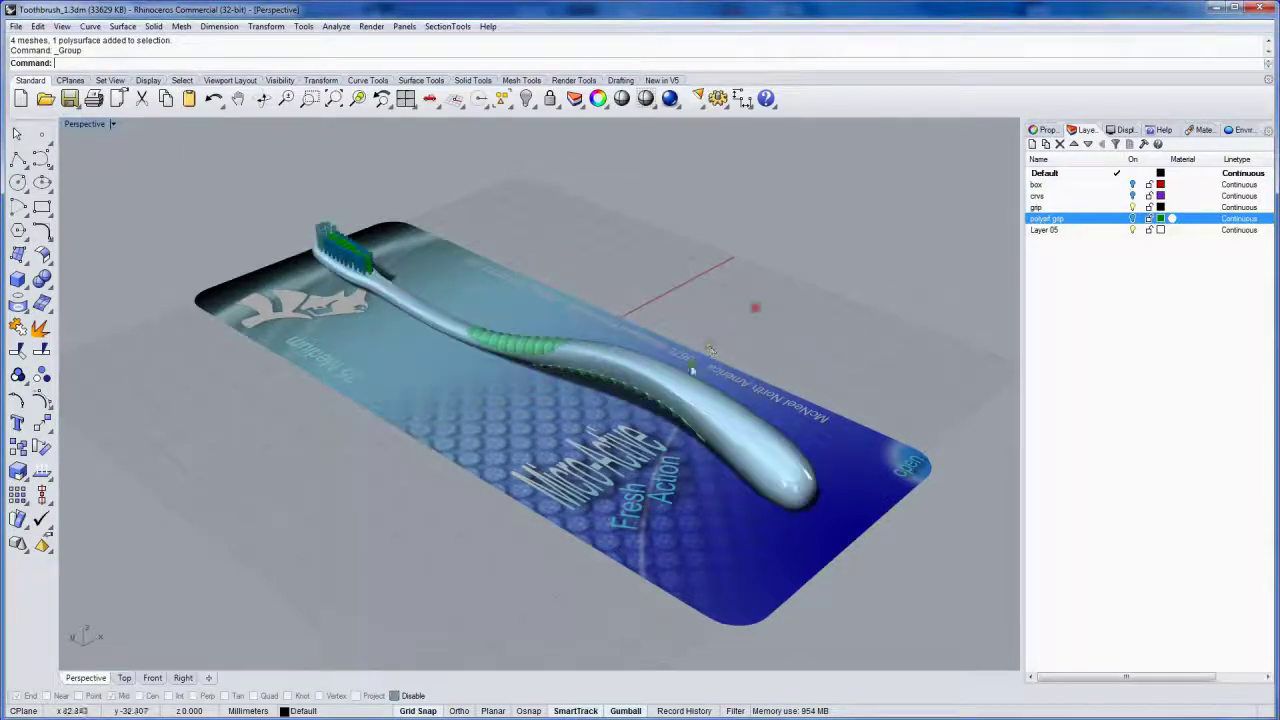
click(678, 388)
click(727, 428)
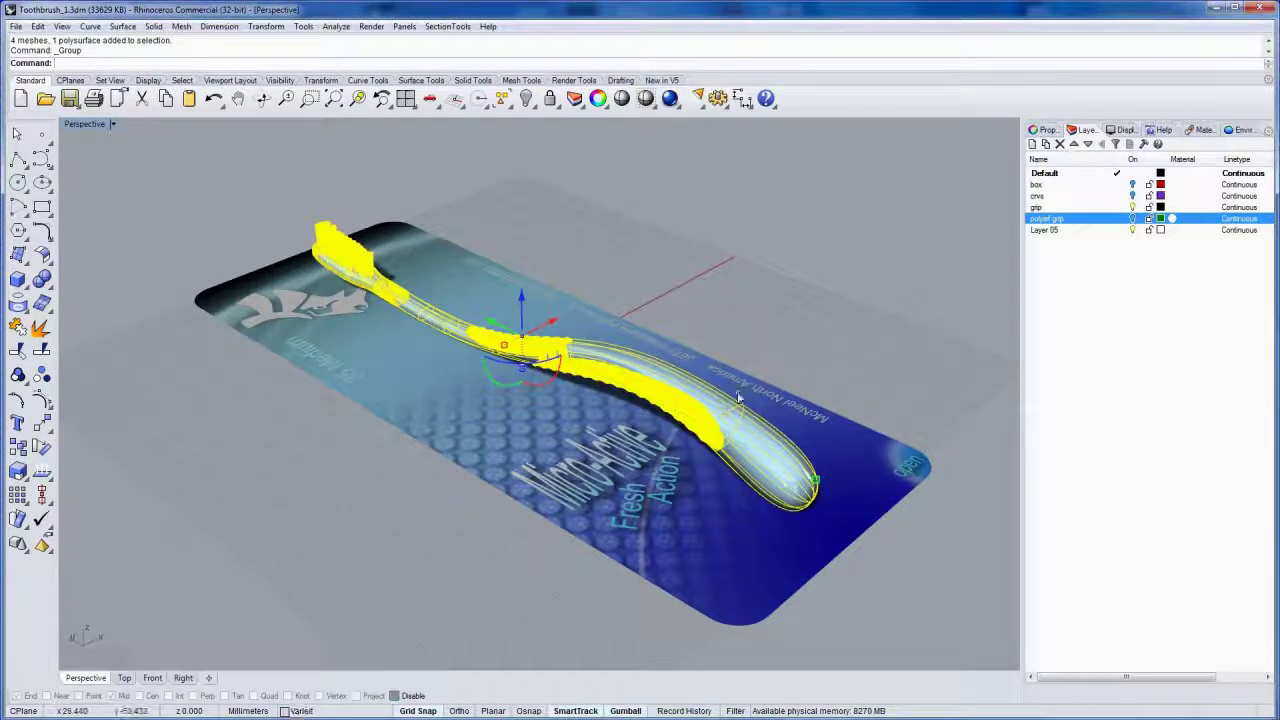
- Rotate the grouped toothbrush about its long axis with the gumball so it lies on its side with the bristles facing sideways
right_drag(918, 298, 512, 370)
drag(512, 370, 677, 349)
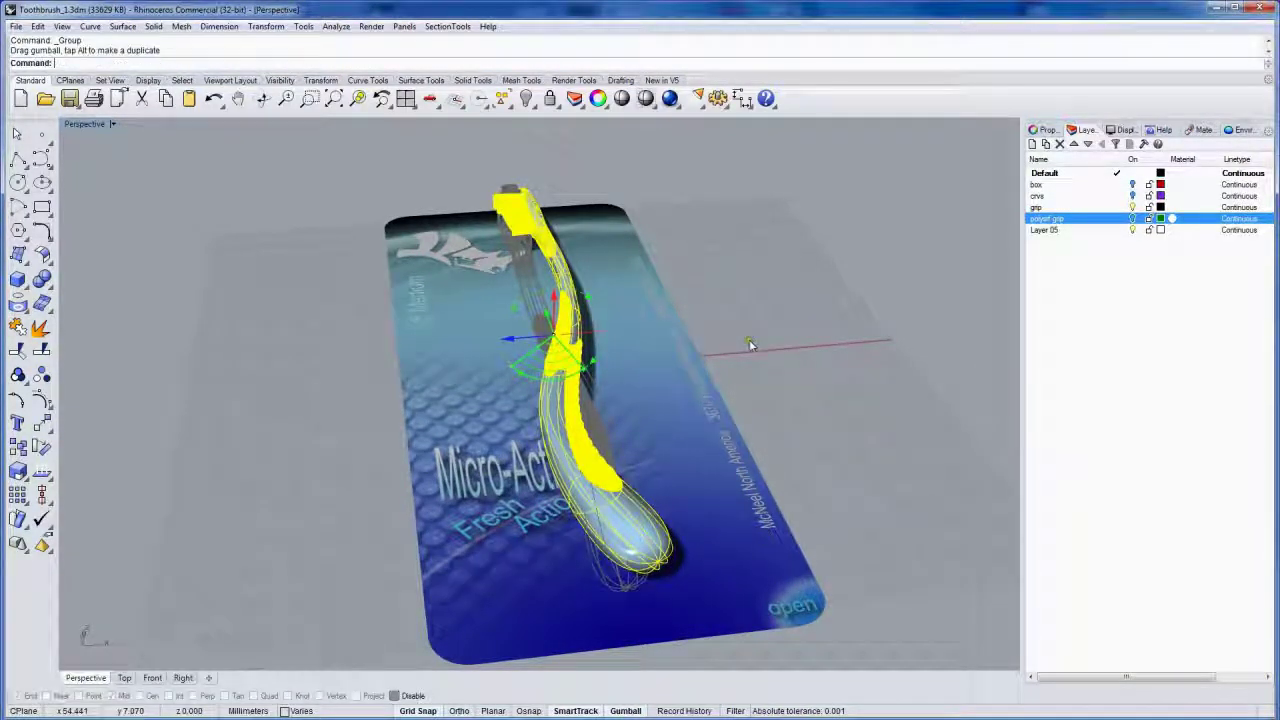
key(ctrl+z)
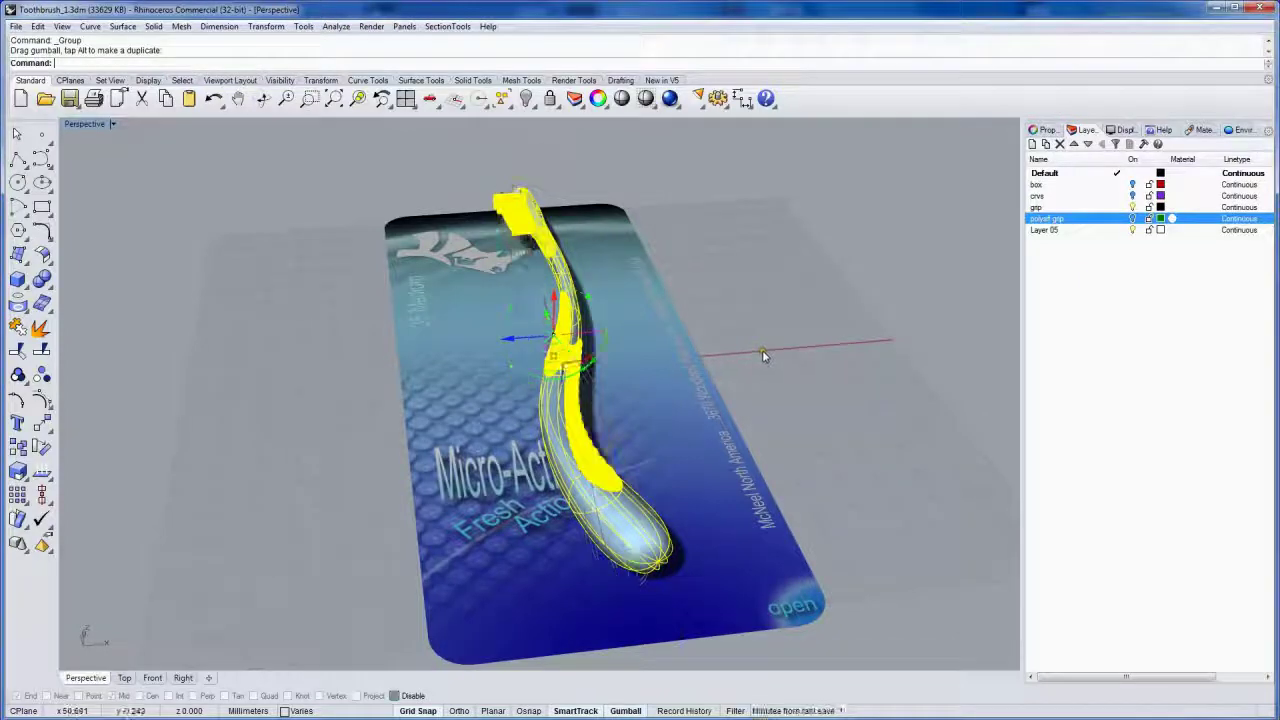
click(762, 358)
- Lower the toothbrush group vertically in the Front view so it sits closer to the backing card
right_drag(766, 363, 615, 370)
click(615, 370)
click(645, 404)
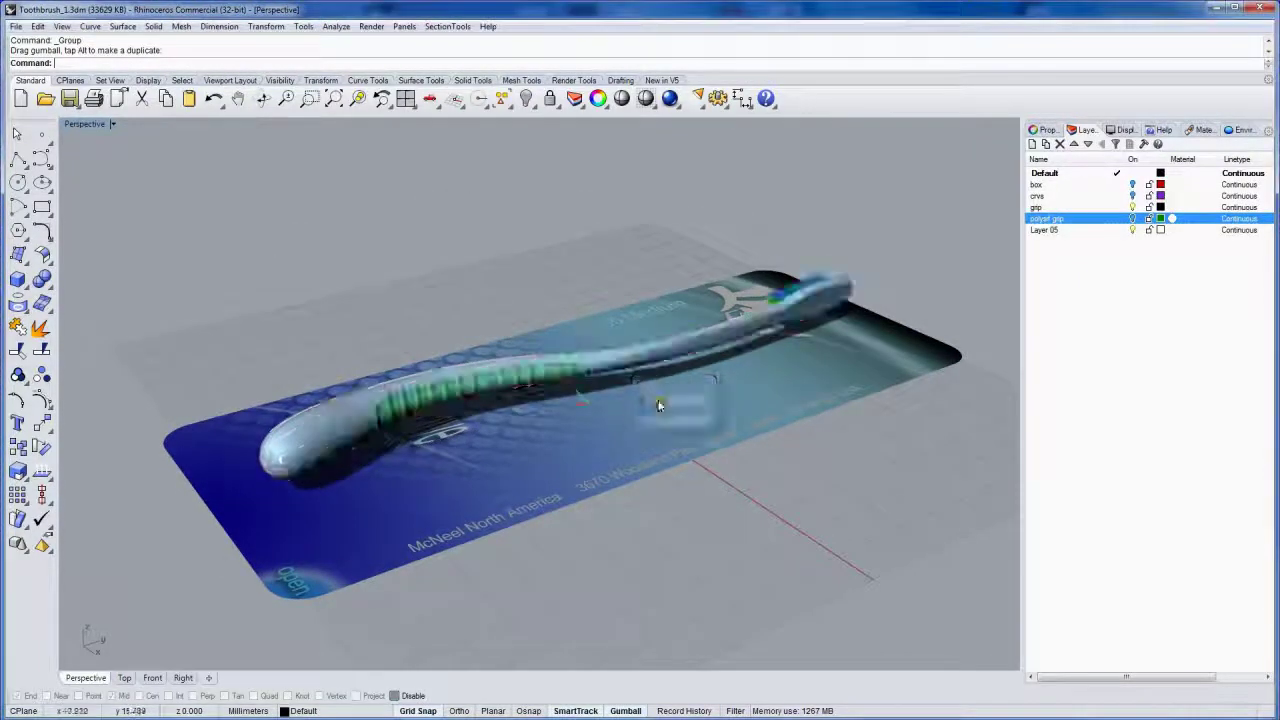
key(ctrl+F1)
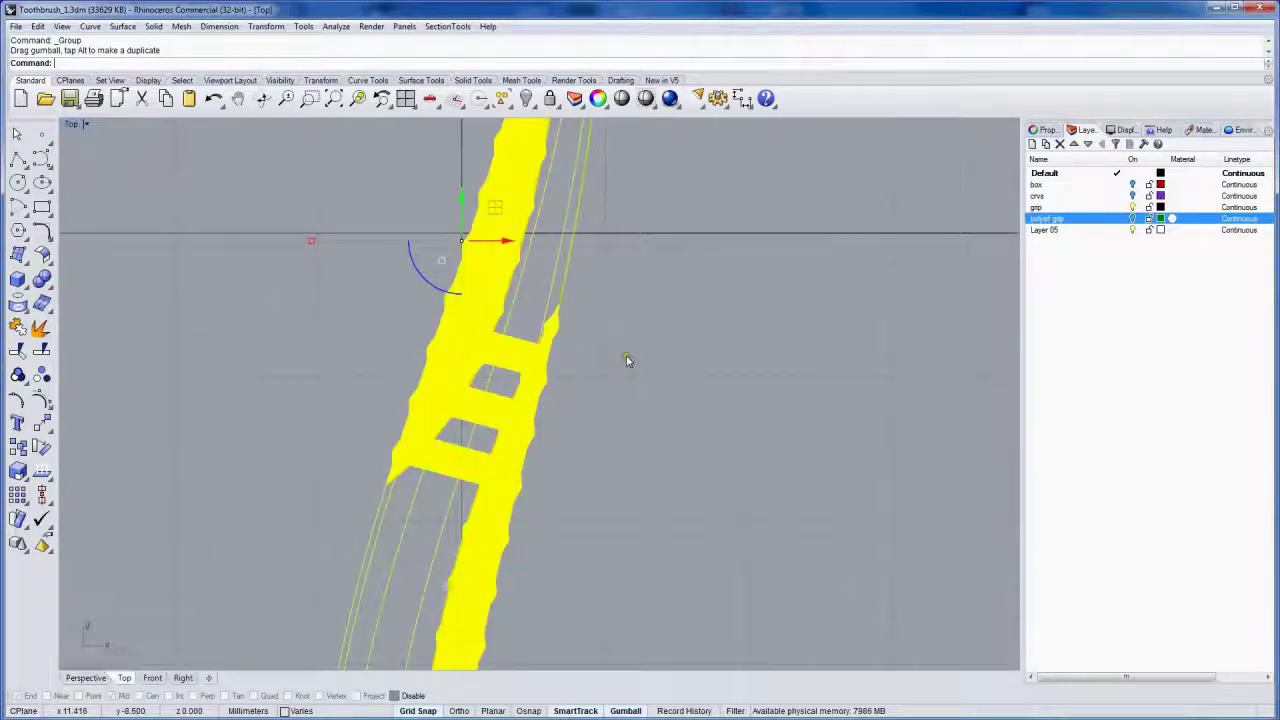
key(ctrl+F2)
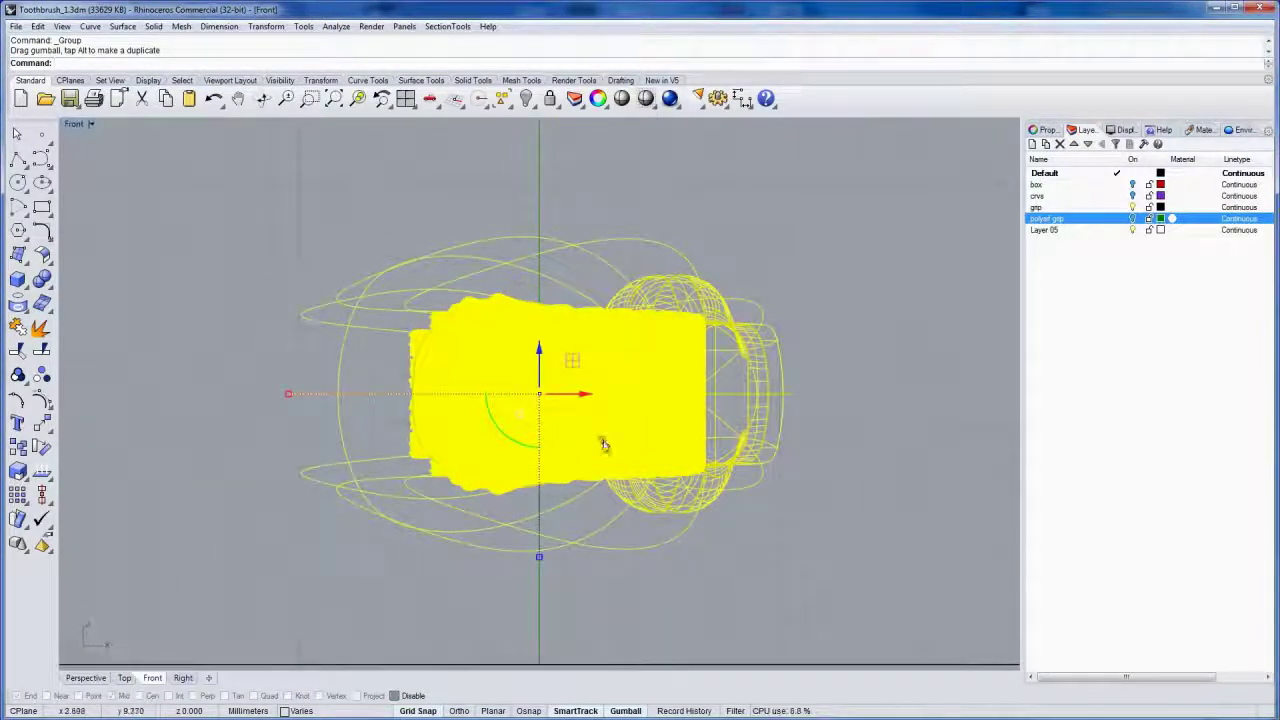
ctrl+right_drag(603, 443, 591, 483)
drag(569, 373, 571, 425)
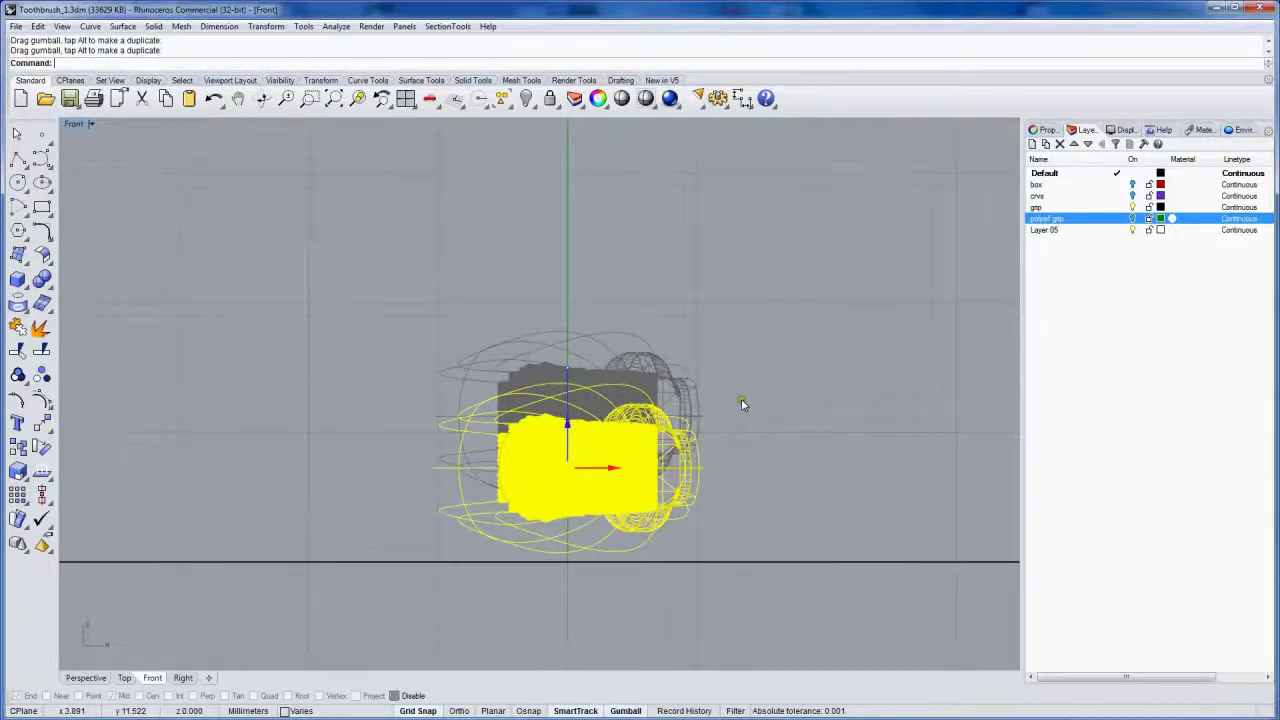
- Try to tilt the toothbrush with the gumball in the Right view, and undo the attempt
key(ctrl+Tab)
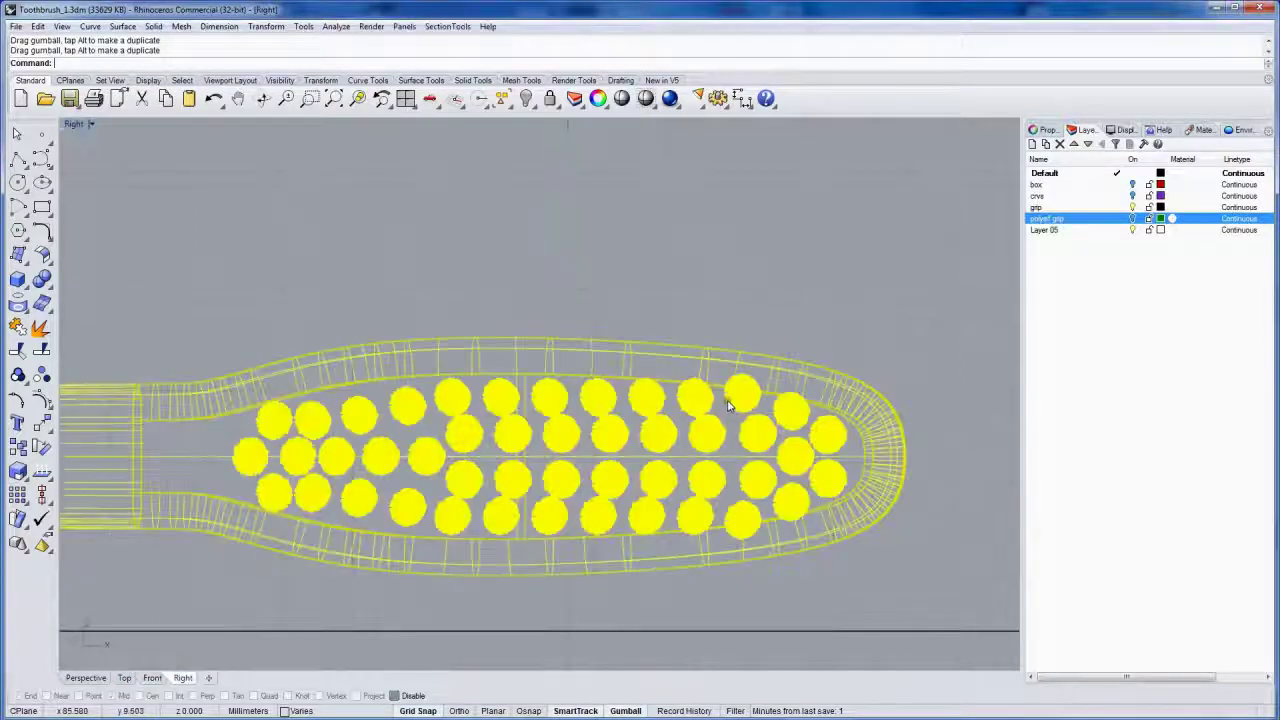
scroll(648, 530, down, 4)
scroll(638, 532, down, 5)
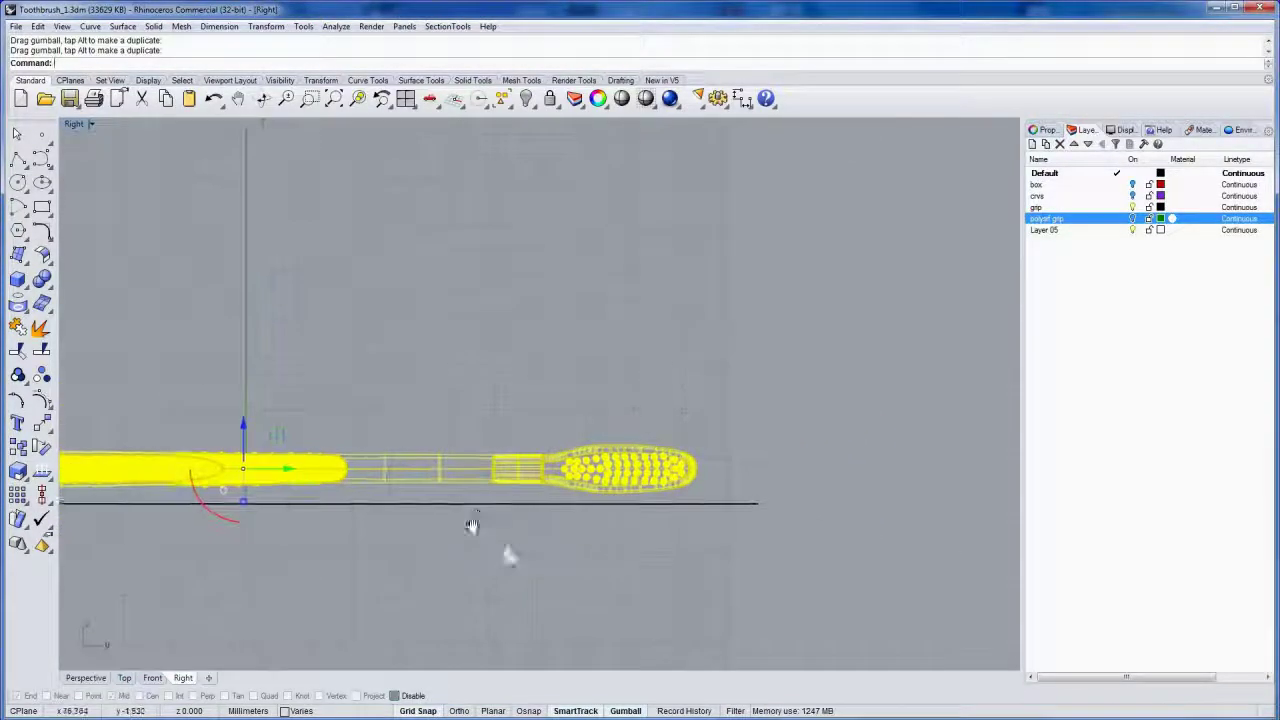
right_drag(471, 520, 671, 476)
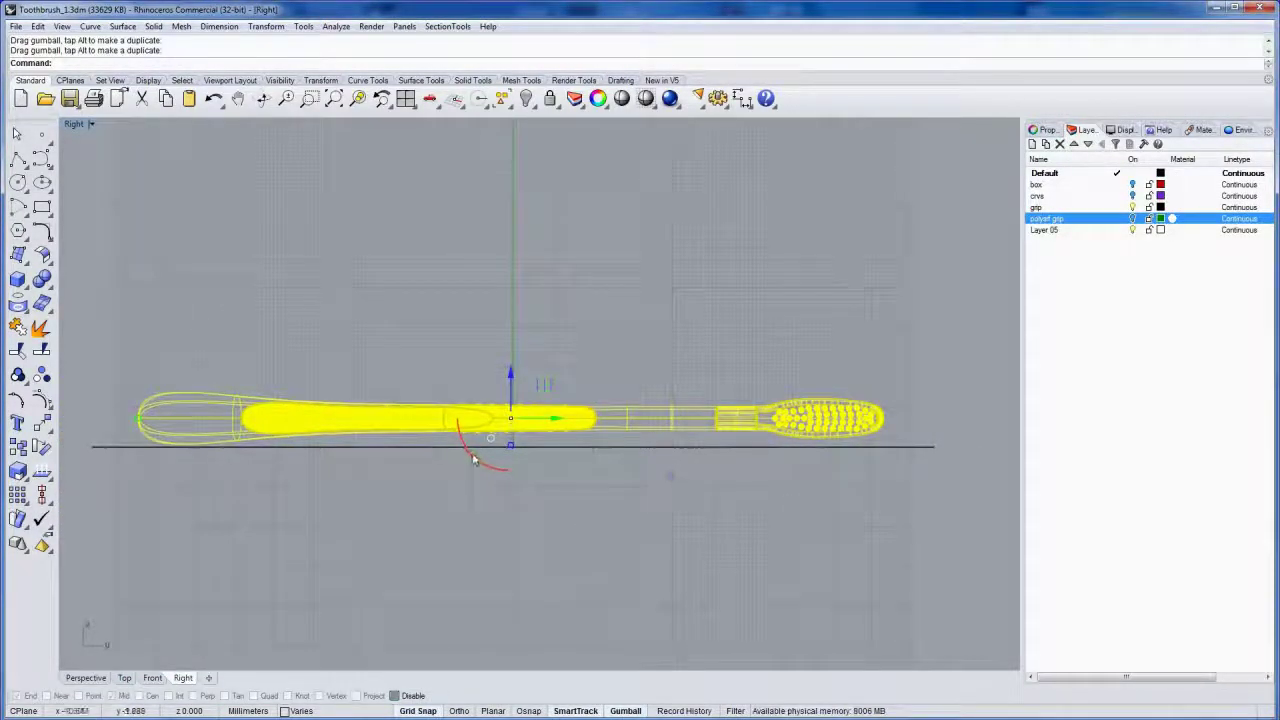
drag(472, 457, 470, 512)
key(ctrl+z)
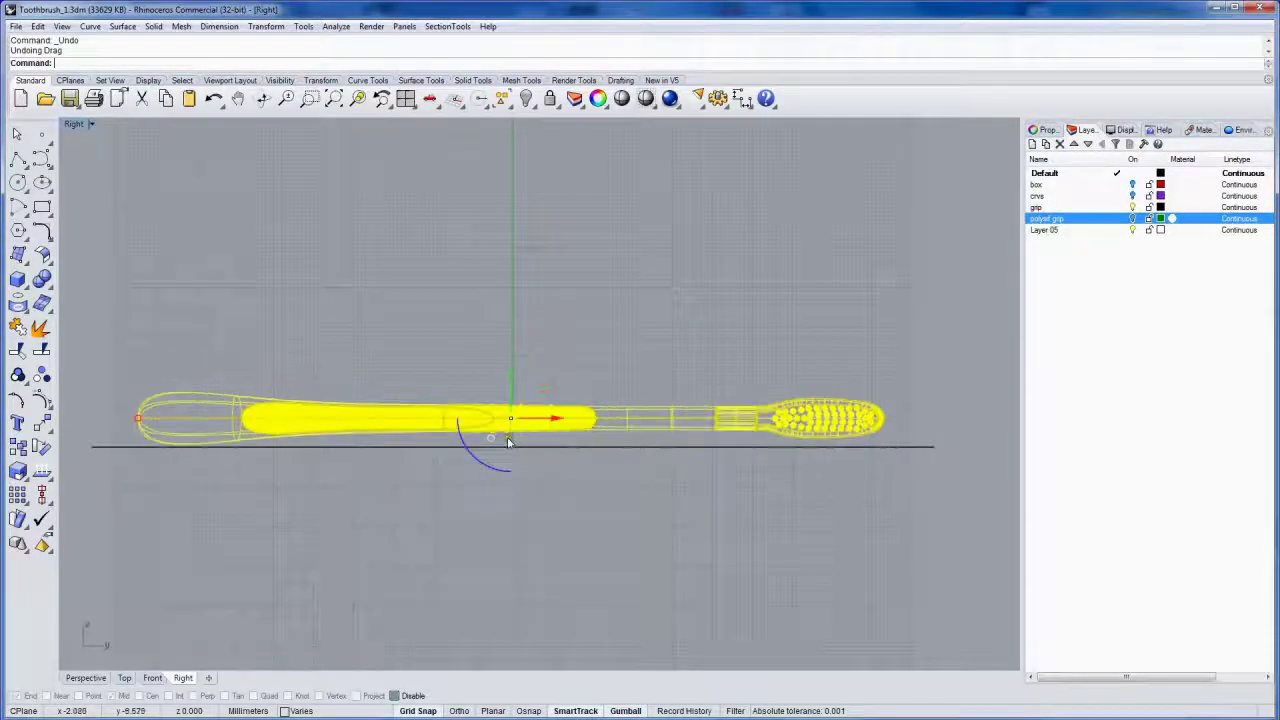
- Reduce the gumball's drag strength and fine-tune the toothbrush's tilt and height in the Right view so it rests against the card
click(493, 437)
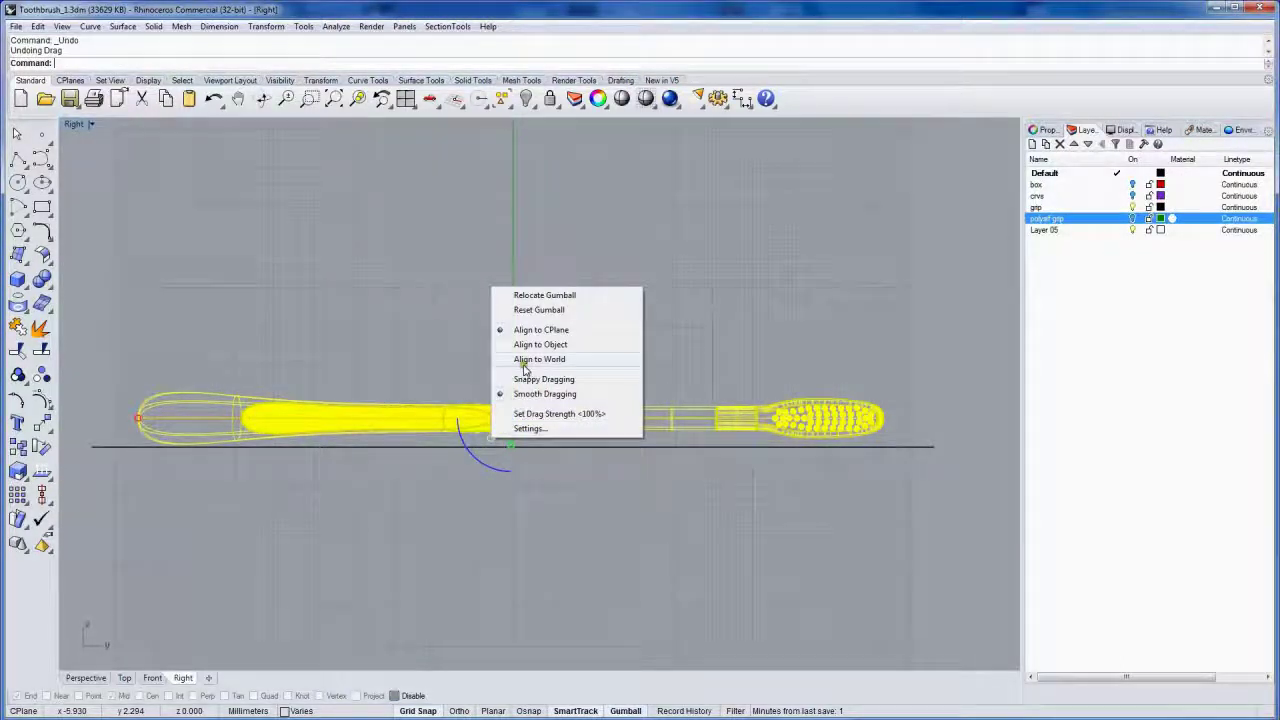
click(541, 412)
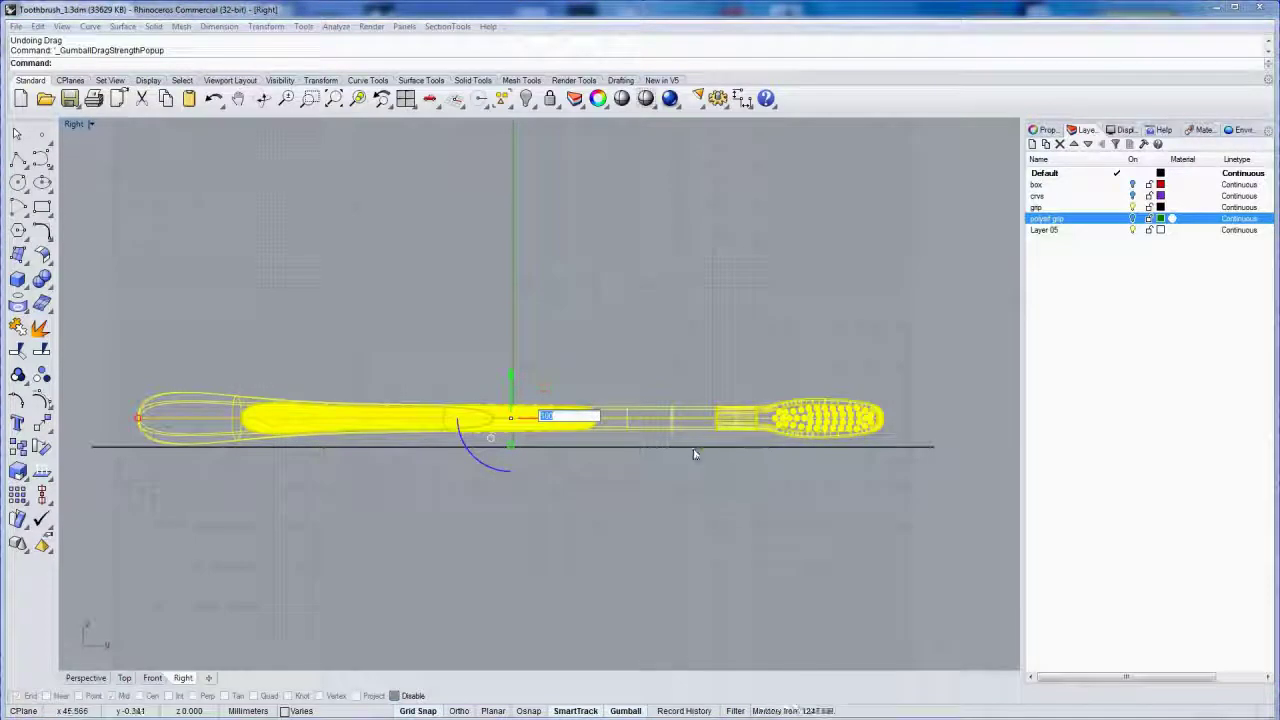
click(623, 508)
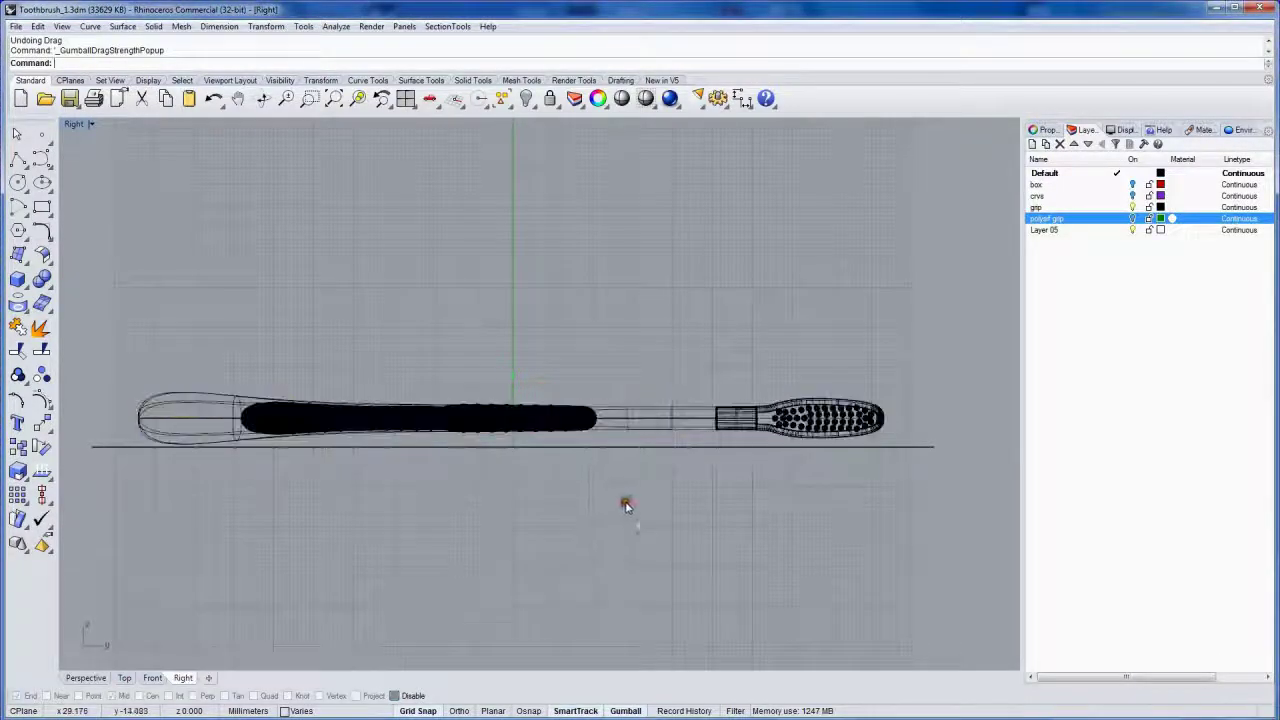
click(509, 417)
mouse_move(469, 440)
mouse_down()
mouse_move(464, 462)
mouse_move(480, 457)
mouse_up()
drag(512, 372, 509, 393)
drag(476, 462, 463, 466)
drag(515, 376, 512, 416)
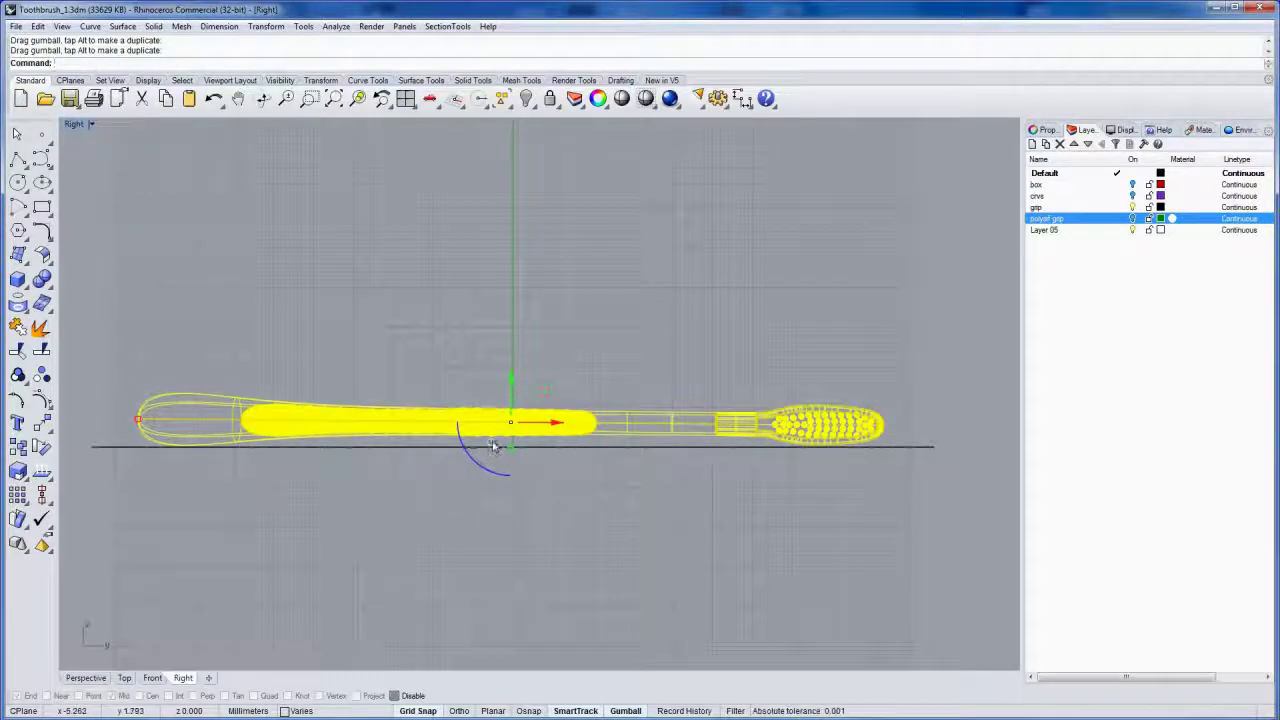
- Restore the gumball's full drag strength and deselect the toothbrush
click(490, 441)
click(537, 420)
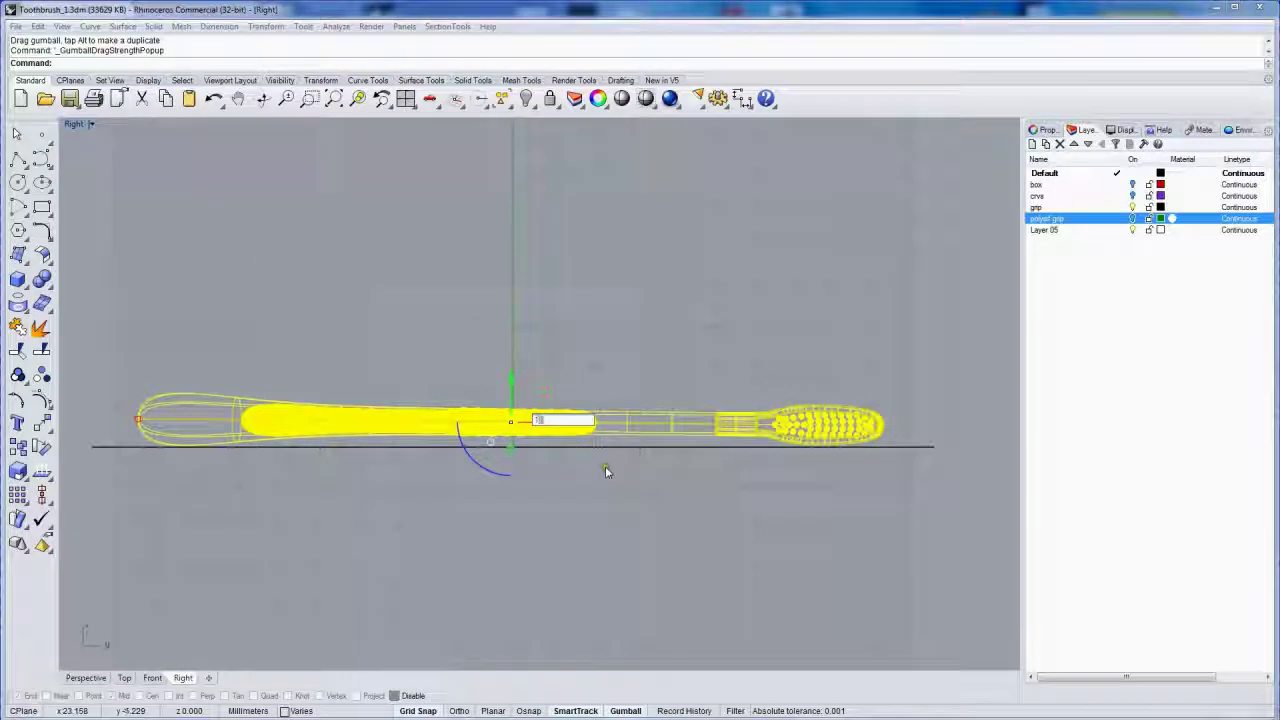
key(Escape)
click(583, 505)
- Slide the toothbrush group across the card in the Perspective view, away from the Micro-Active lettering toward the address text
key(ctrl+F4)
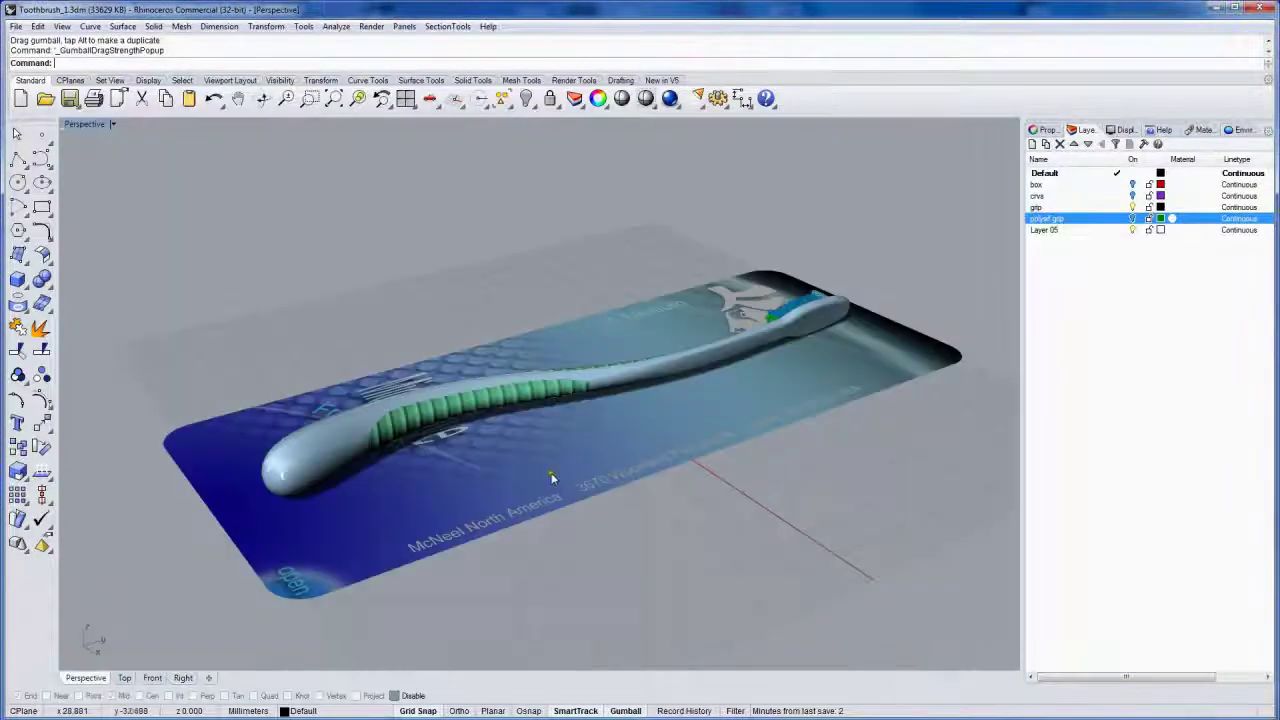
right_drag(547, 485, 655, 498)
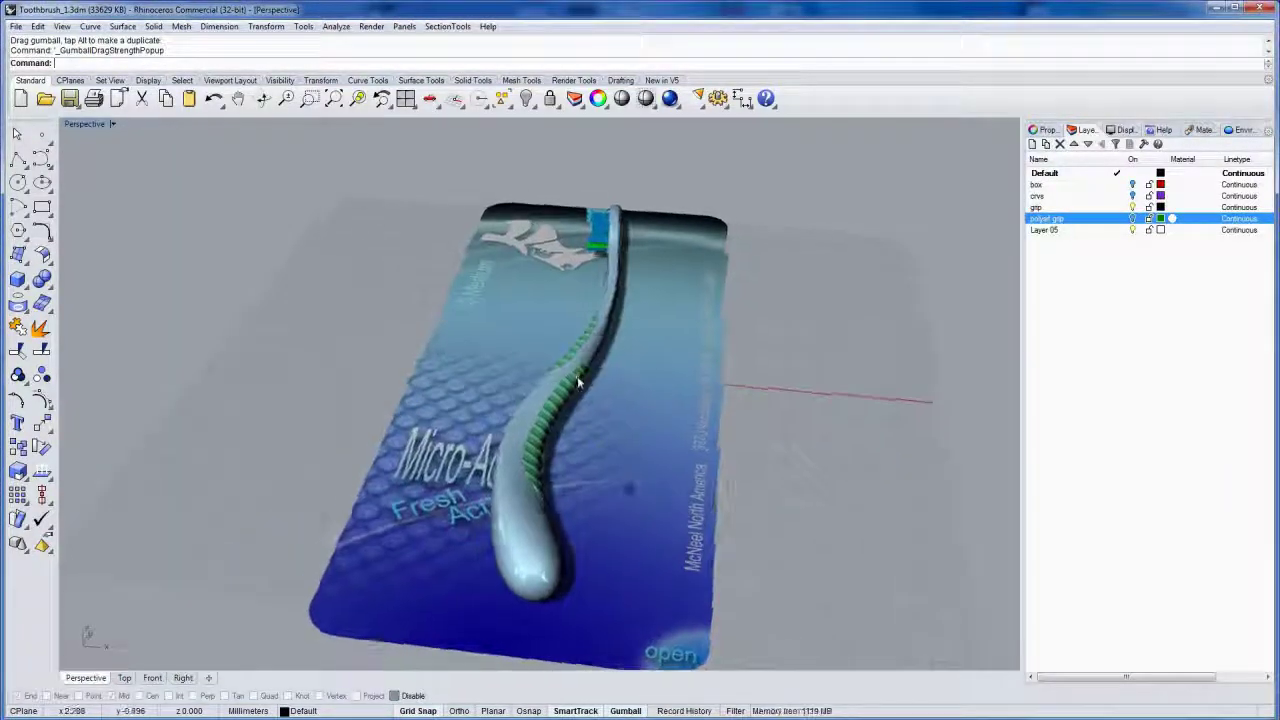
click(577, 376)
click(626, 414)
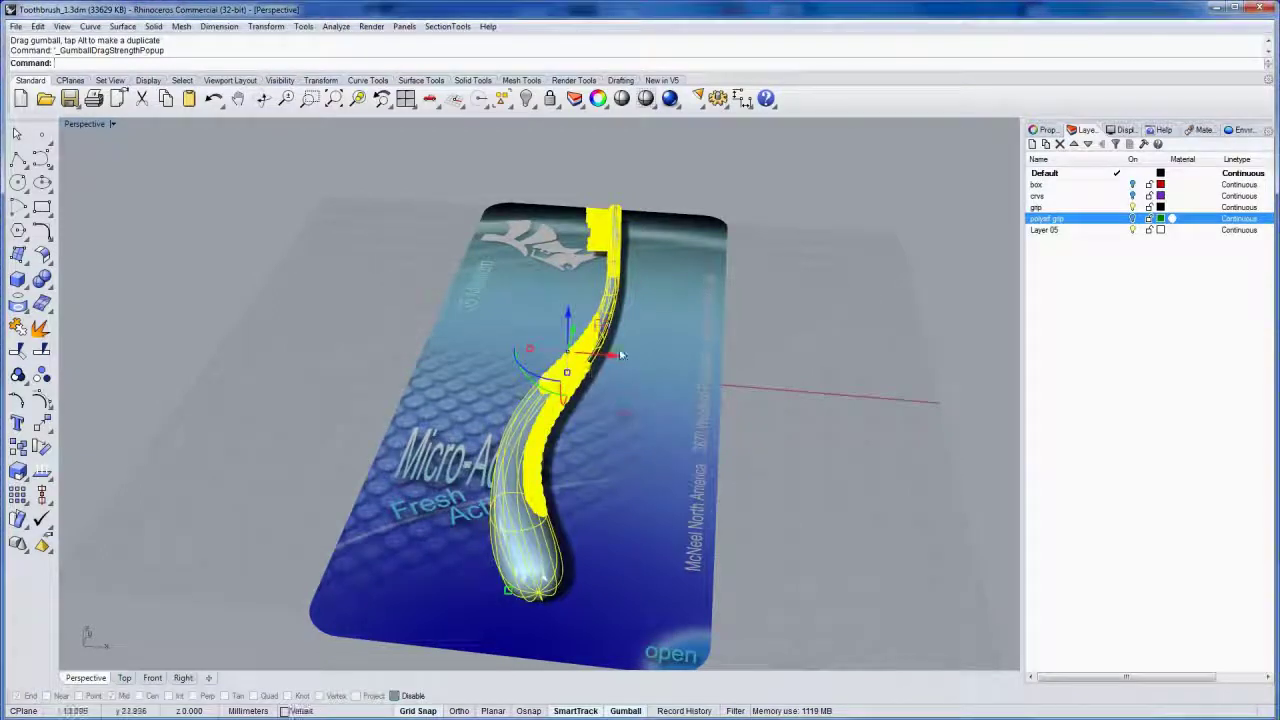
drag(612, 360, 675, 377)
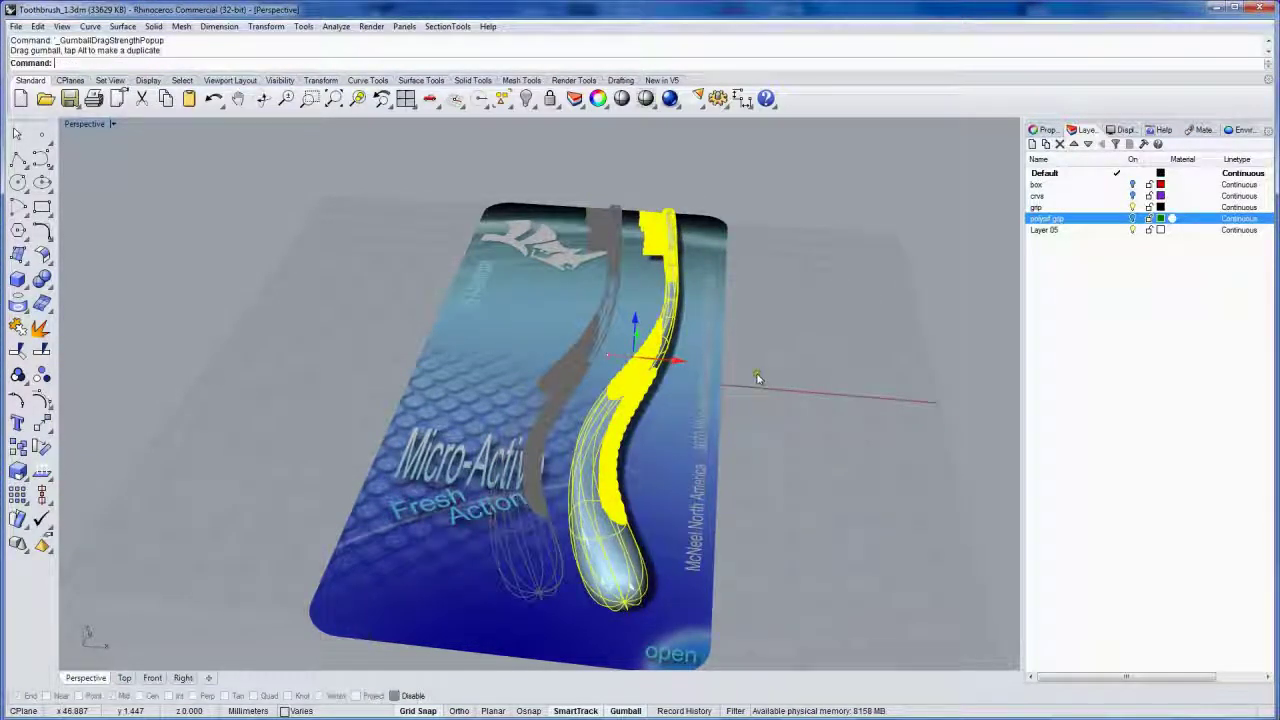
- Slide the toothbrush slightly along the card's length toward the "open" corner, and deselect it
right_drag(748, 389, 688, 405)
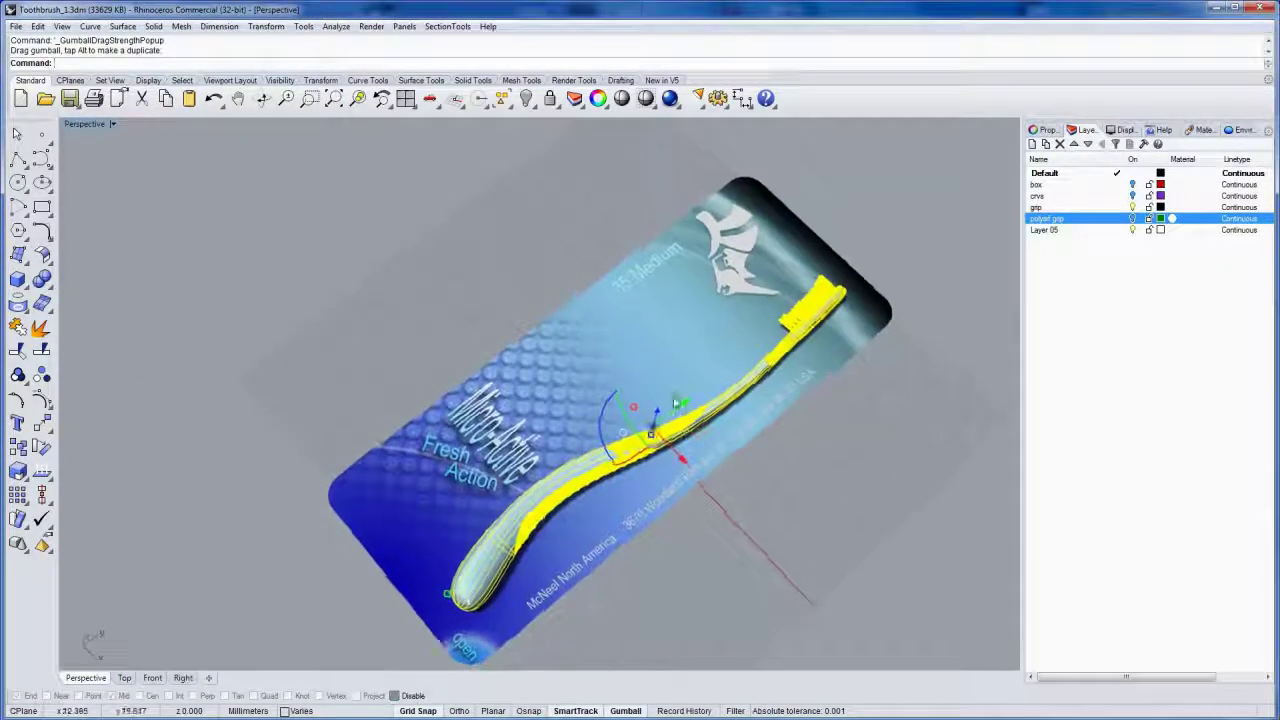
drag(688, 405, 692, 430)
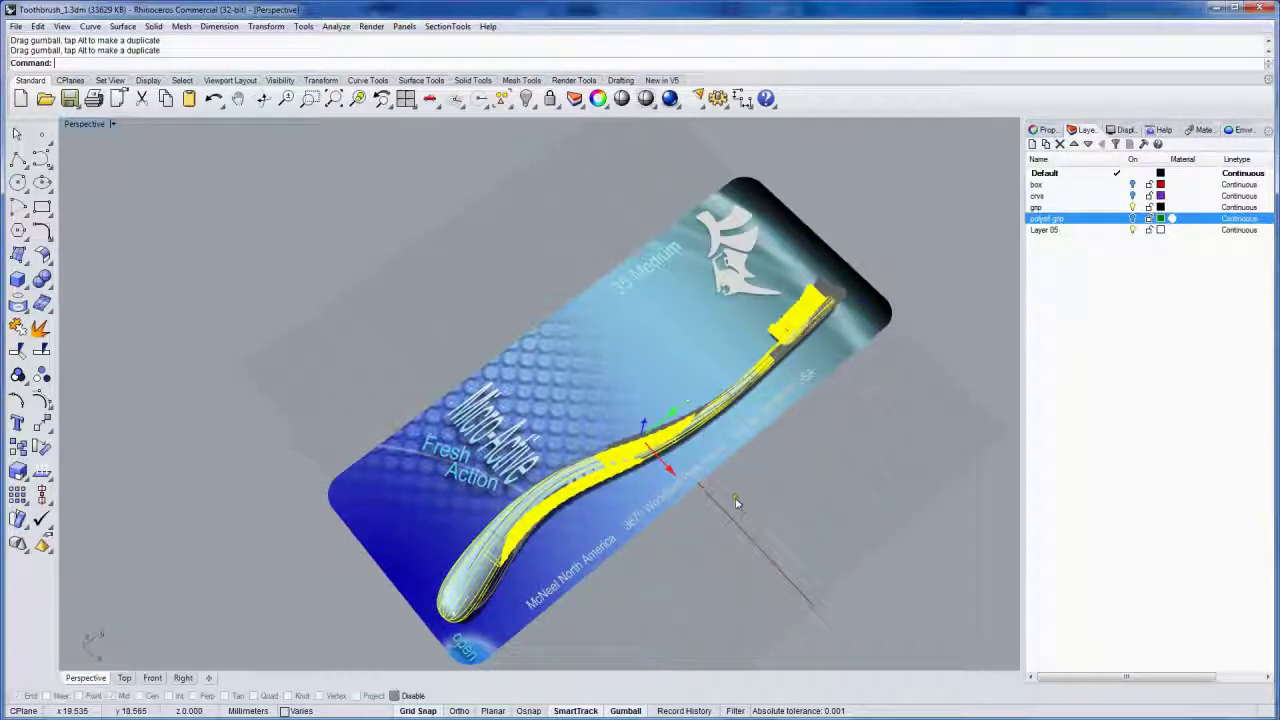
right_drag(750, 510, 799, 470)
click(799, 470)
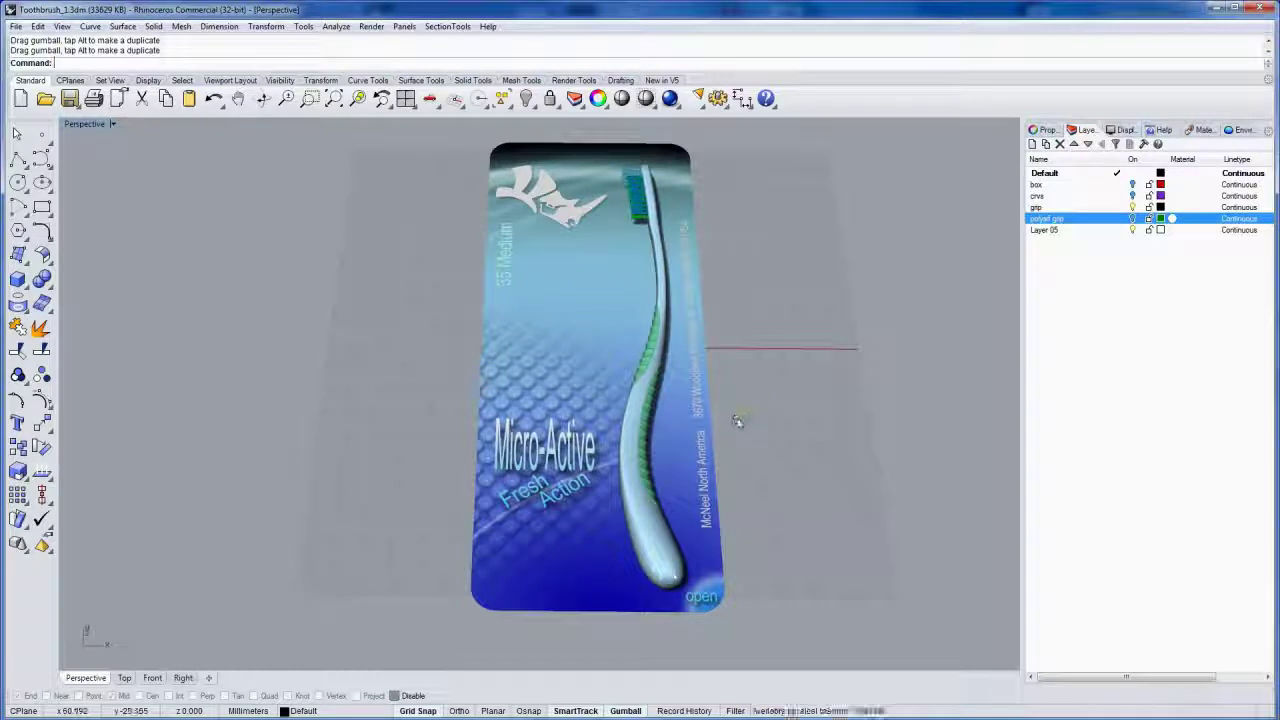
- In the Top view, draw a degree-3 curve for half of the notched hanging-slot outline above the toothbrush head, ending at x 27, y 87
key(ctrl+Tab)
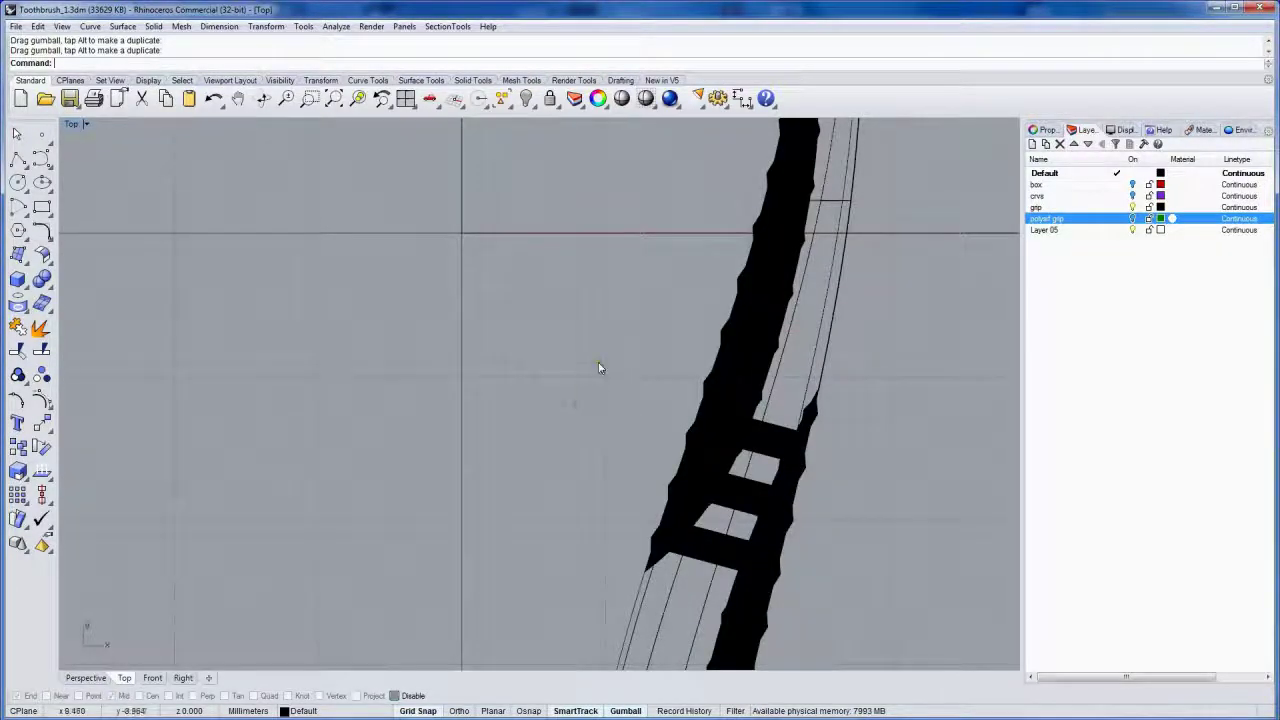
scroll(599, 368, down, 6)
right_drag(554, 443, 479, 486)
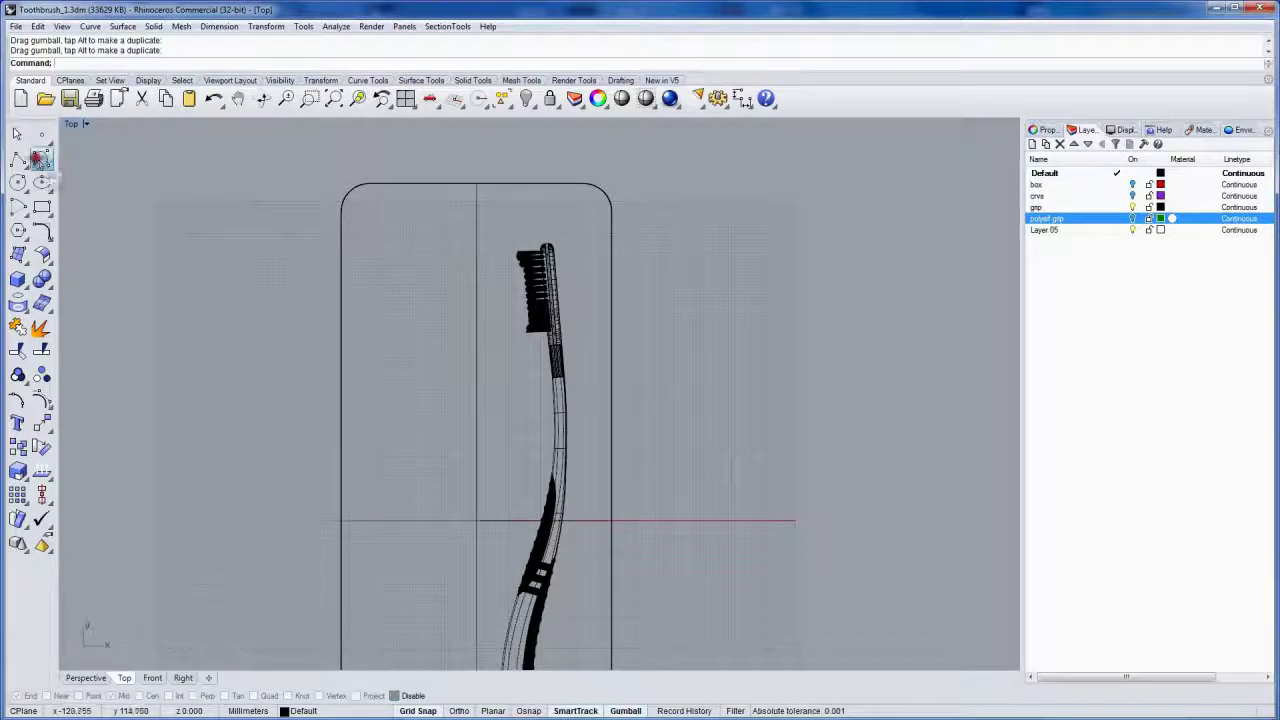
click(40, 158)
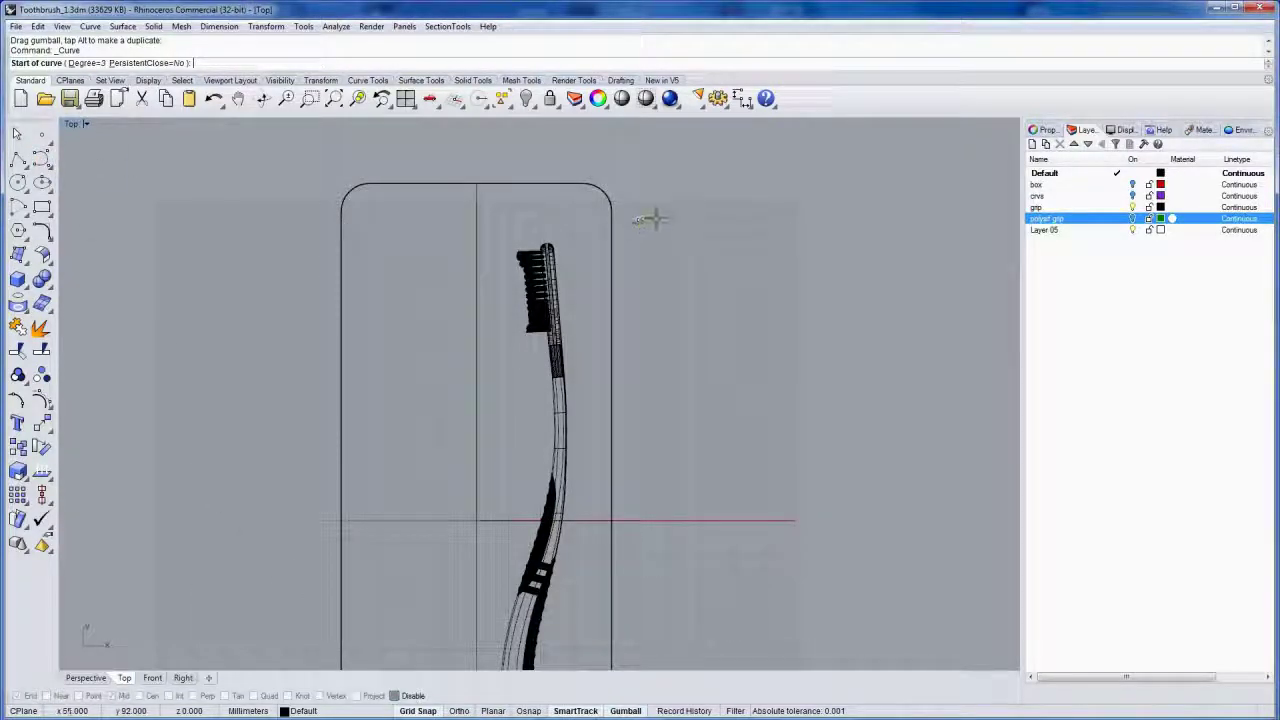
click(563, 207)
click(549, 207)
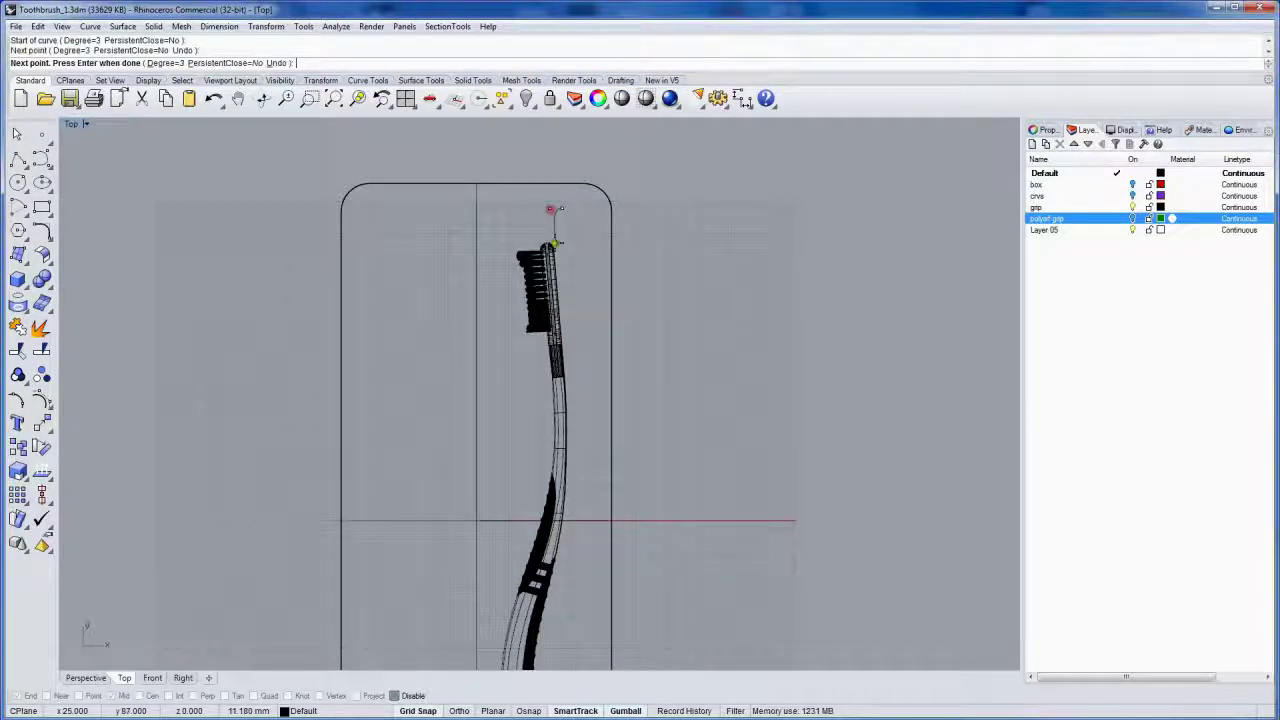
scroll(575, 225, up, 5)
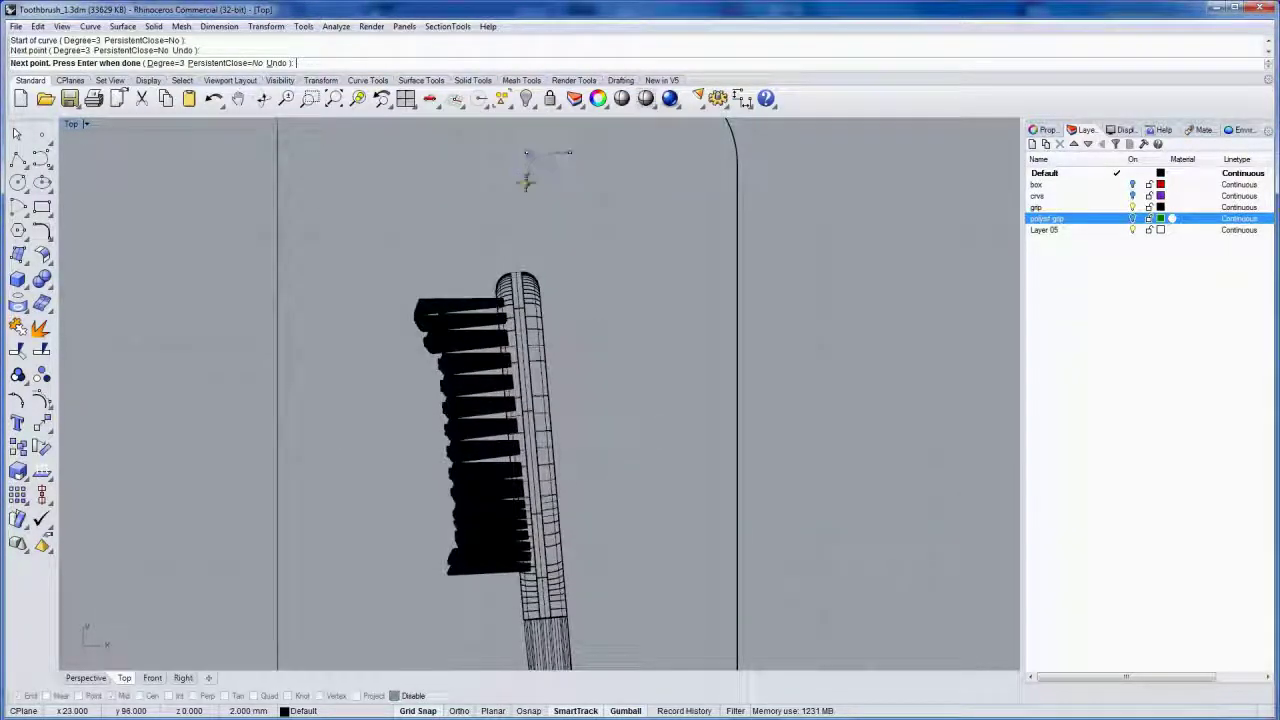
click(526, 196)
click(527, 217)
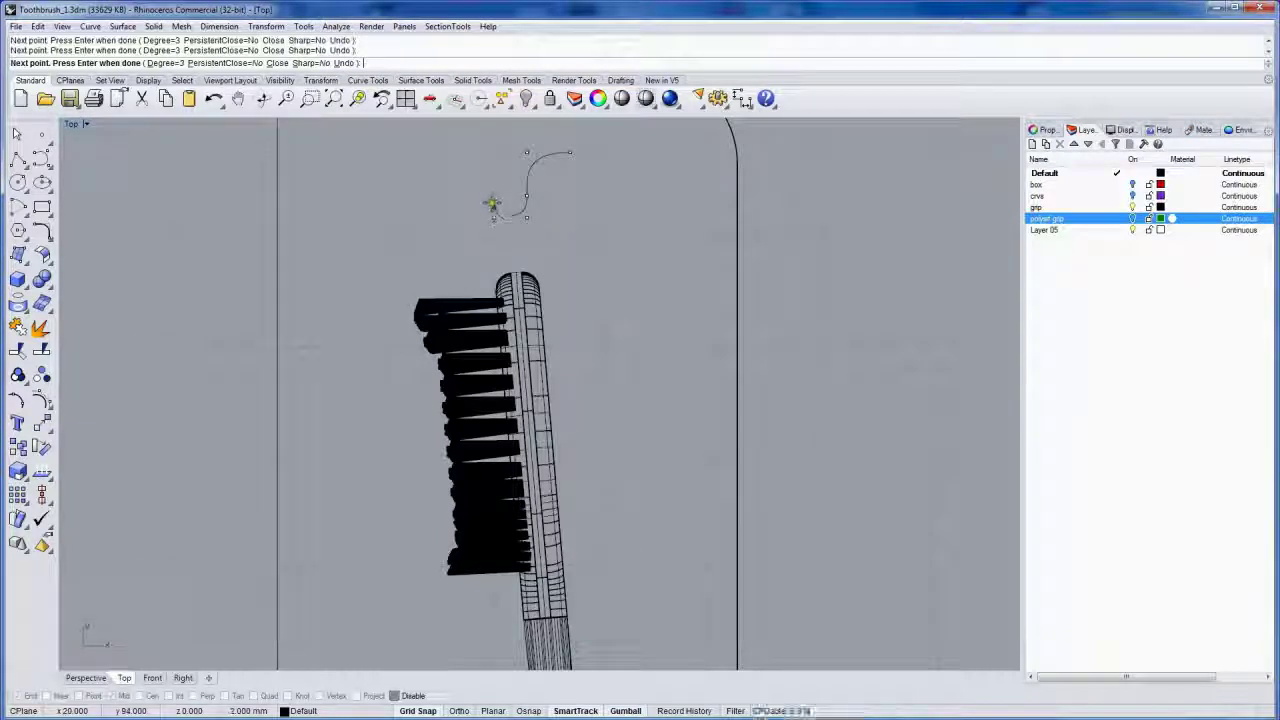
click(493, 195)
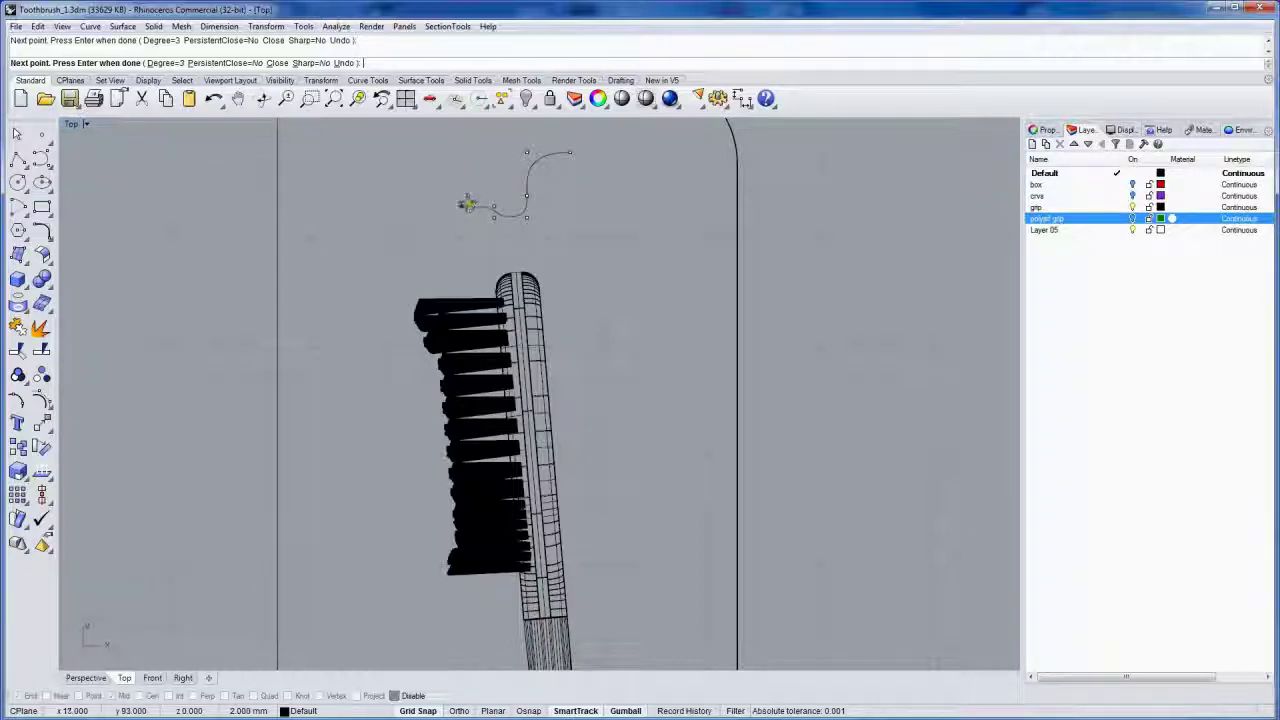
click(494, 185)
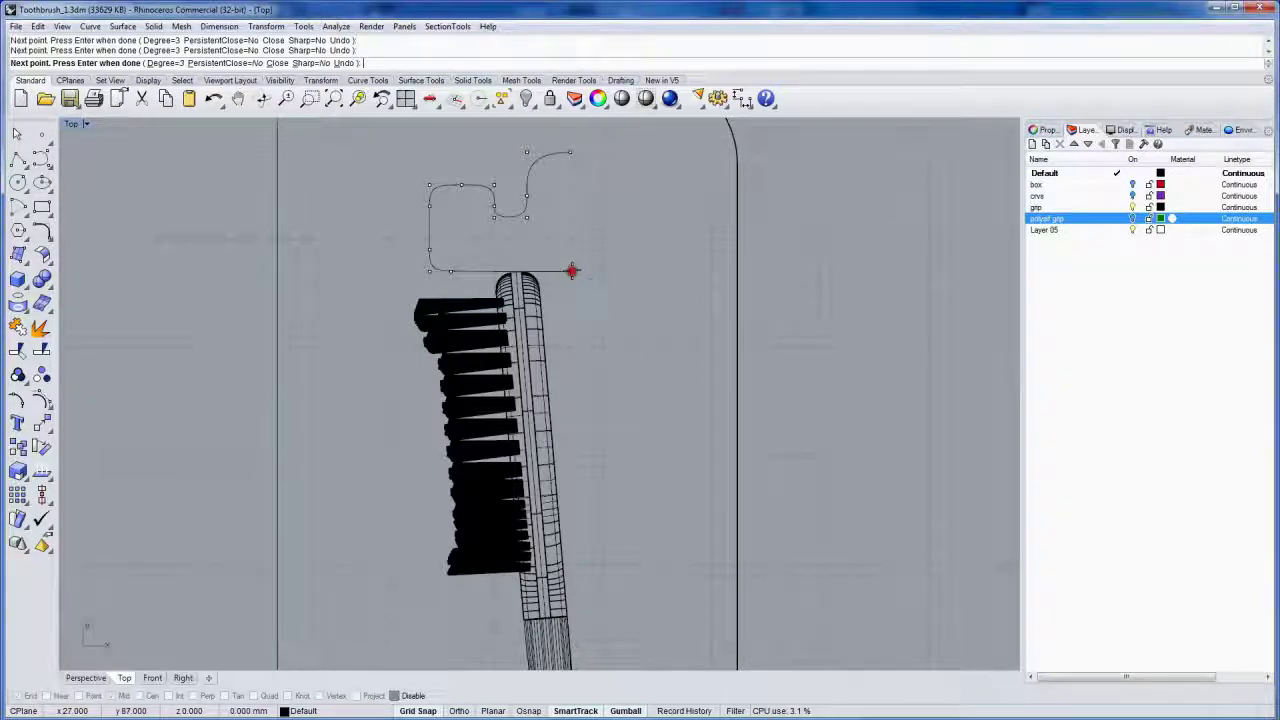
click(565, 270)
key(Return)
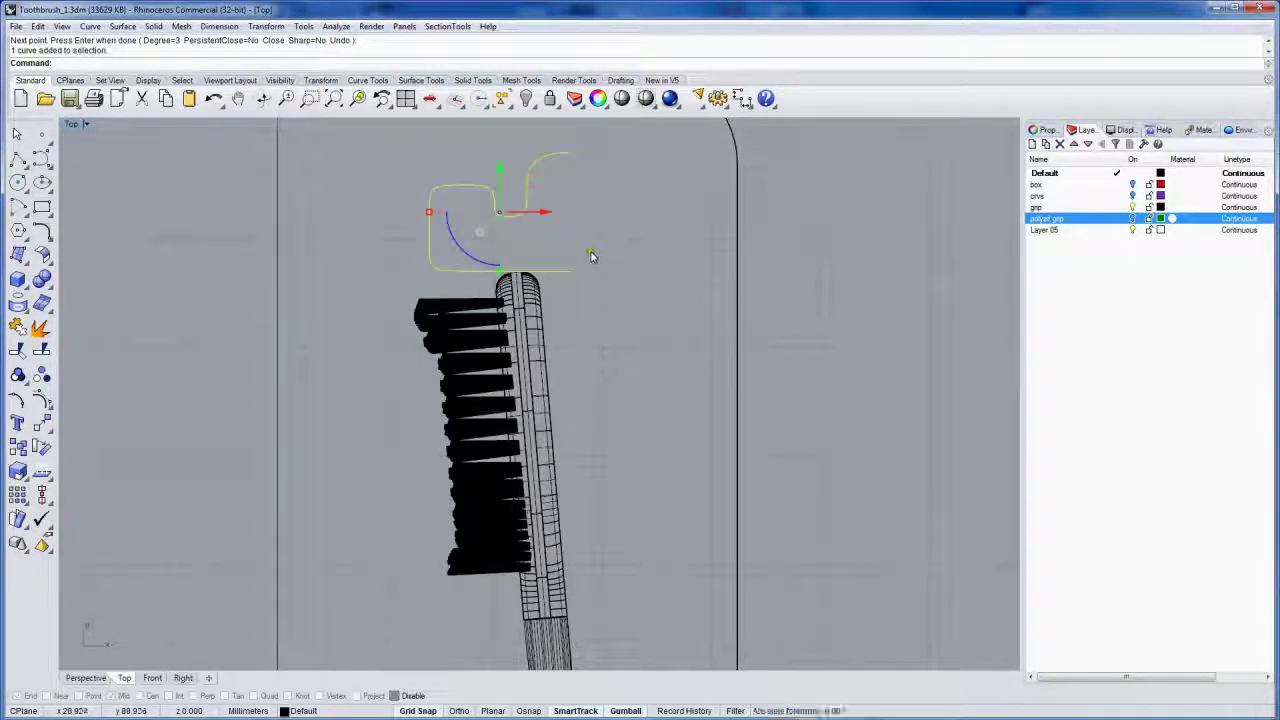
- Mirror the half outline across the vertical line through its open ends and join both halves into one closed curve
text(Mi)
key(Return)
click(571, 157)
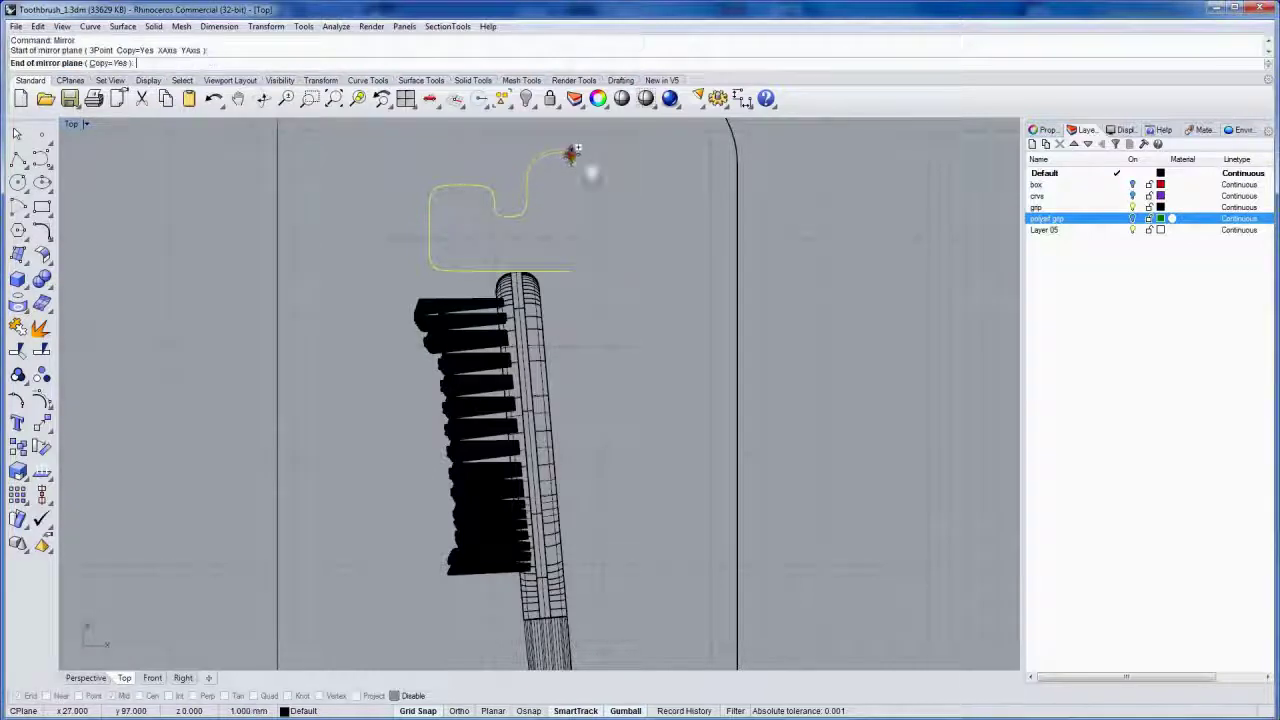
click(571, 186)
drag(592, 190, 535, 139)
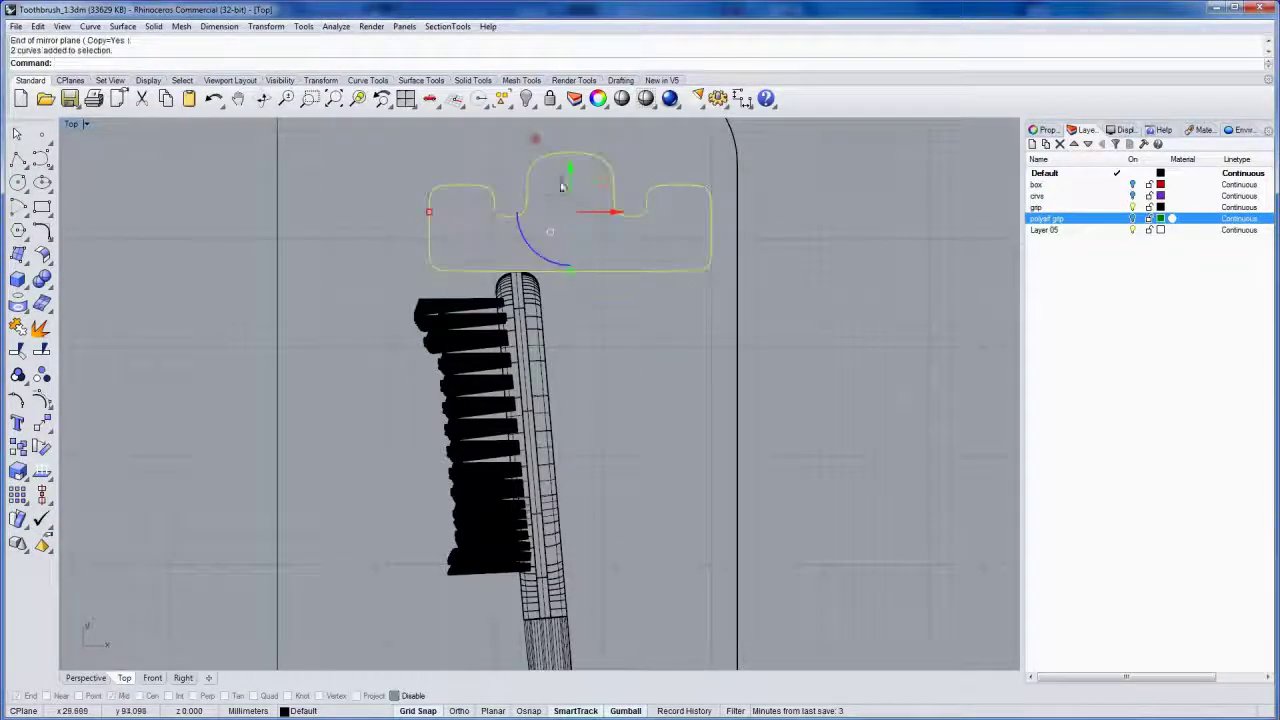
key(ctrl+j)
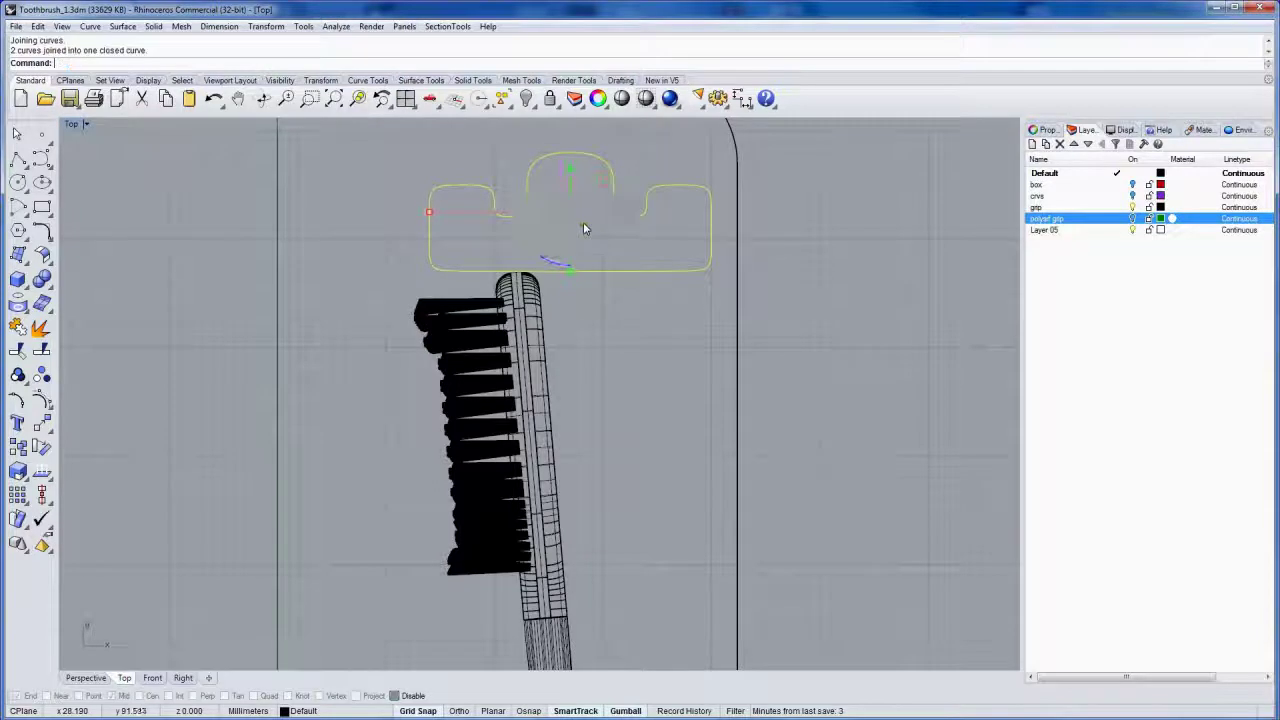
- Show the outline's control points and scale the outer wall points of both notches apart horizontally to widen the notches
key(F10)
right_drag(581, 222, 549, 308)
drag(450, 252, 490, 325)
shift+drag(604, 258, 626, 319)
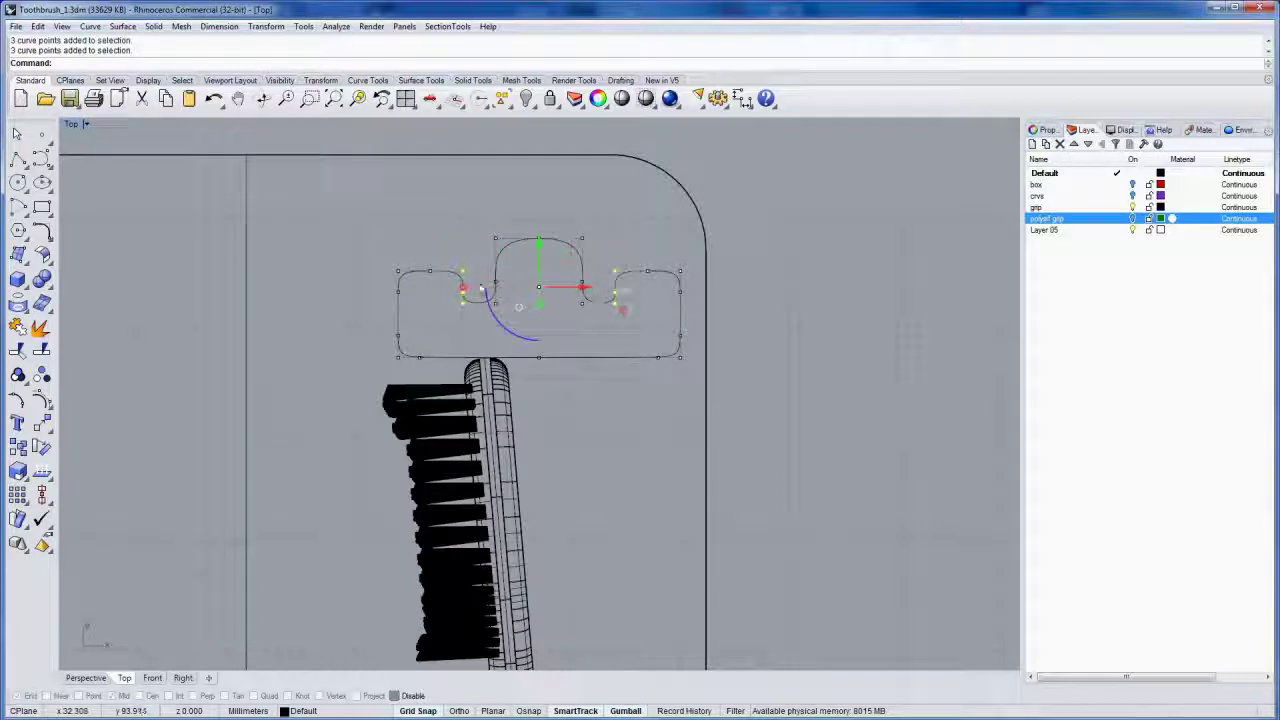
mouse_move(463, 288)
mouse_down()
mouse_move(452, 290)
mouse_move(462, 287)
mouse_up()
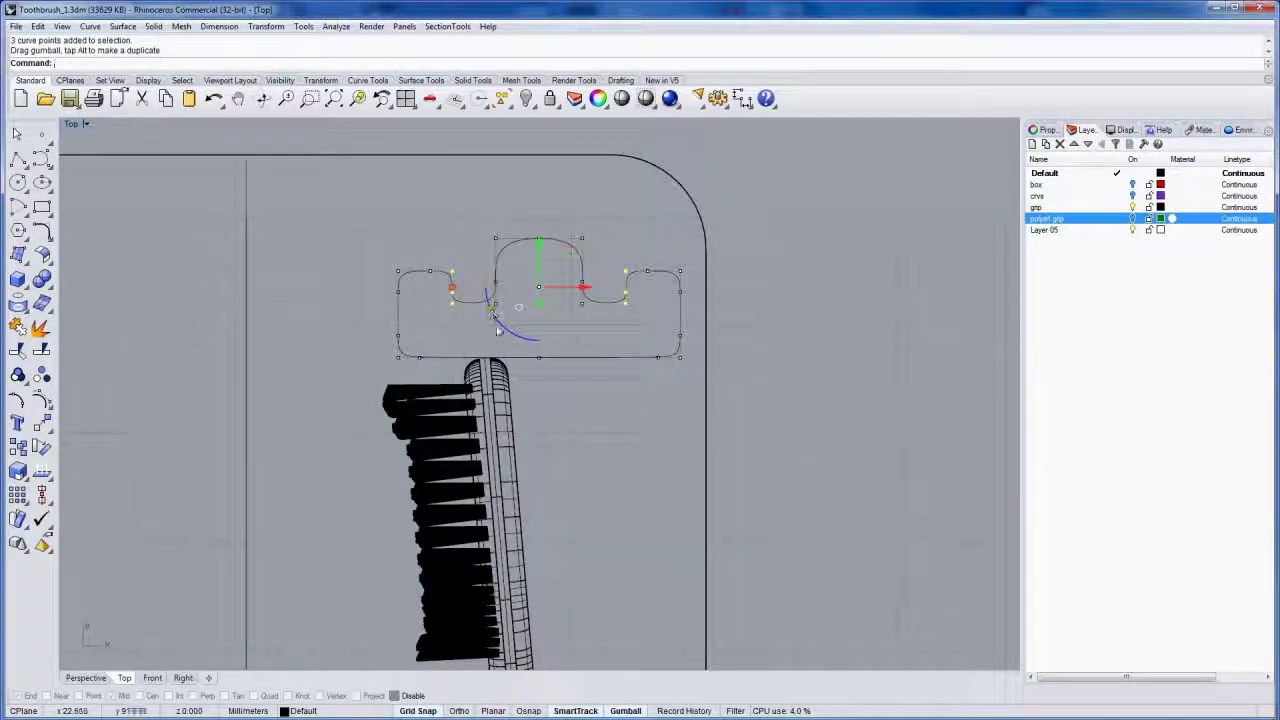
- Raise the bottom control points of both notches to make them shallower, and deselect the points
drag(437, 285, 509, 312)
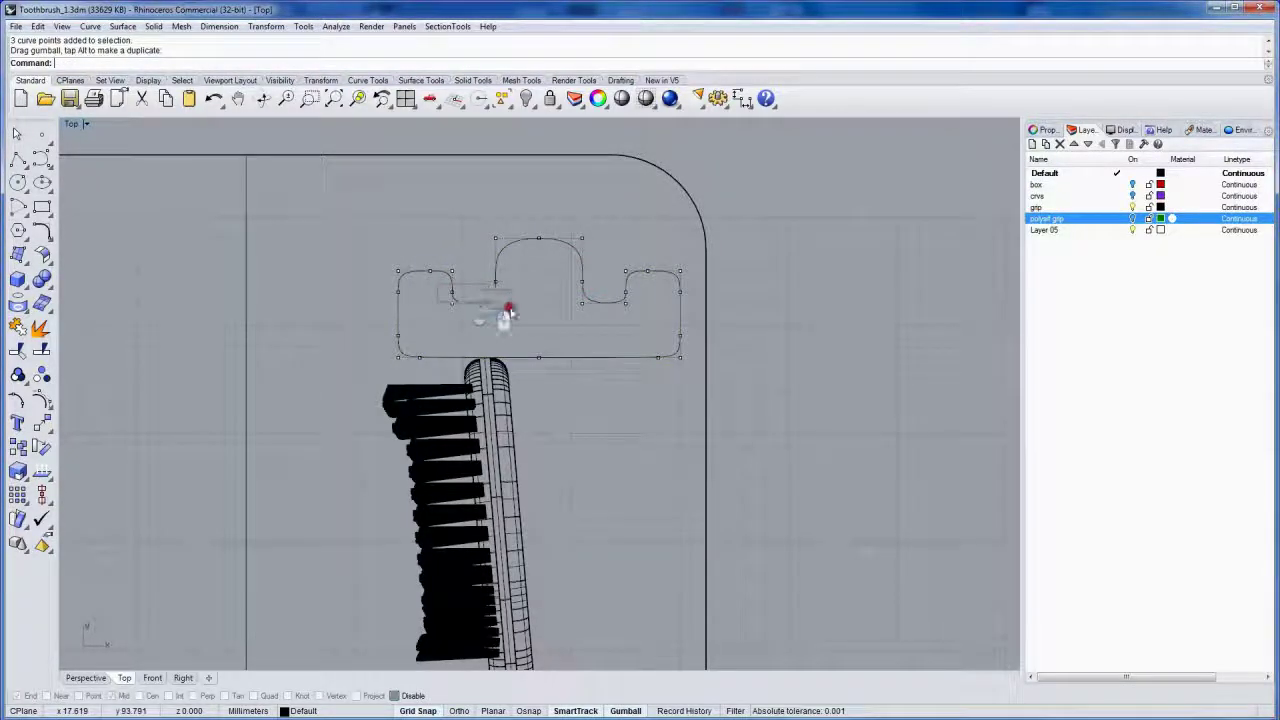
shift+drag(620, 322, 620, 322)
drag(539, 260, 537, 240)
click(636, 204)
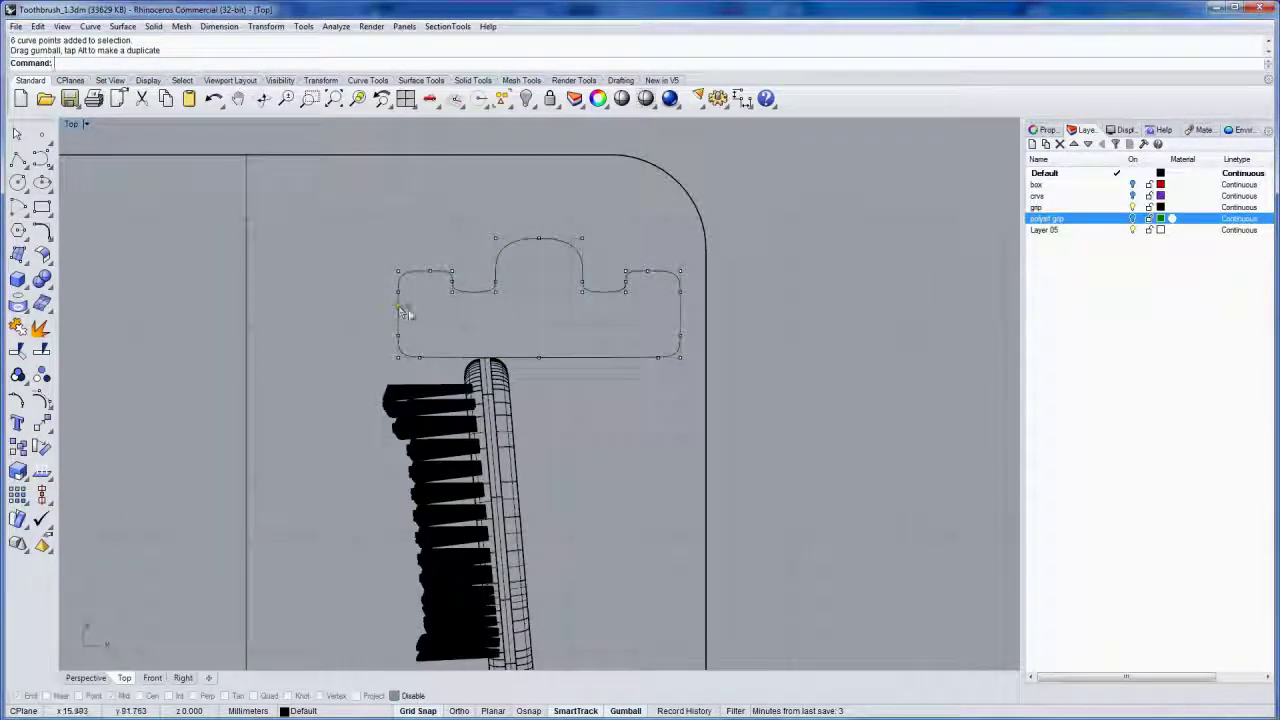
- Stretch the outline's right-end control points outward past the card's right edge
drag(672, 249, 737, 420)
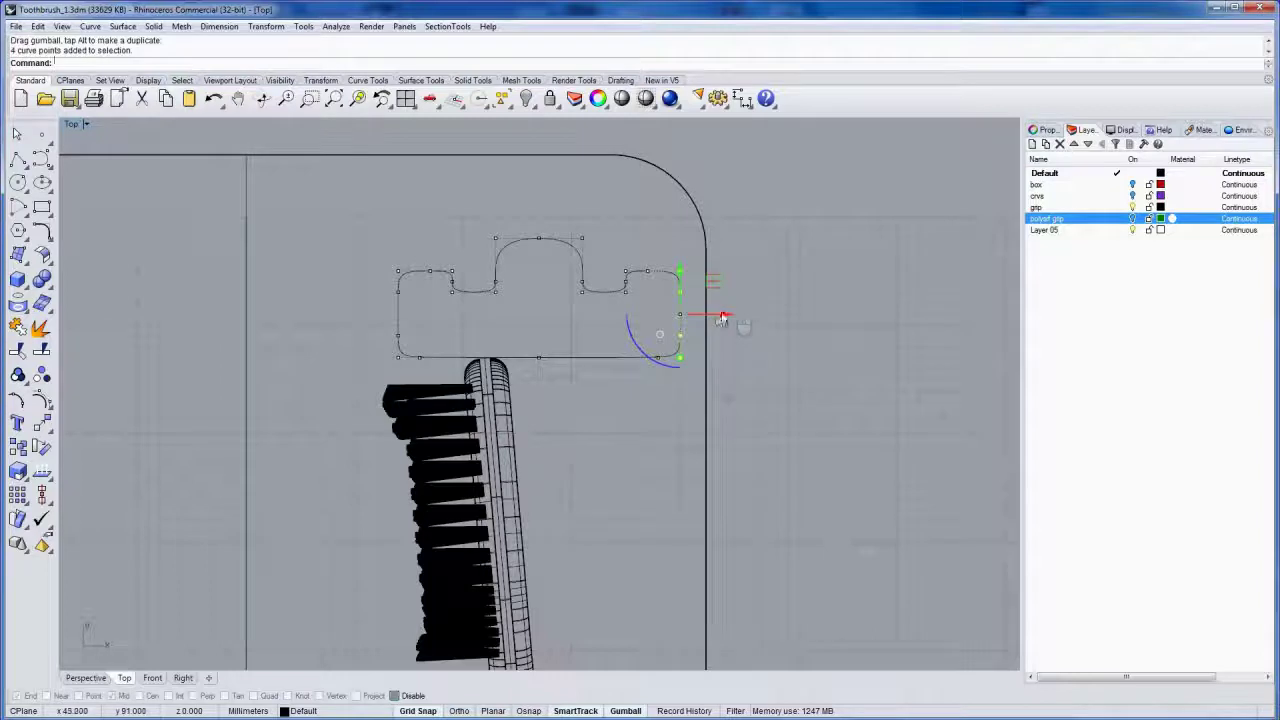
drag(722, 318, 827, 330)
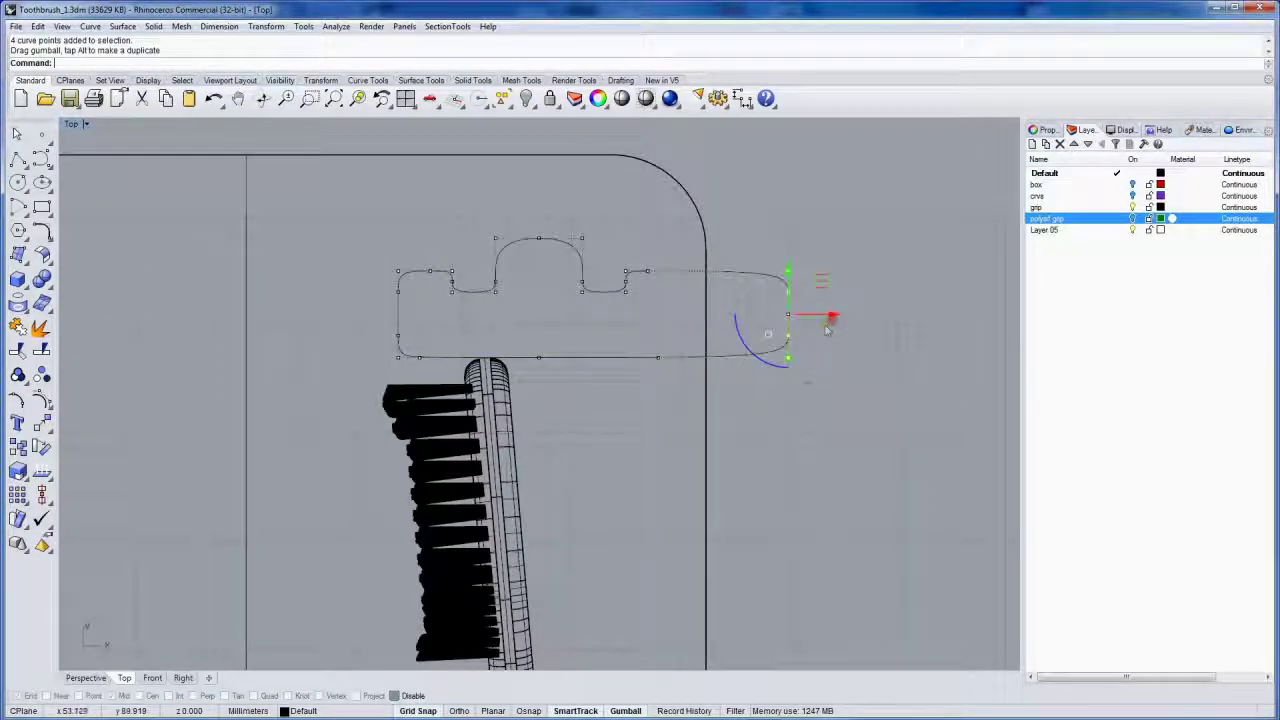
click(800, 391)
- Move all of the outline's control points slightly up, away from the toothbrush head, and left toward the card's centreline
right_drag(694, 402, 655, 413)
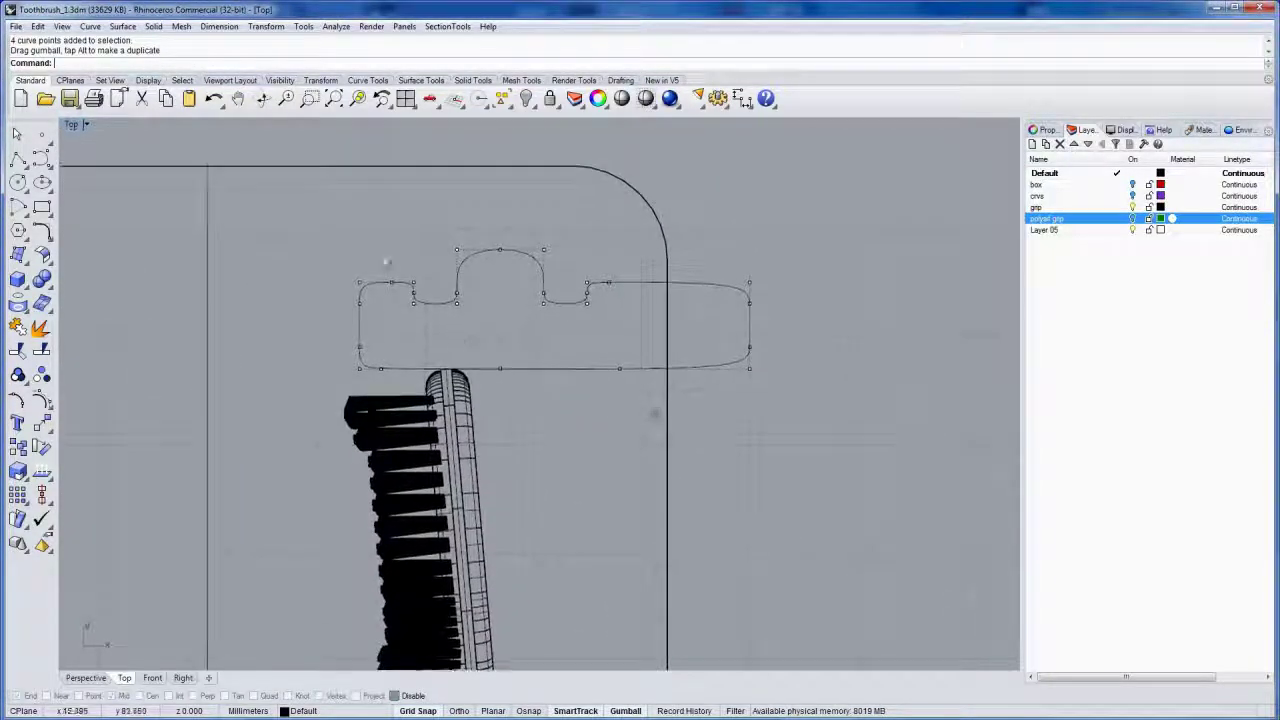
drag(314, 204, 808, 380)
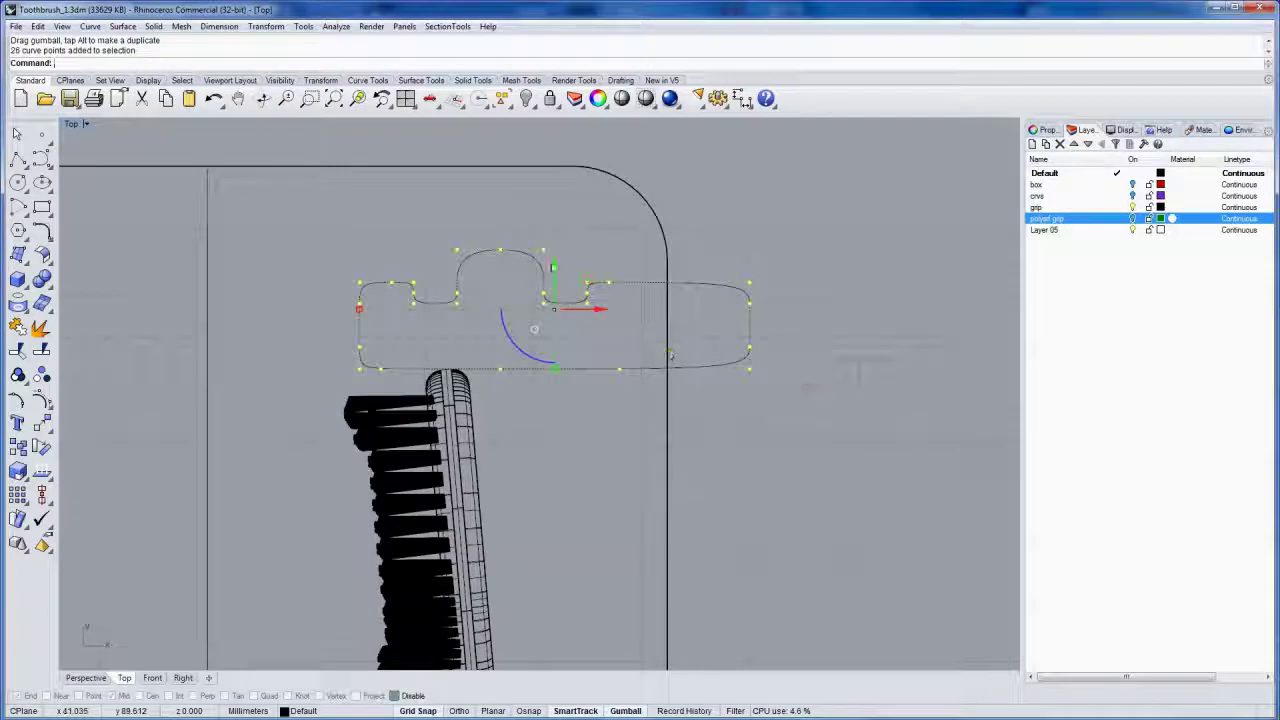
drag(554, 269, 555, 249)
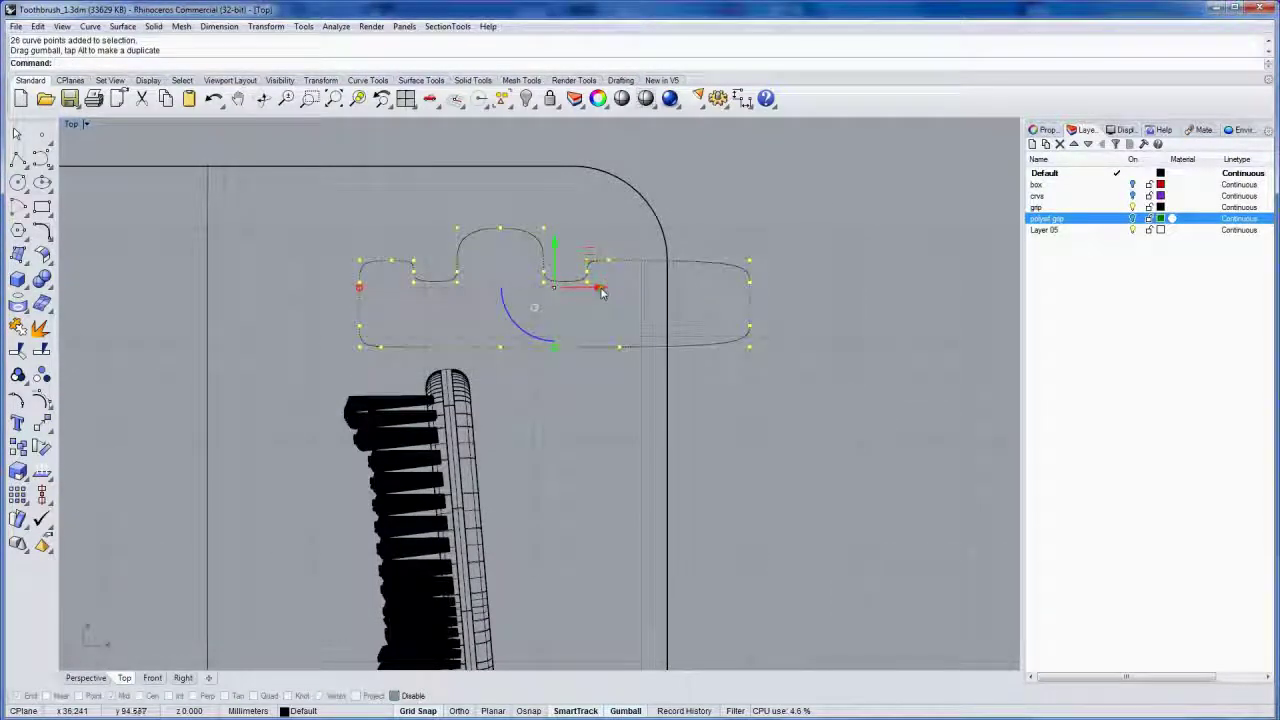
drag(601, 291, 469, 283)
click(507, 231)
- Pull the outline's right-end control points out again until the slot extends well beyond the card's right edge
drag(667, 388, 667, 388)
drag(618, 304, 920, 341)
click(734, 423)
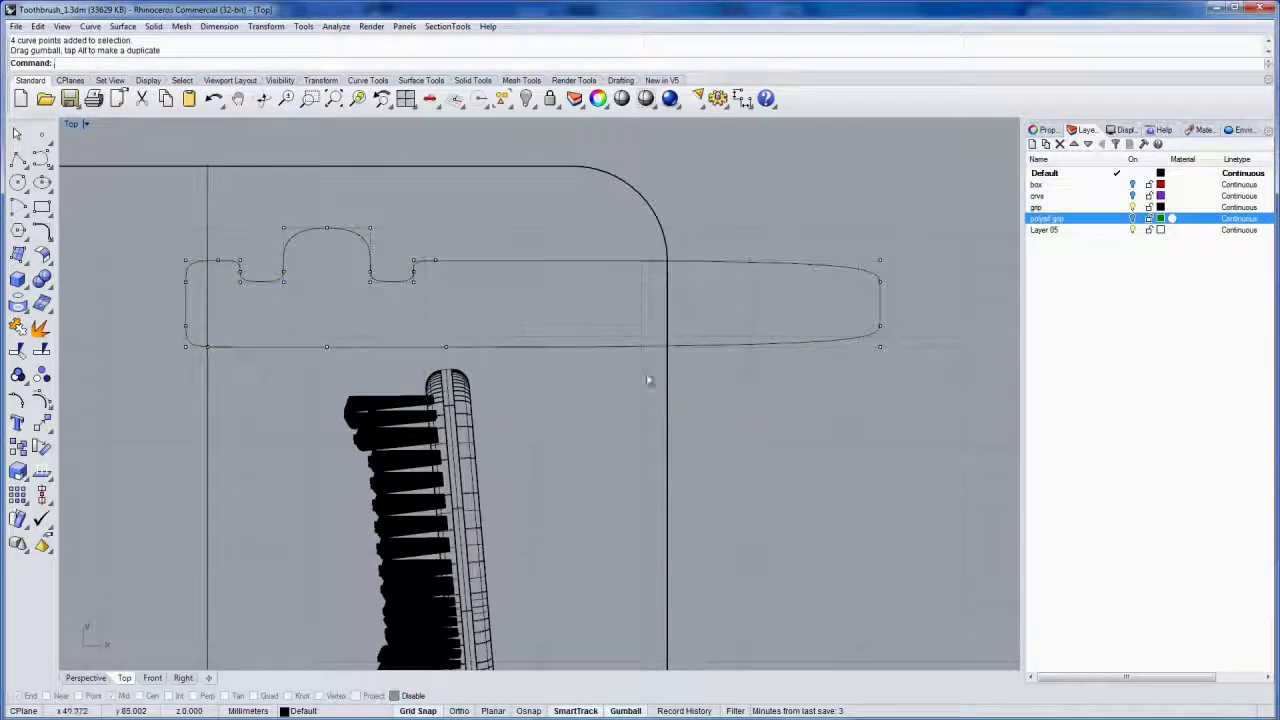
- Try to widen the right-hand notch by shifting its outer wall points to the right, and undo the move
scroll(636, 395, down, 4)
scroll(636, 408, down, 2)
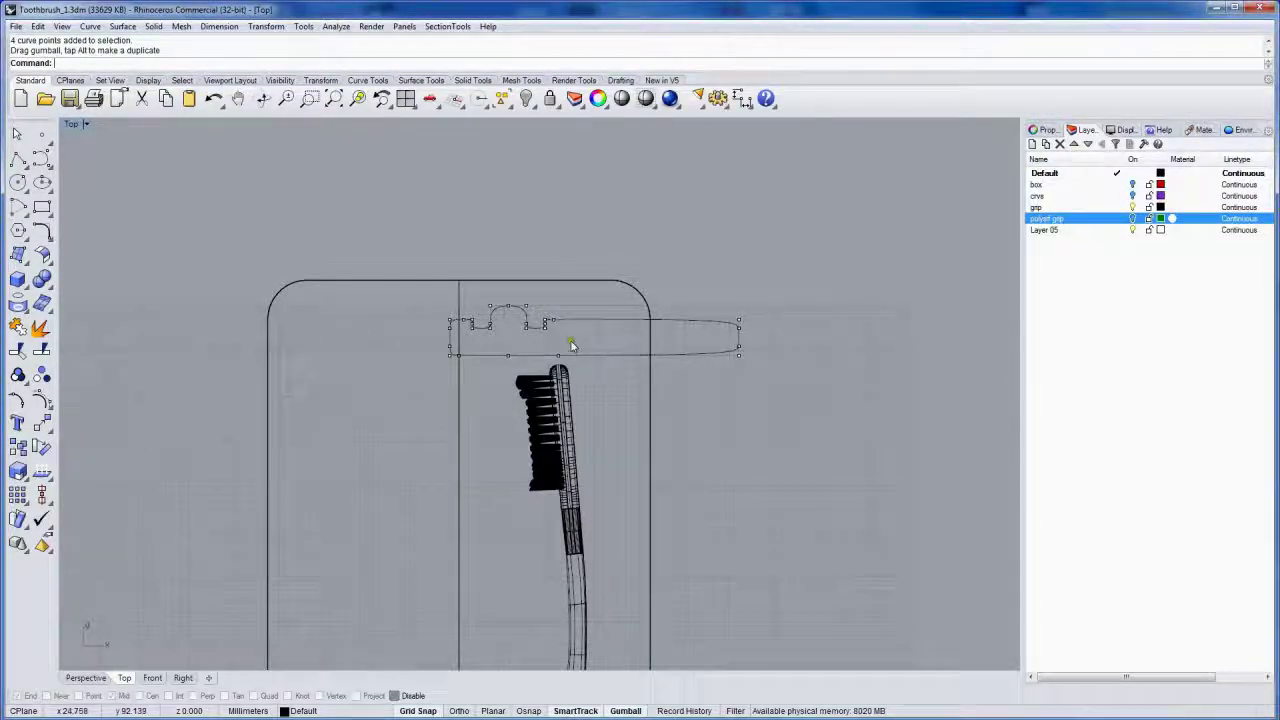
ctrl+right_drag(571, 342, 550, 319)
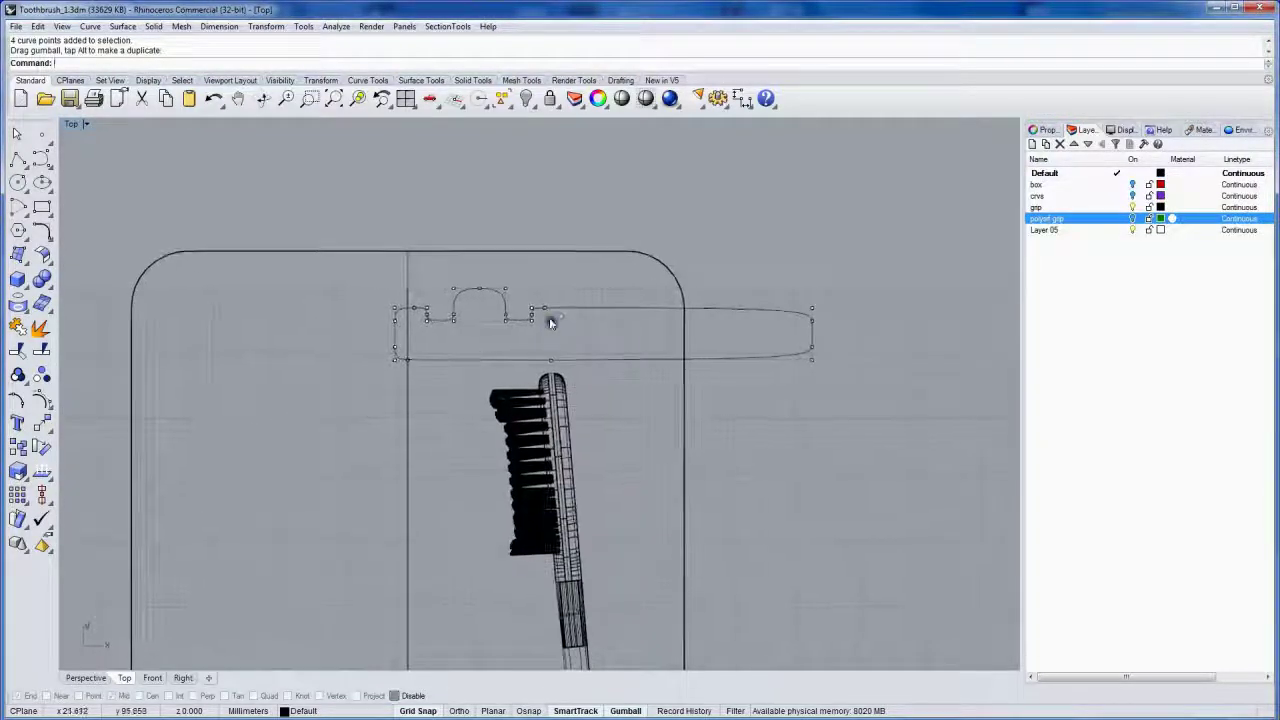
drag(522, 297, 588, 317)
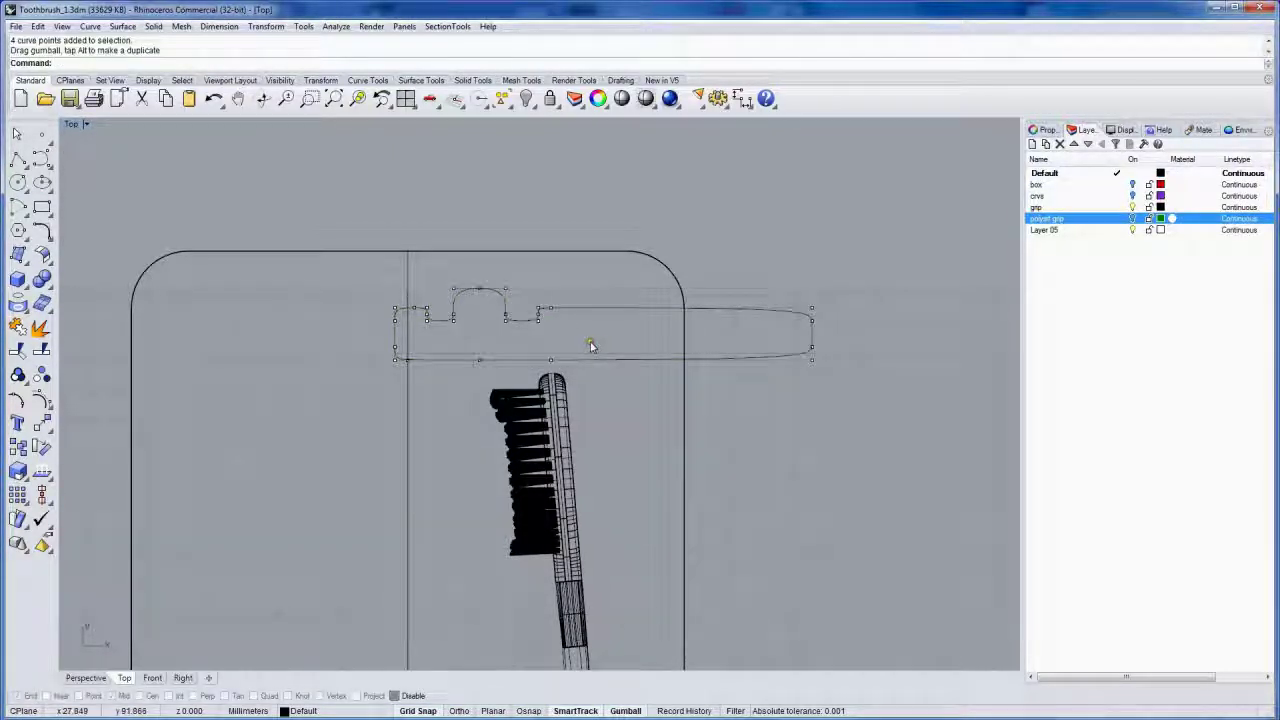
key(ctrl+z)
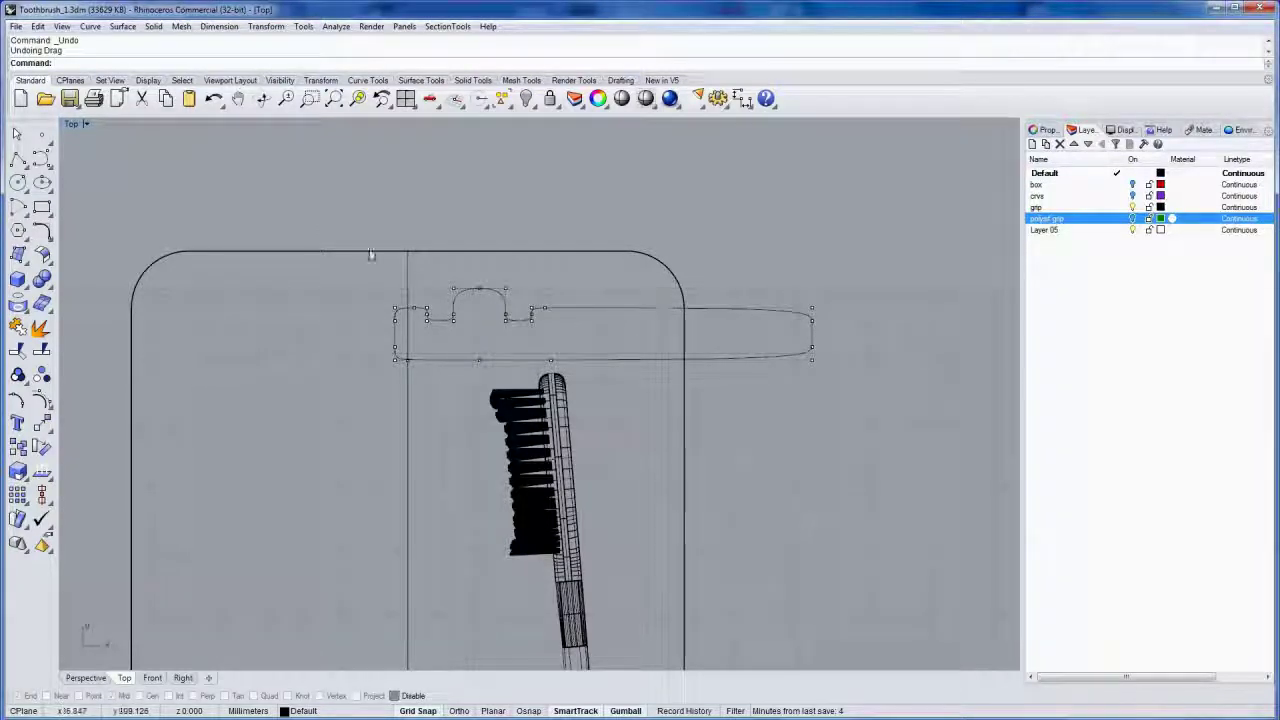
- Shift all outline points except the far right end slightly right, just clear of the card's centreline, and hide the control points
drag(476, 314, 578, 367)
drag(520, 326, 545, 328)
click(748, 397)
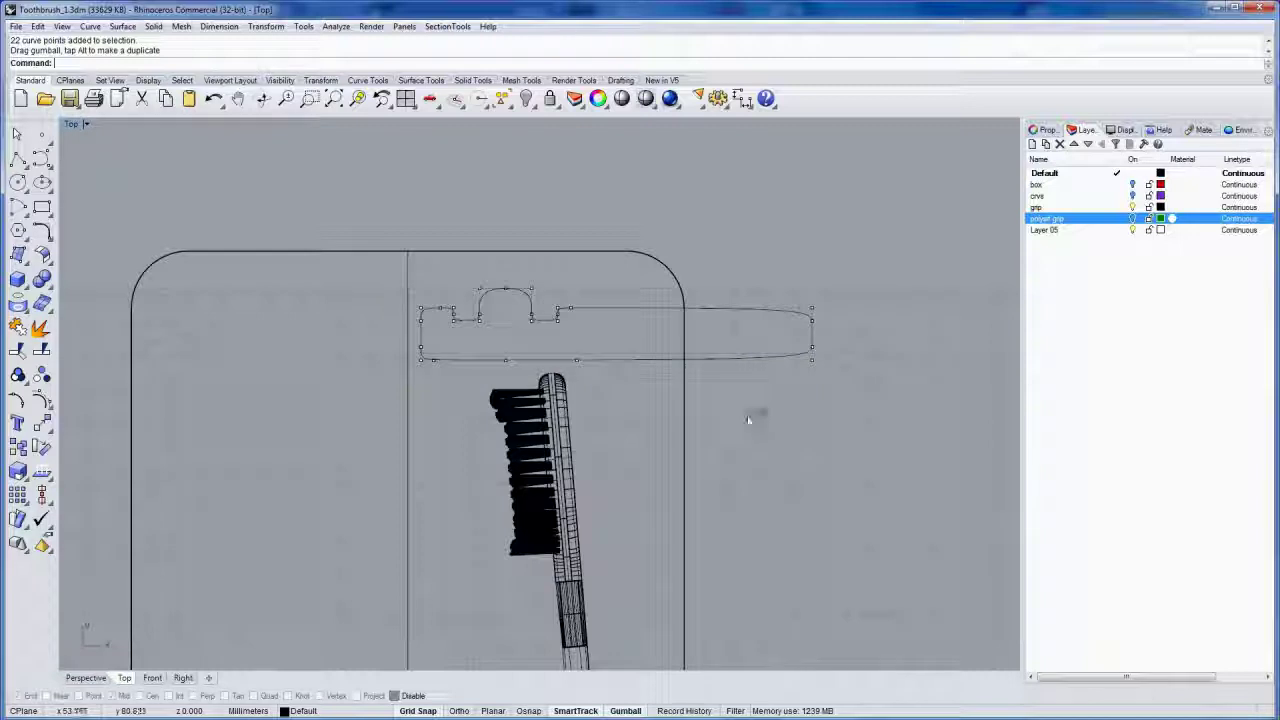
click(731, 418)
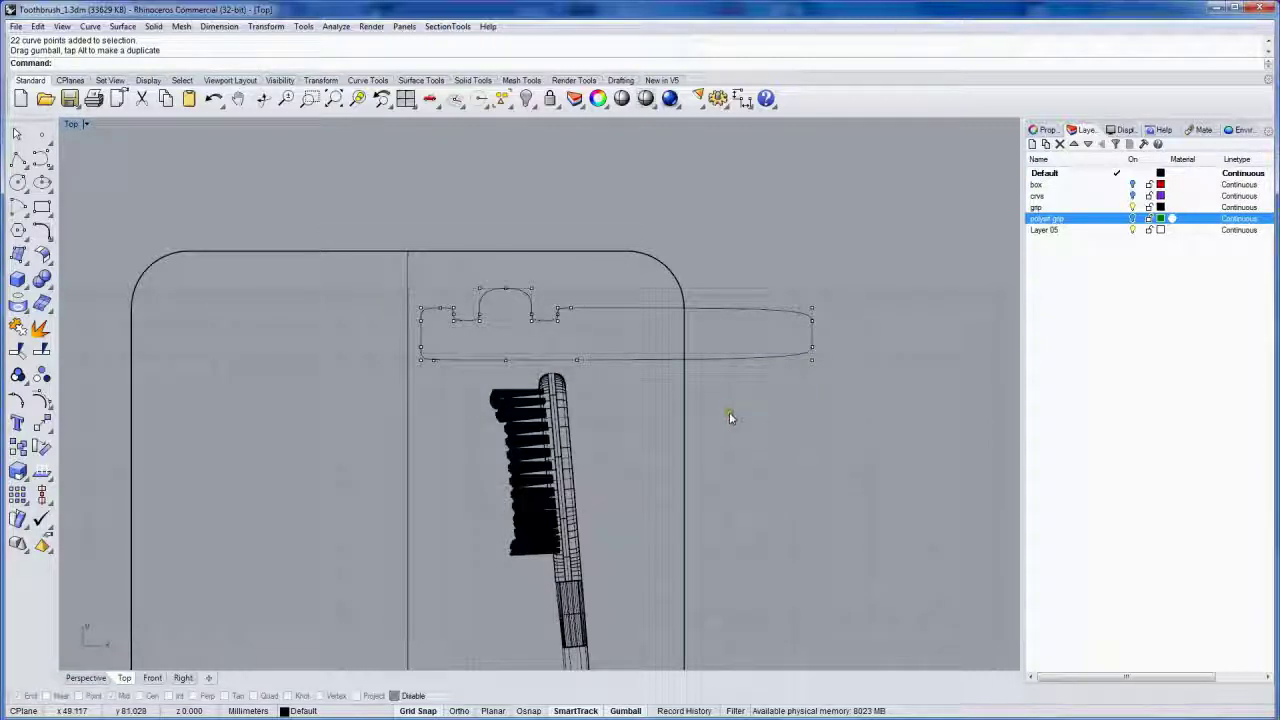
key(F11)
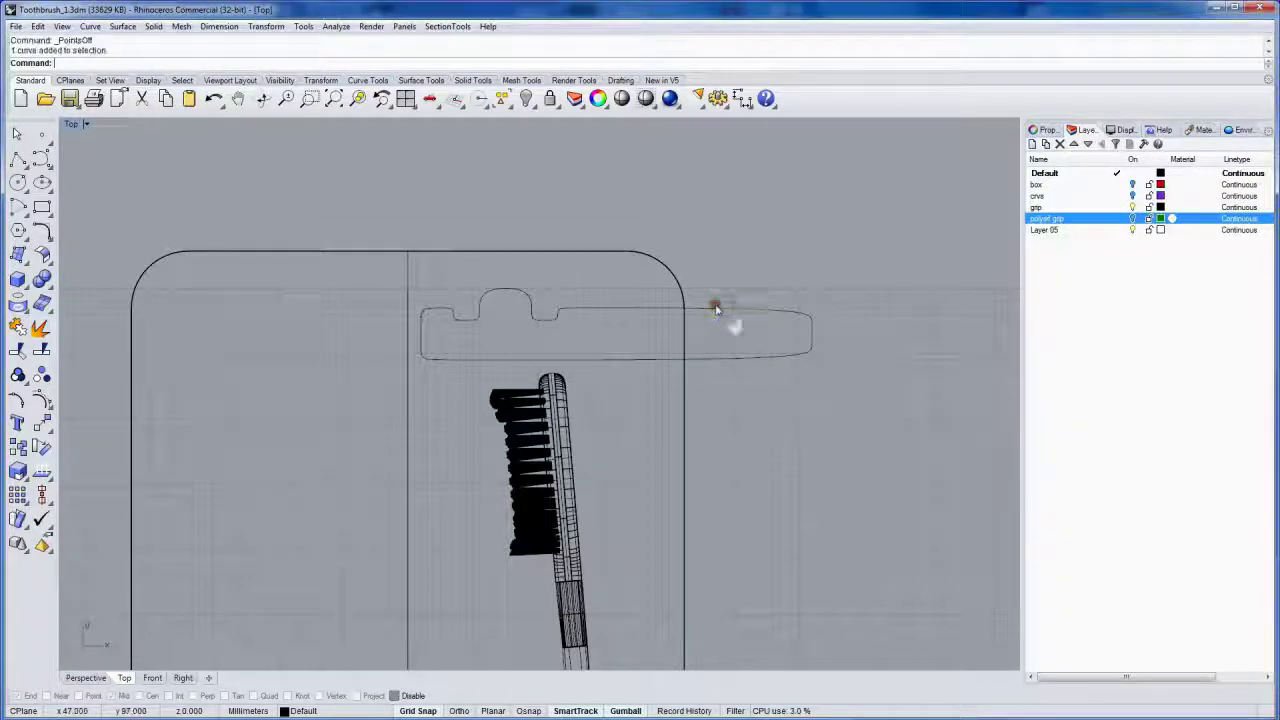
- Trim the card surface with the closed outline, removing the area inside it to cut the hanging slot
click(714, 310)
click(18, 350)
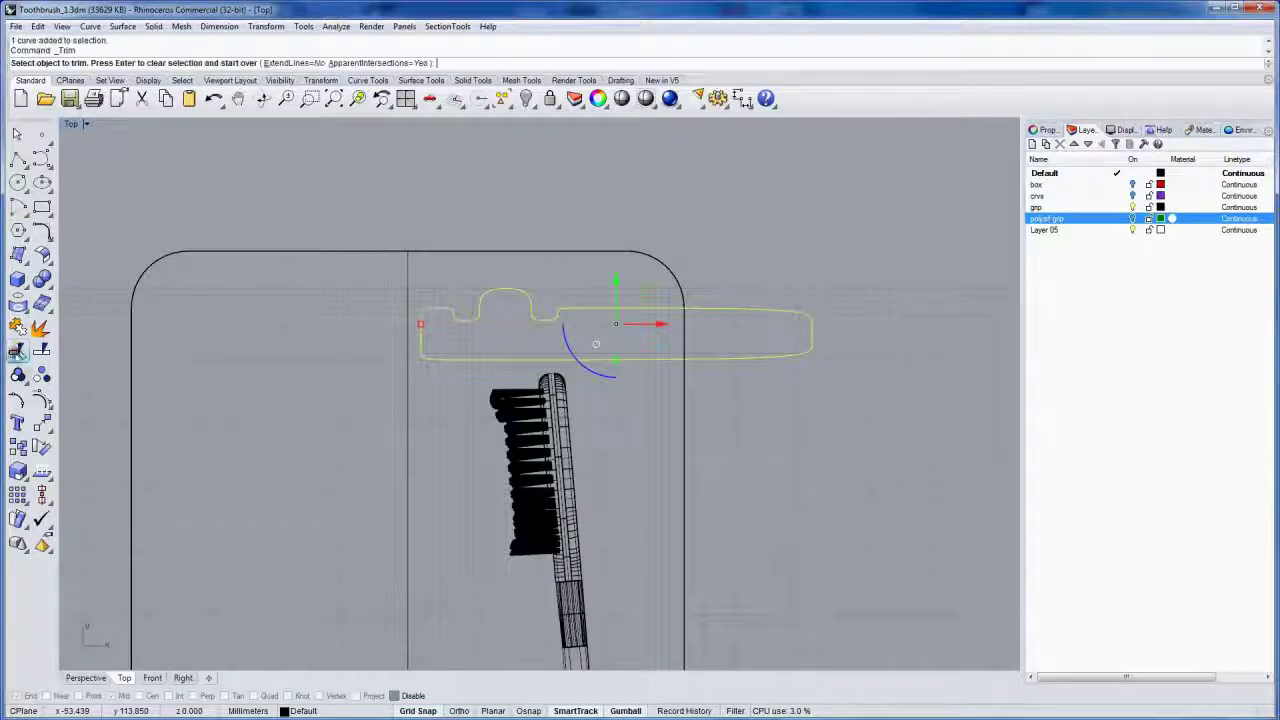
click(695, 349)
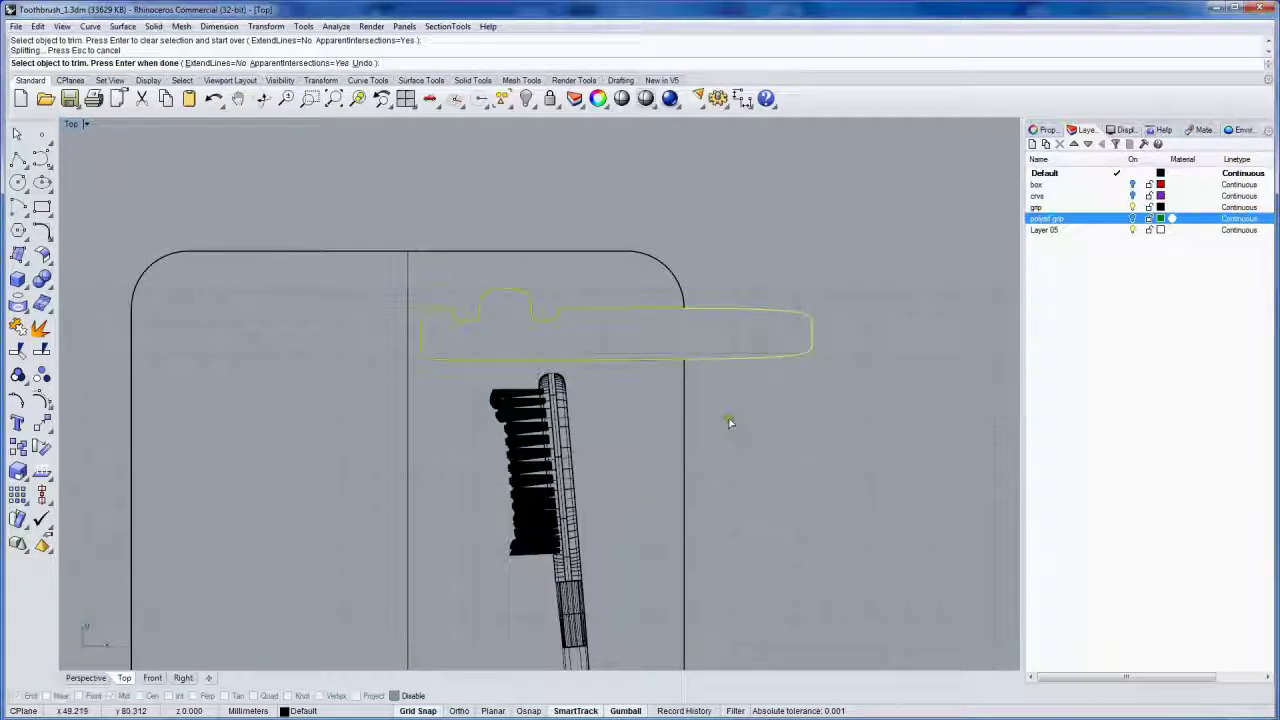
key(Return)
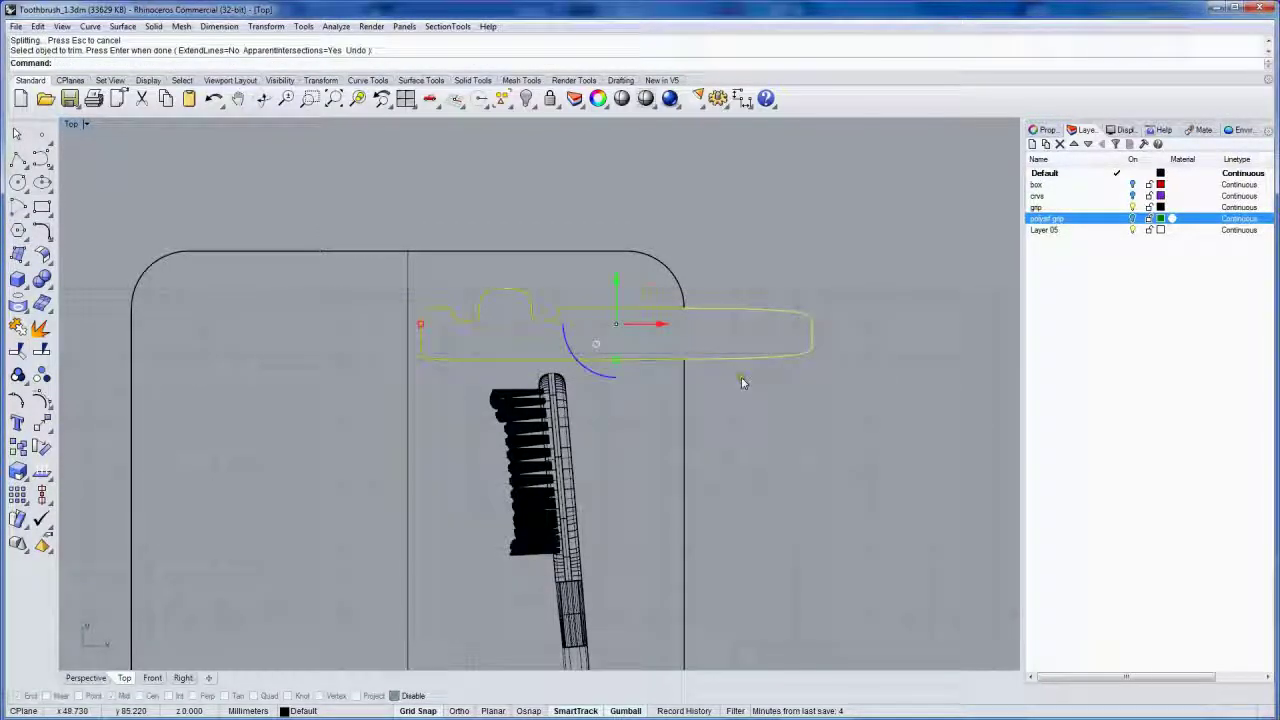
- Assign the slot's cutting curve to the crvs layer and show the trimmed card in the Perspective view
click(357, 711)
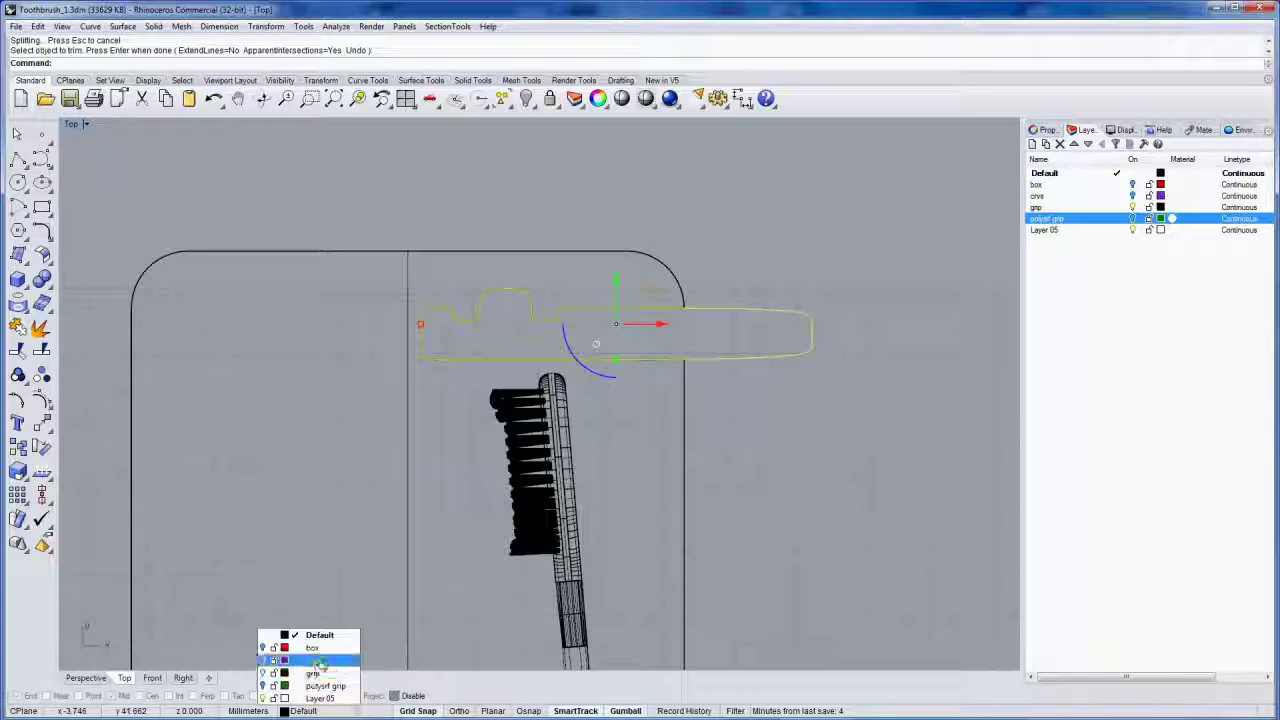
click(321, 662)
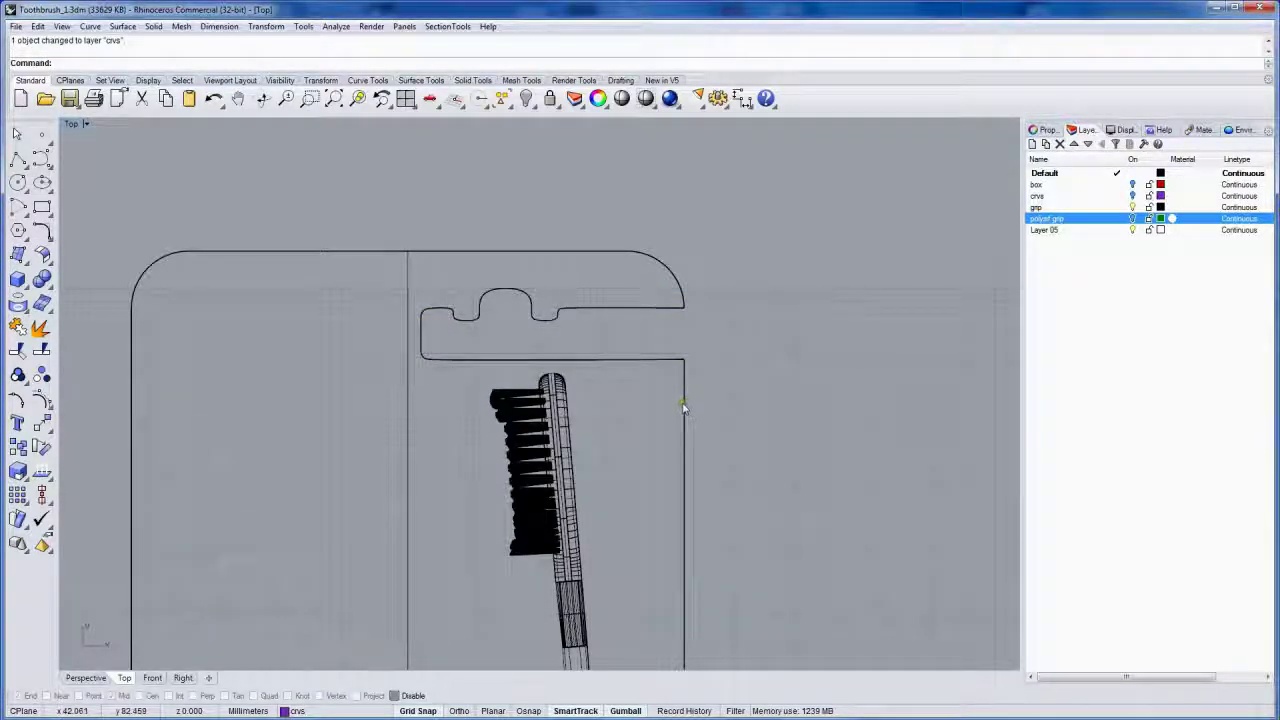
key(ctrl+F2)
key(ctrl+F3)
key(ctrl+F4)
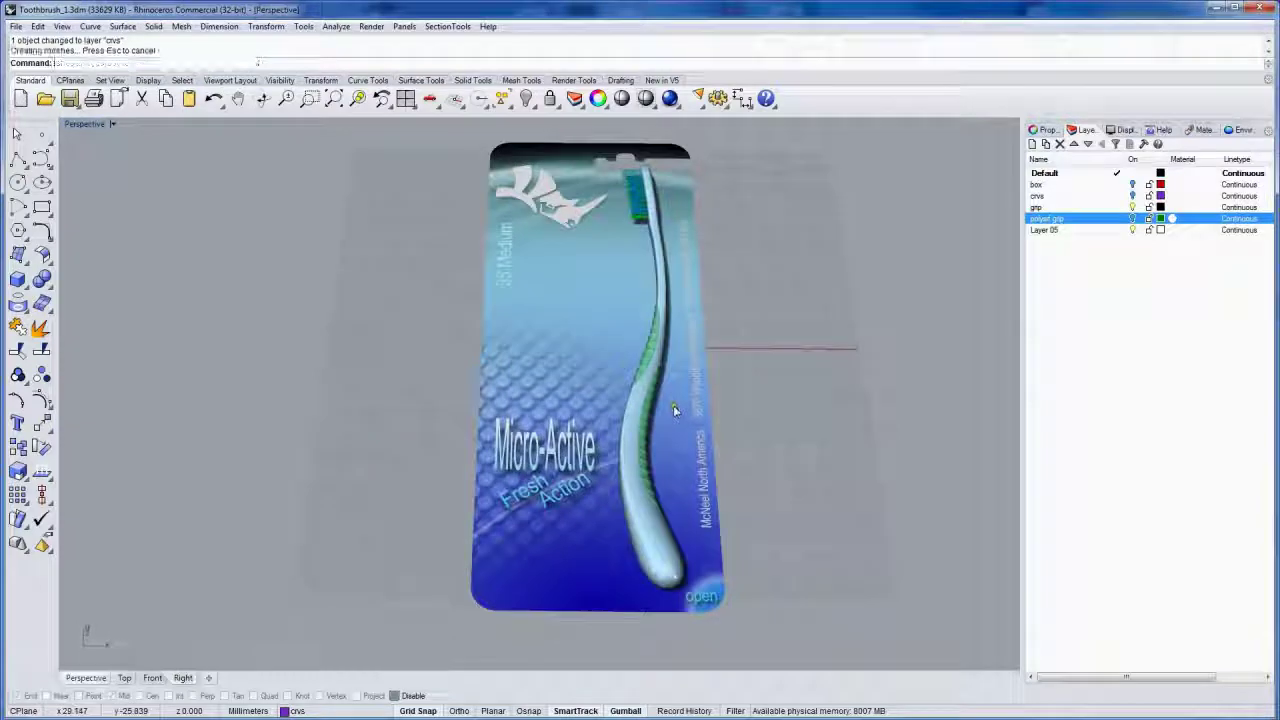
- Move the whole toothbrush slightly along the card's length, away from the hanging slot
mouse_move(714, 297)
right_down()
mouse_move(654, 360)
mouse_move(614, 326)
mouse_move(623, 314)
mouse_move(531, 340)
mouse_move(551, 354)
mouse_move(546, 397)
mouse_move(651, 406)
mouse_move(729, 354)
mouse_move(771, 297)
mouse_move(886, 294)
mouse_move(934, 266)
mouse_move(711, 289)
mouse_move(561, 268)
right_up()
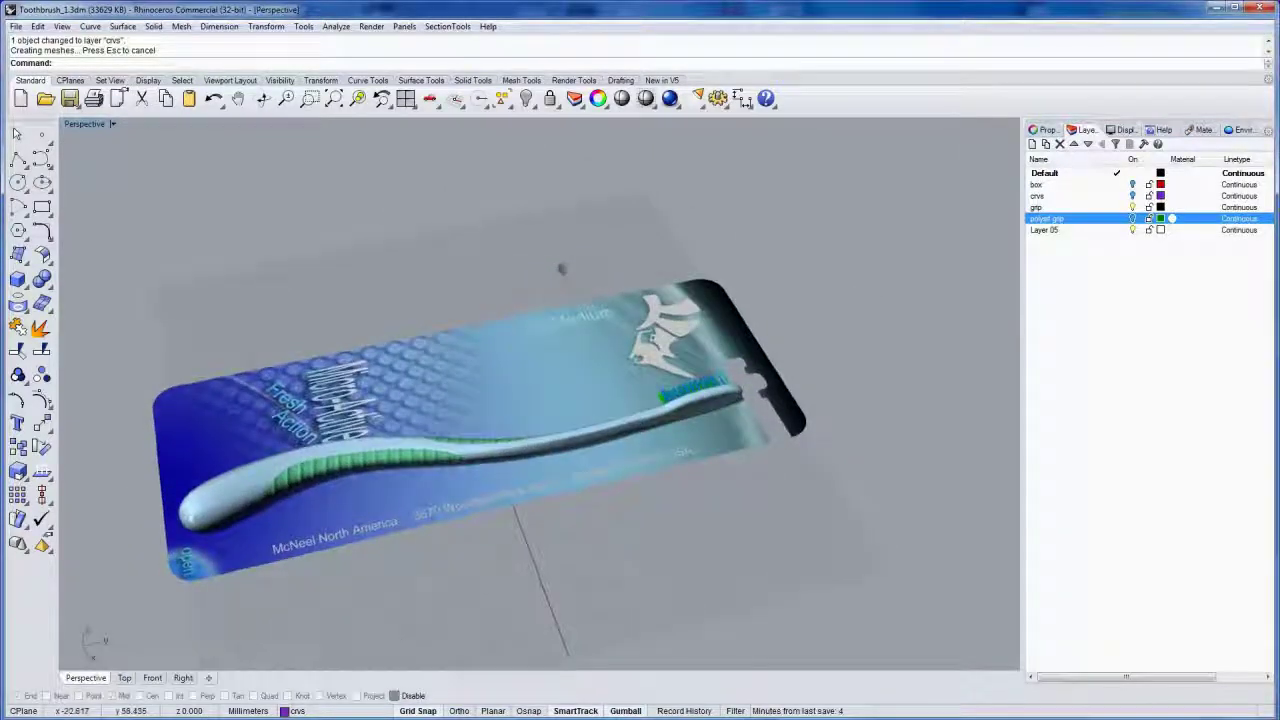
right_click(481, 453)
click(527, 482)
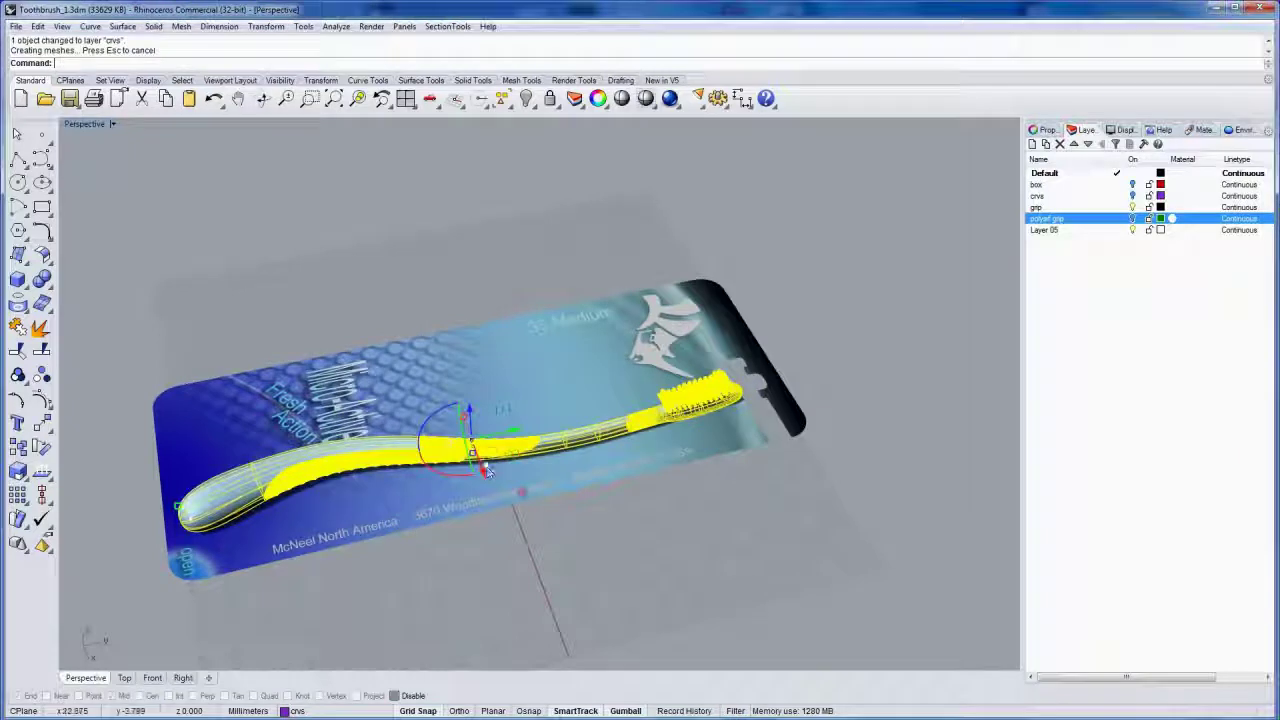
drag(515, 432, 505, 430)
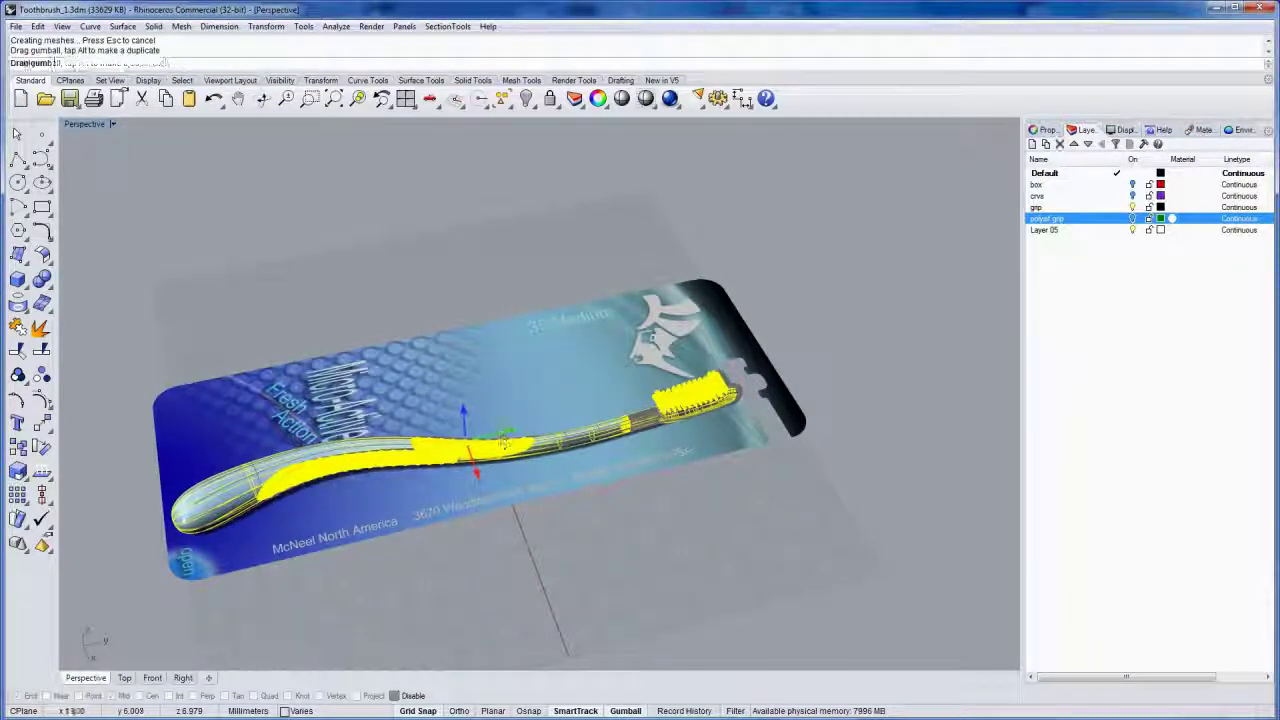
click(458, 280)
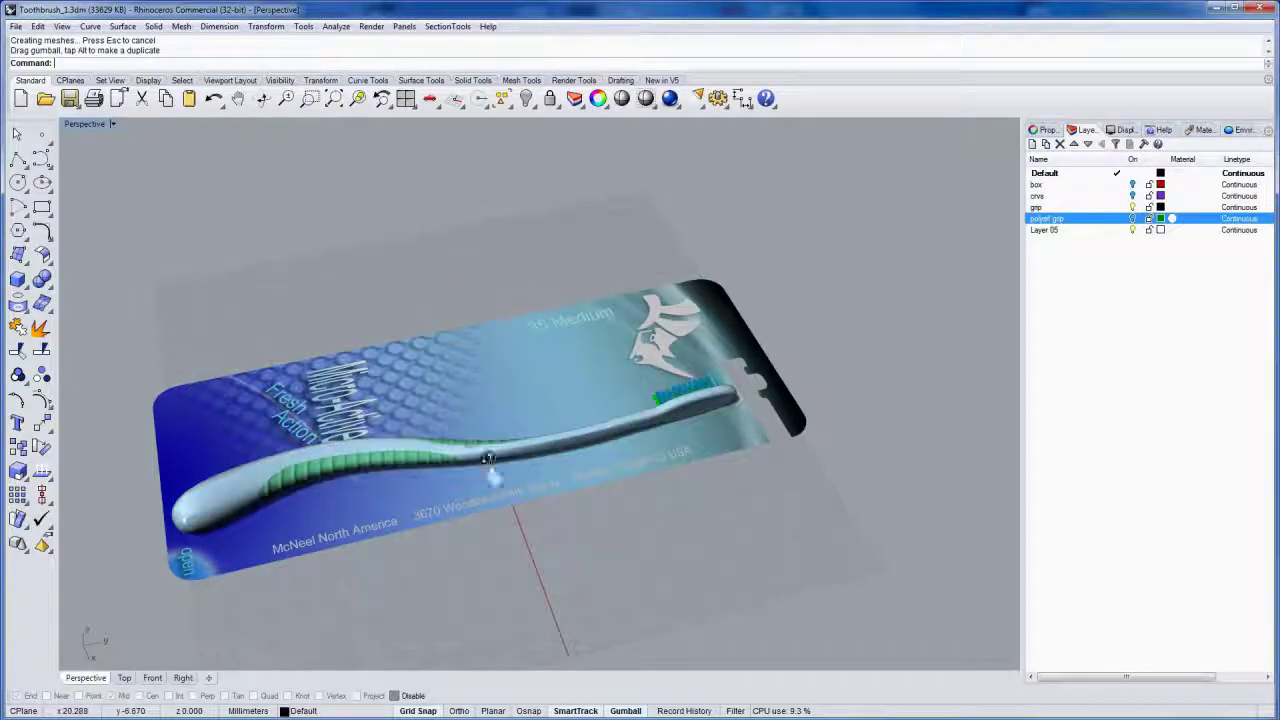
- Extrude the backing card surface 1 mm downward to give the card thickness
right_drag(484, 456, 667, 233)
scroll(463, 451, up, 3)
scroll(478, 462, down, 2)
click(543, 402)
drag(646, 218, 650, 224)
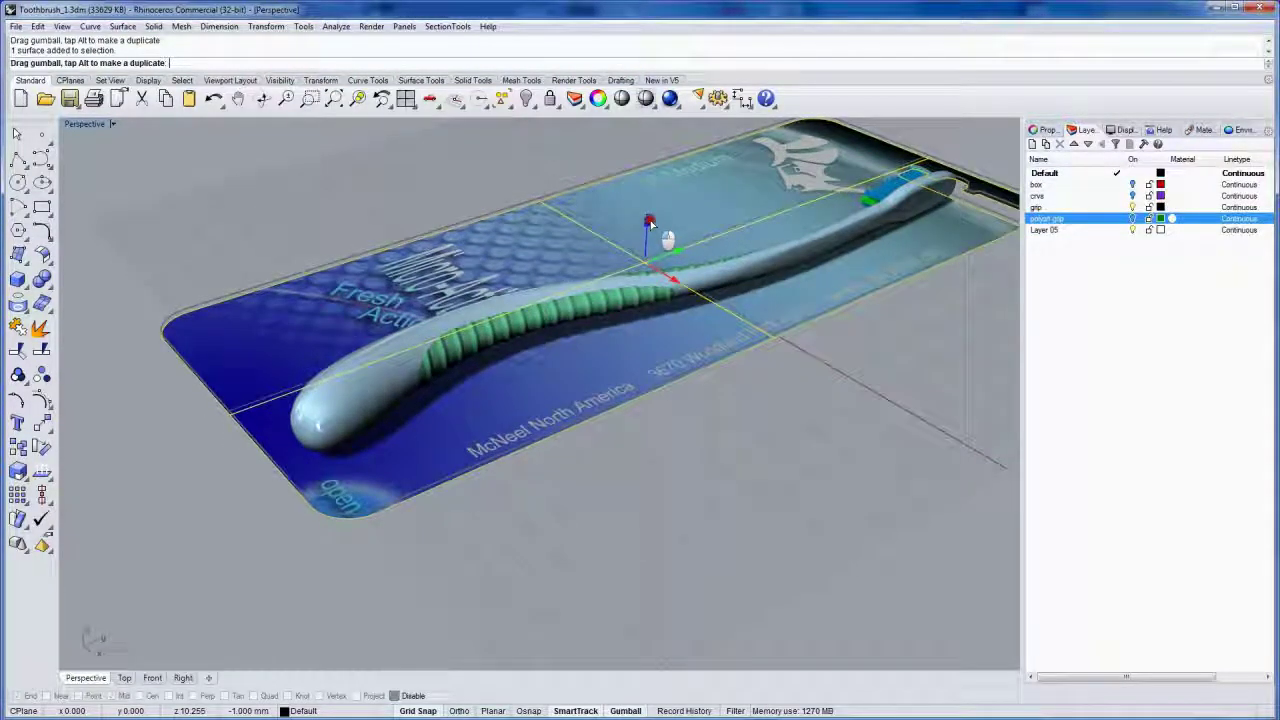
drag(650, 220, 648, 223)
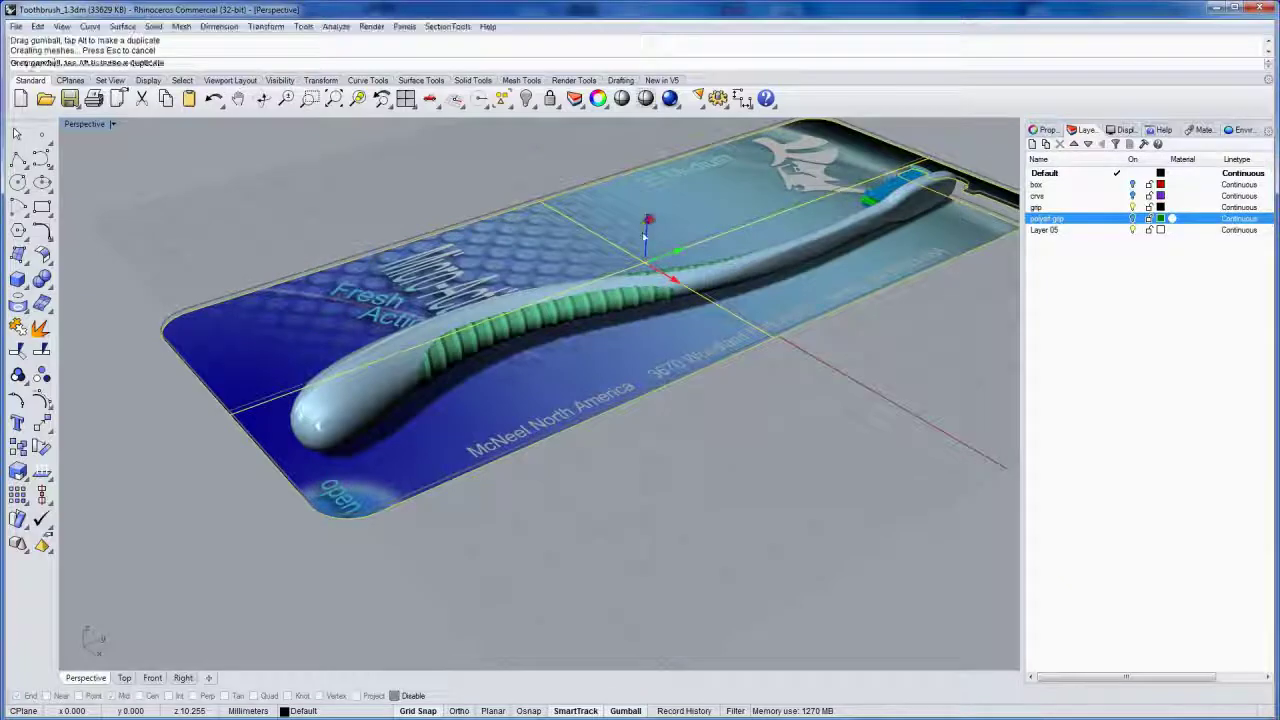
click(663, 446)
- Extract the labelled top face from the thickened card as a separate surface, without making a copy
mouse_move(575, 447)
right_down()
mouse_move(597, 408)
mouse_move(557, 434)
mouse_move(586, 486)
mouse_move(606, 474)
mouse_move(566, 414)
mouse_move(523, 266)
mouse_move(494, 251)
mouse_move(485, 262)
mouse_move(494, 242)
mouse_move(509, 386)
mouse_move(580, 450)
right_up()
right_drag(470, 458, 195, 368)
click(40, 328)
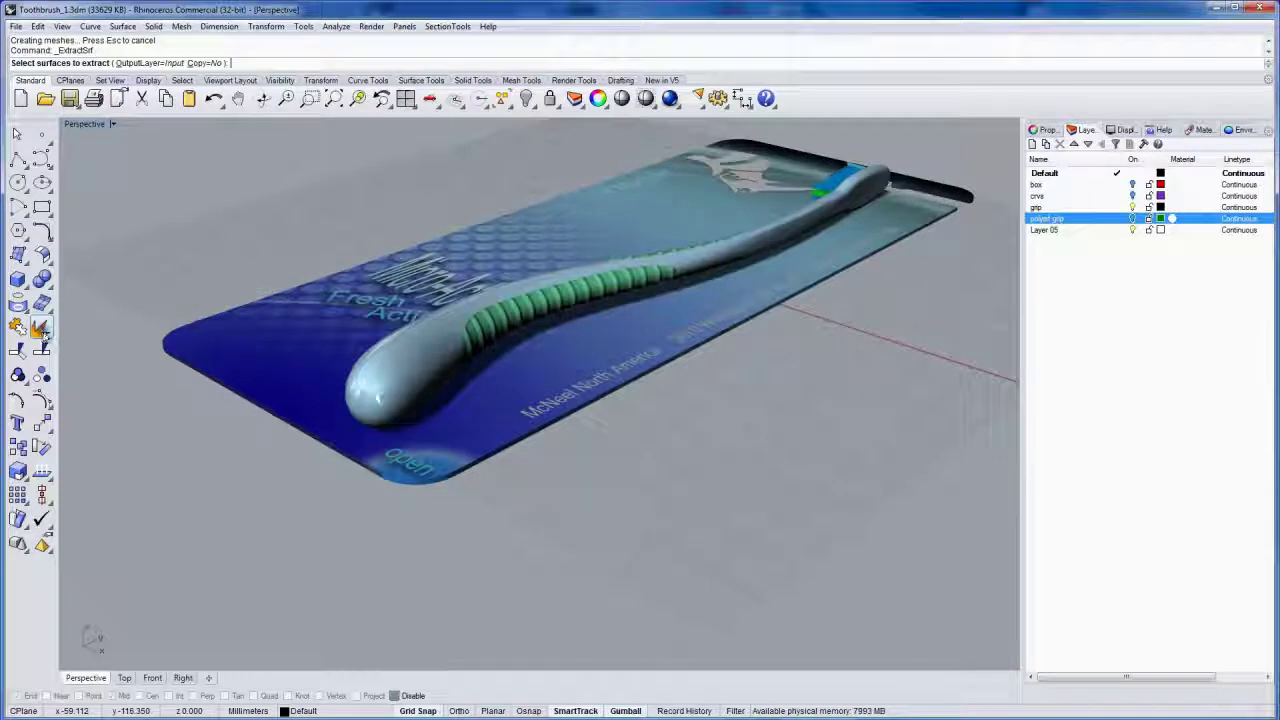
click(260, 376)
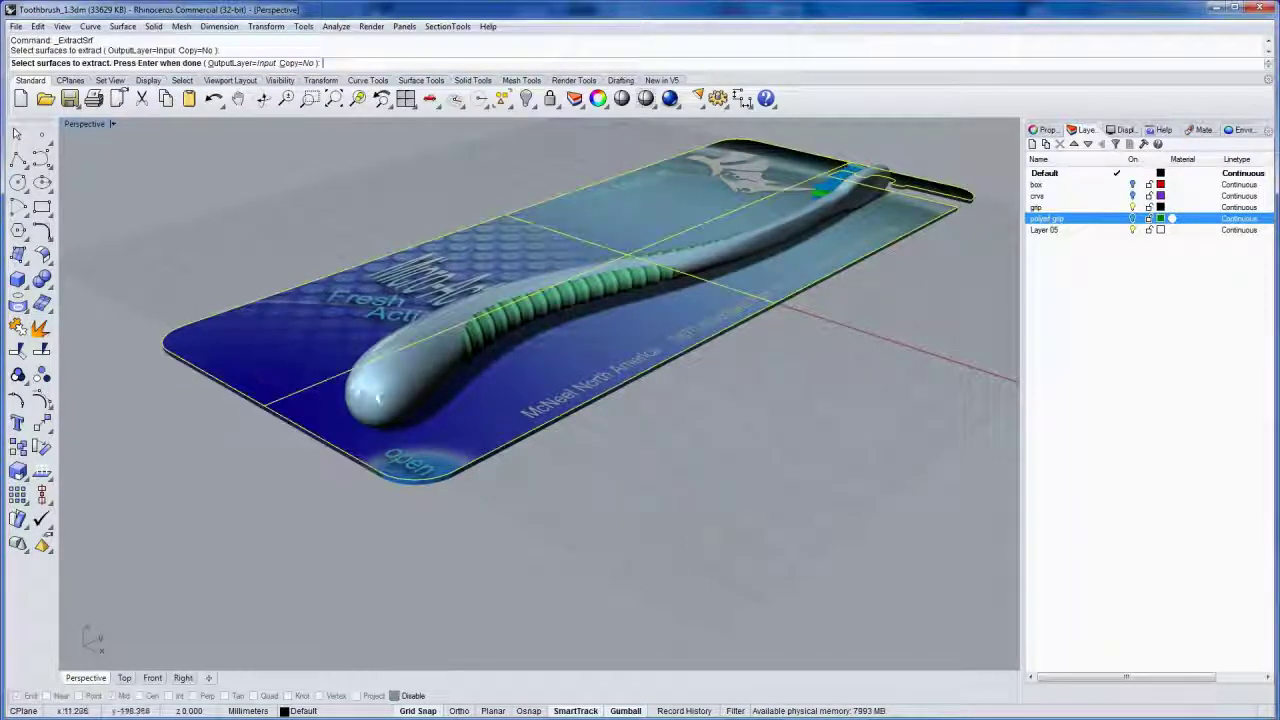
key(Return)
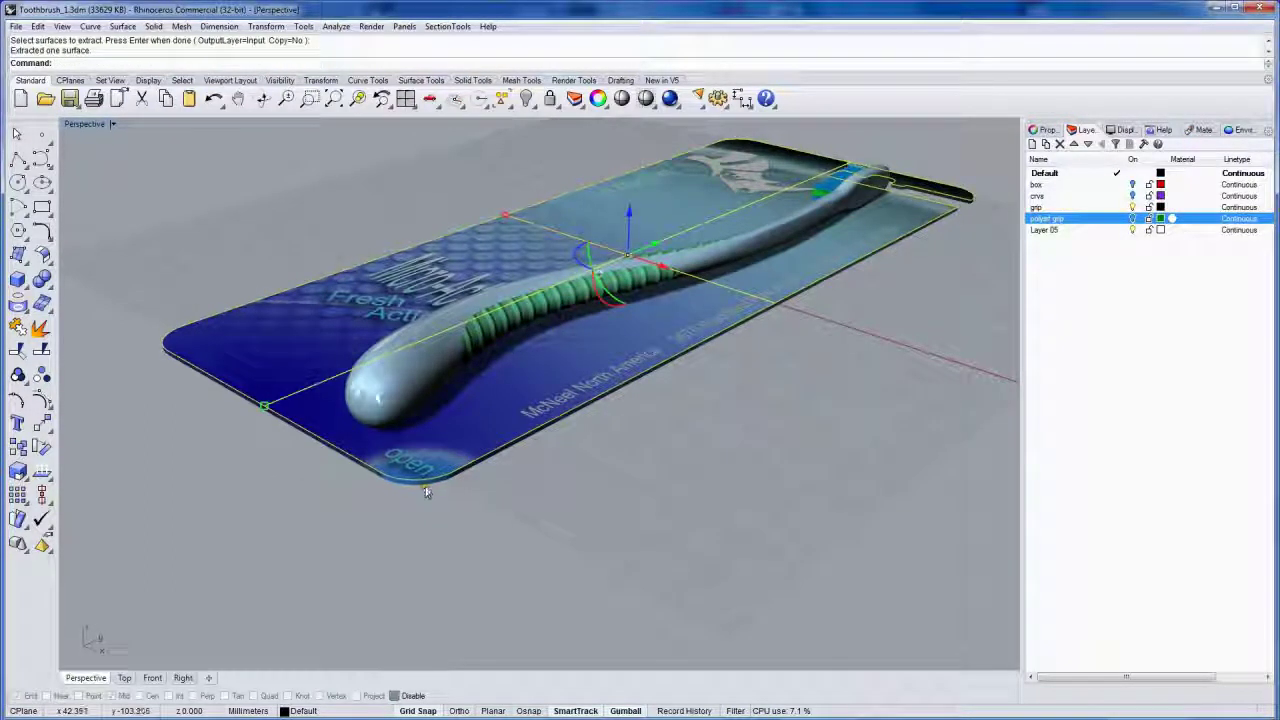
- Assign a new White Matte material from the Render Content library to the remaining card body below the labelled face
click(427, 489)
right_drag(427, 489, 572, 518)
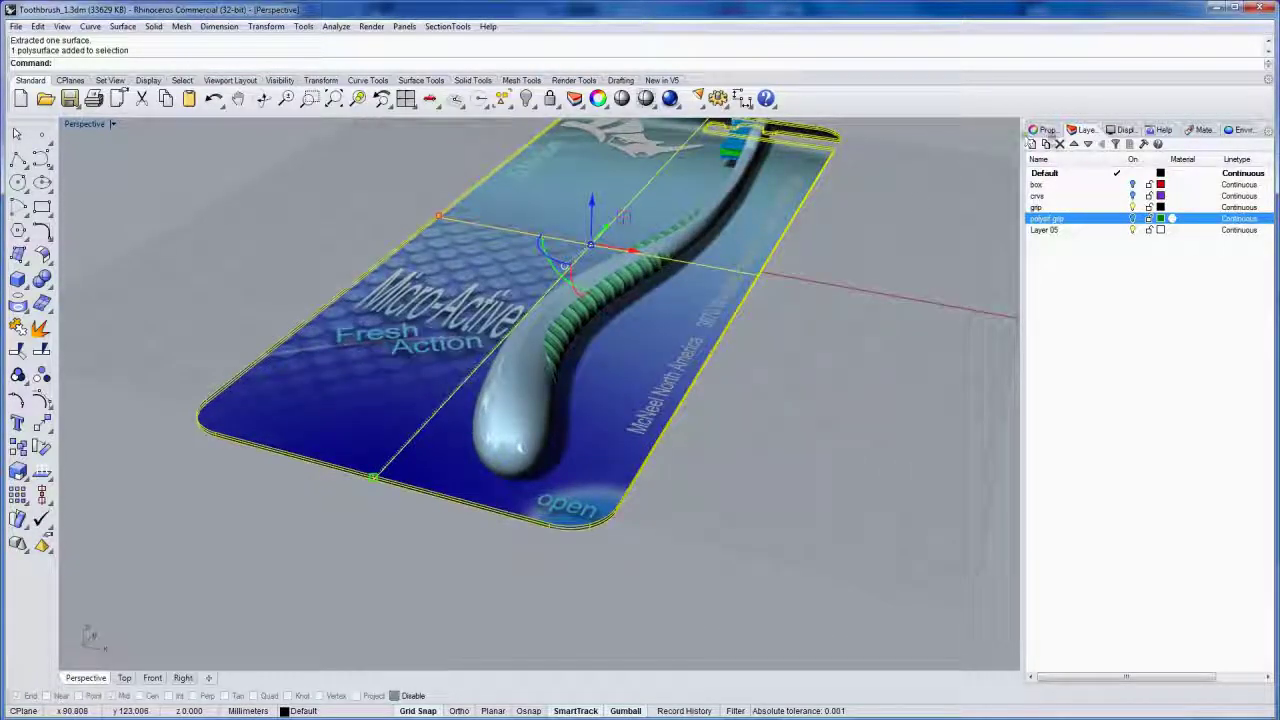
click(1044, 130)
click(1096, 149)
click(1056, 149)
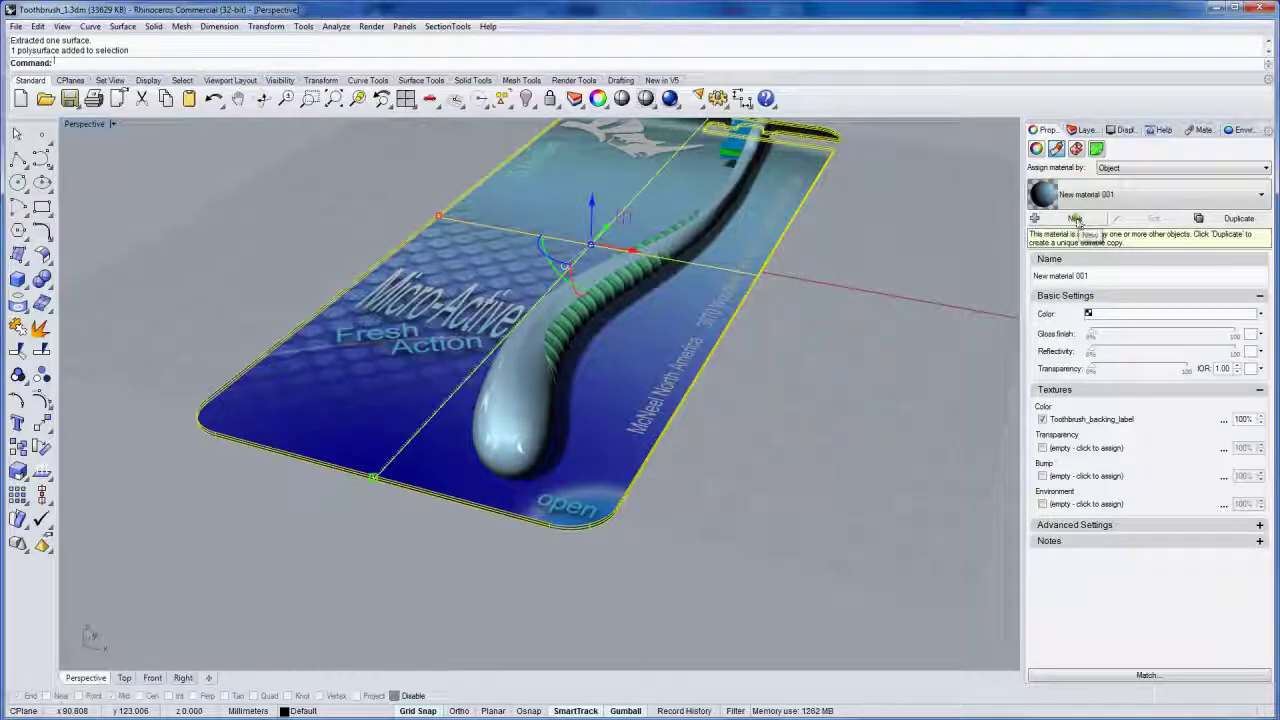
click(1075, 219)
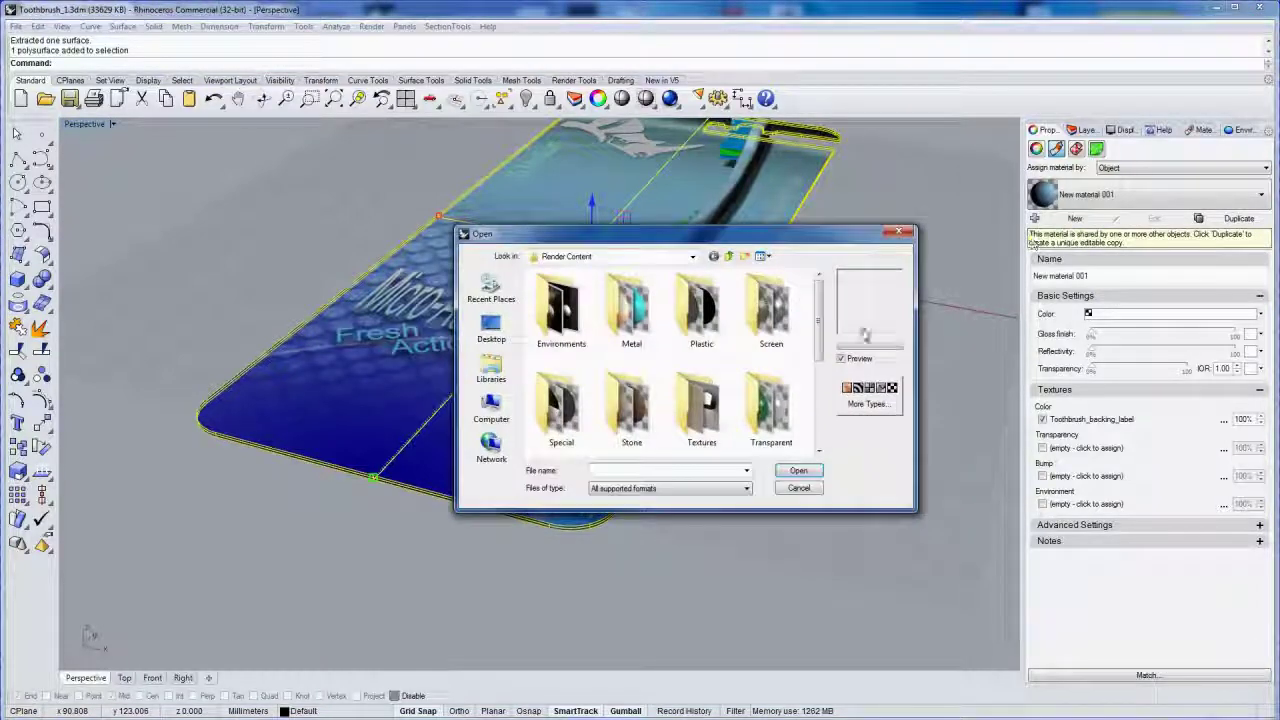
drag(820, 338, 819, 420)
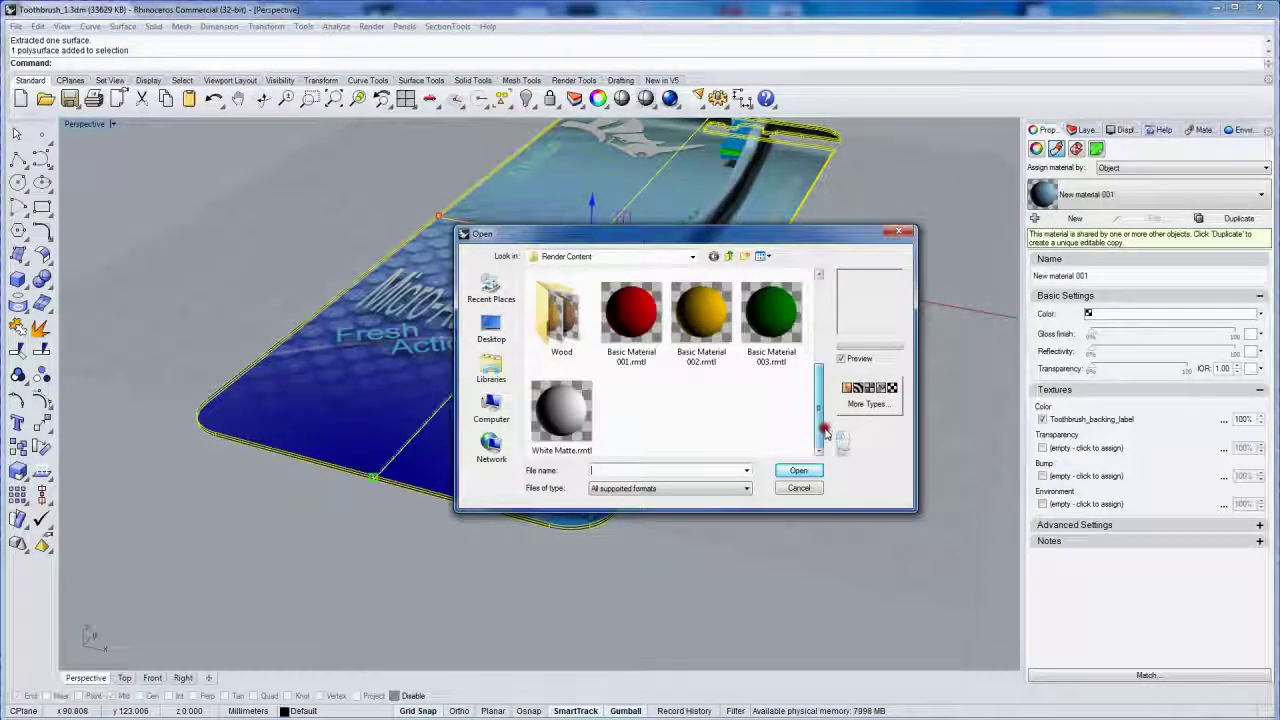
double_click(566, 420)
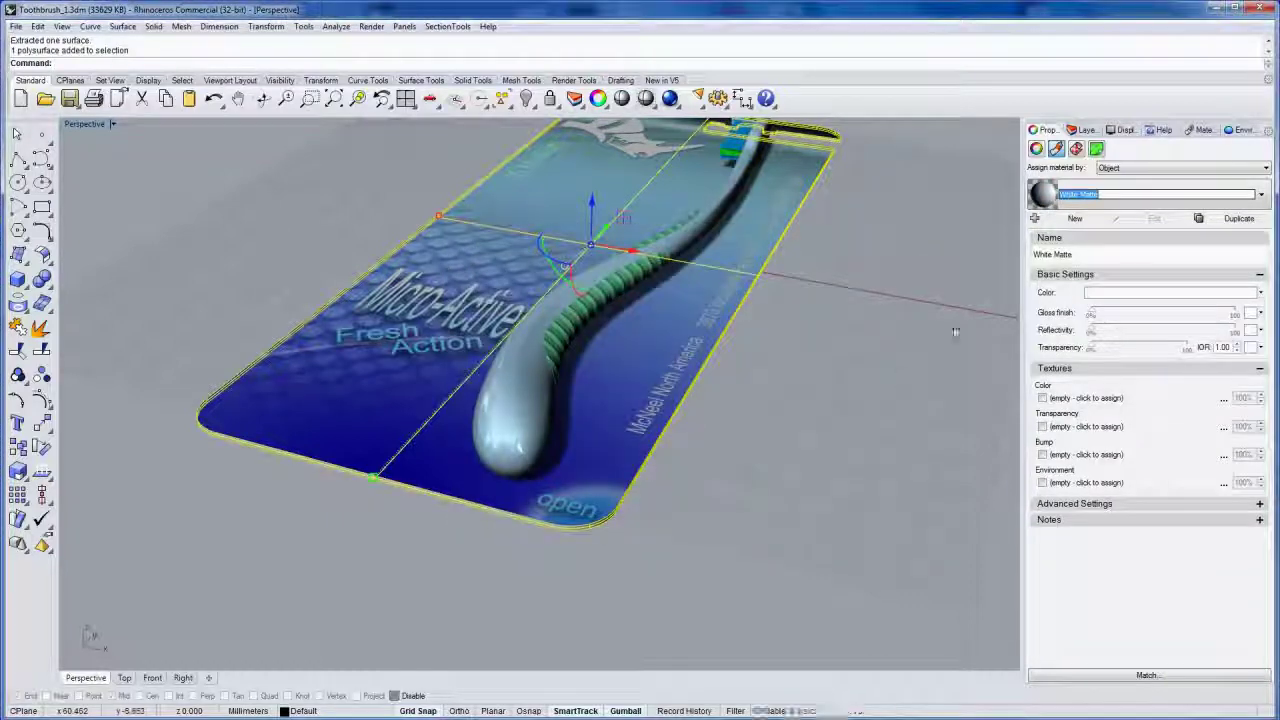
- Set the card body material's color to gray, RGB 130, 130, 130, and deselect the body
click(1106, 294)
drag(717, 348, 762, 357)
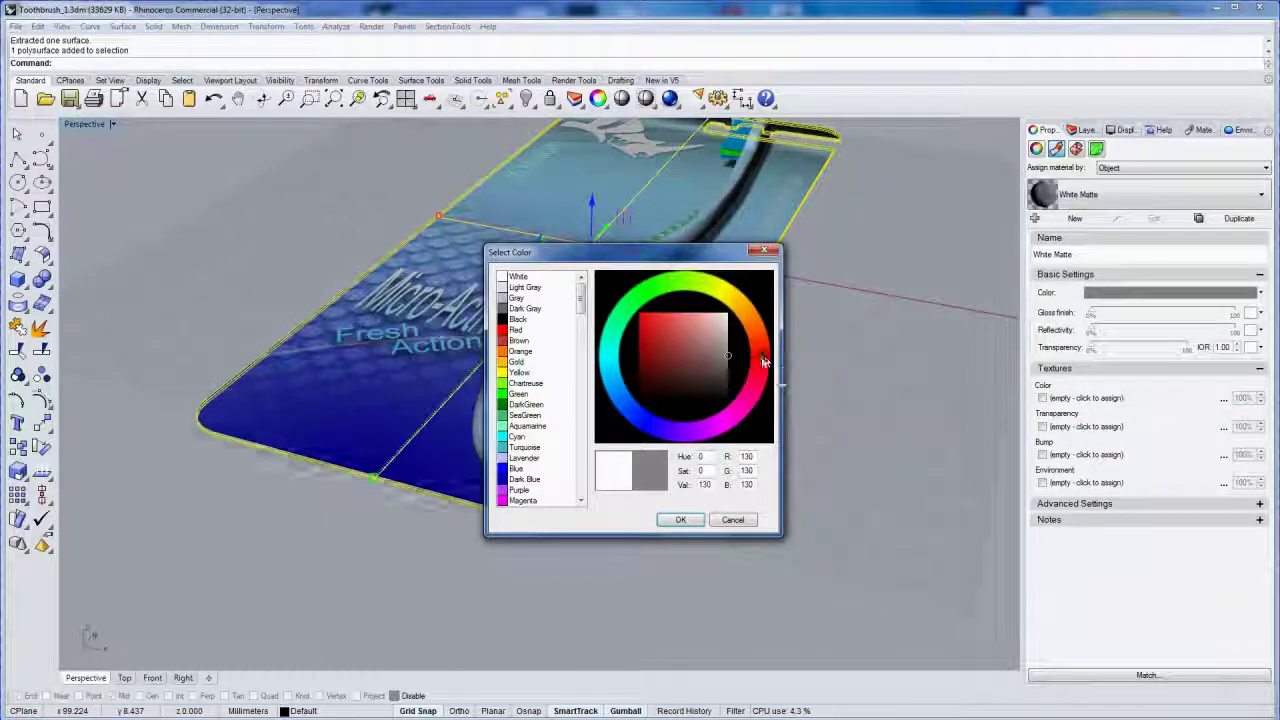
click(680, 519)
click(745, 468)
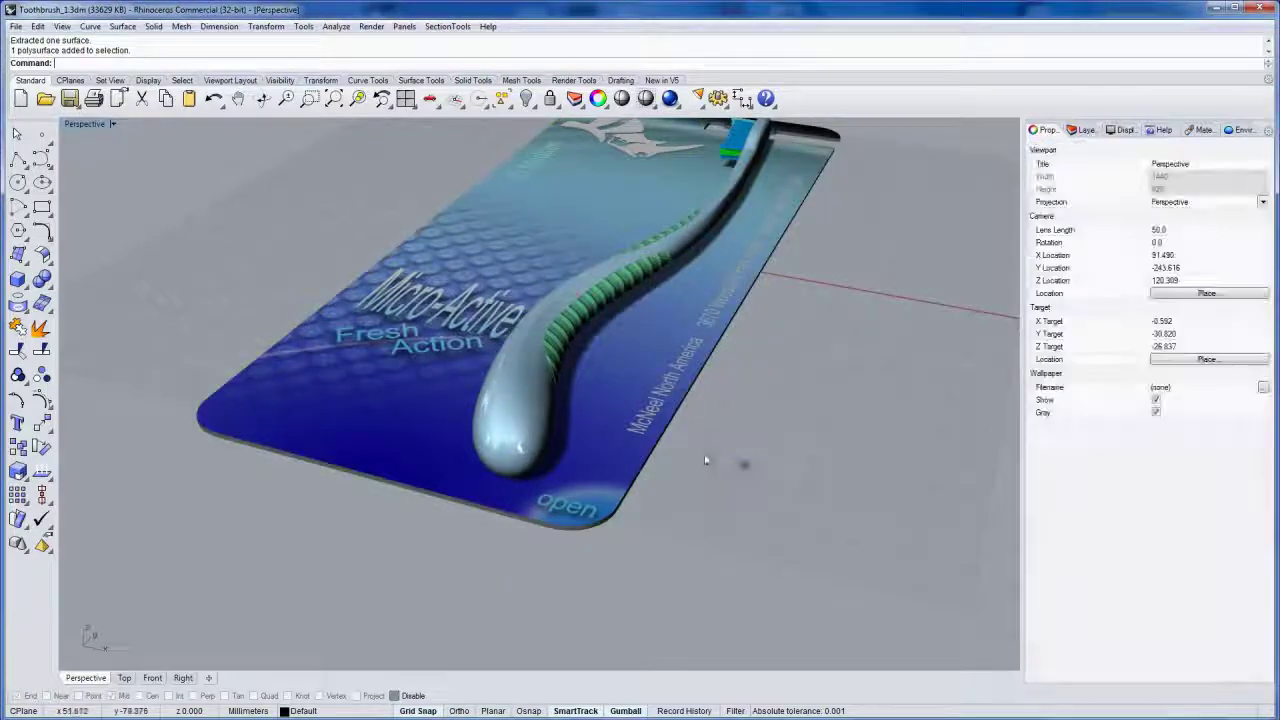
right_drag(740, 463, 677, 440)
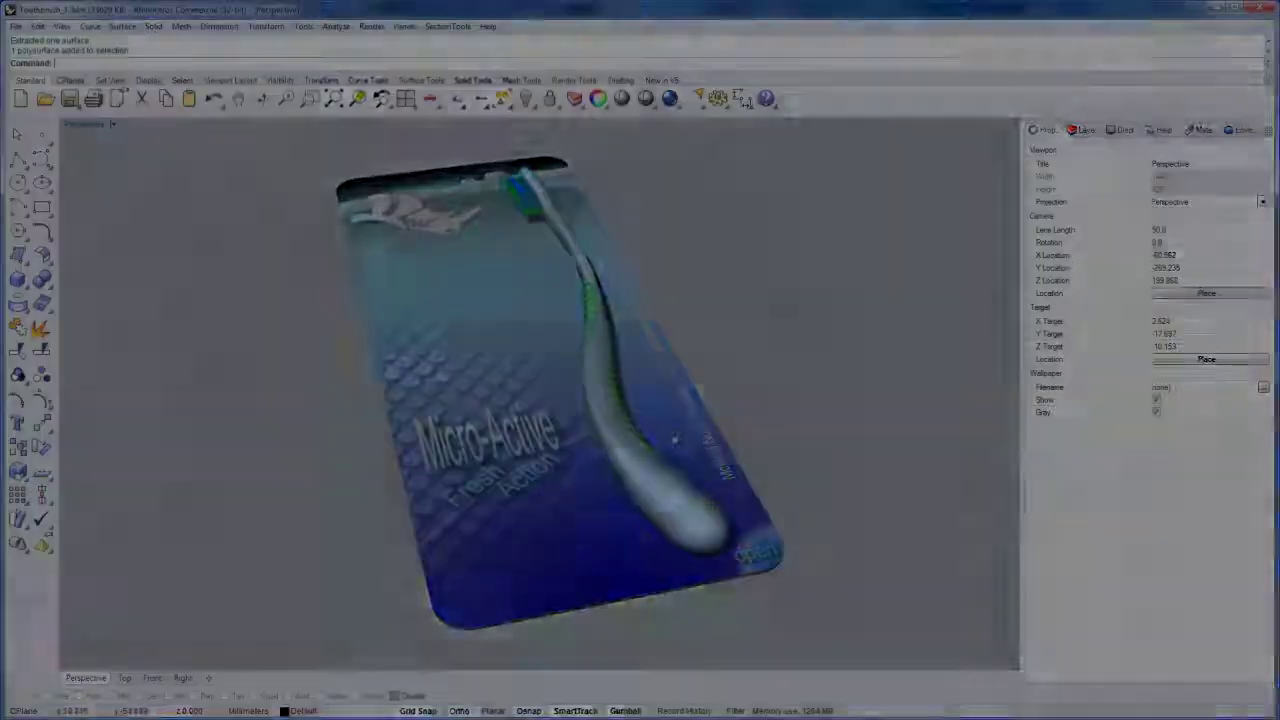